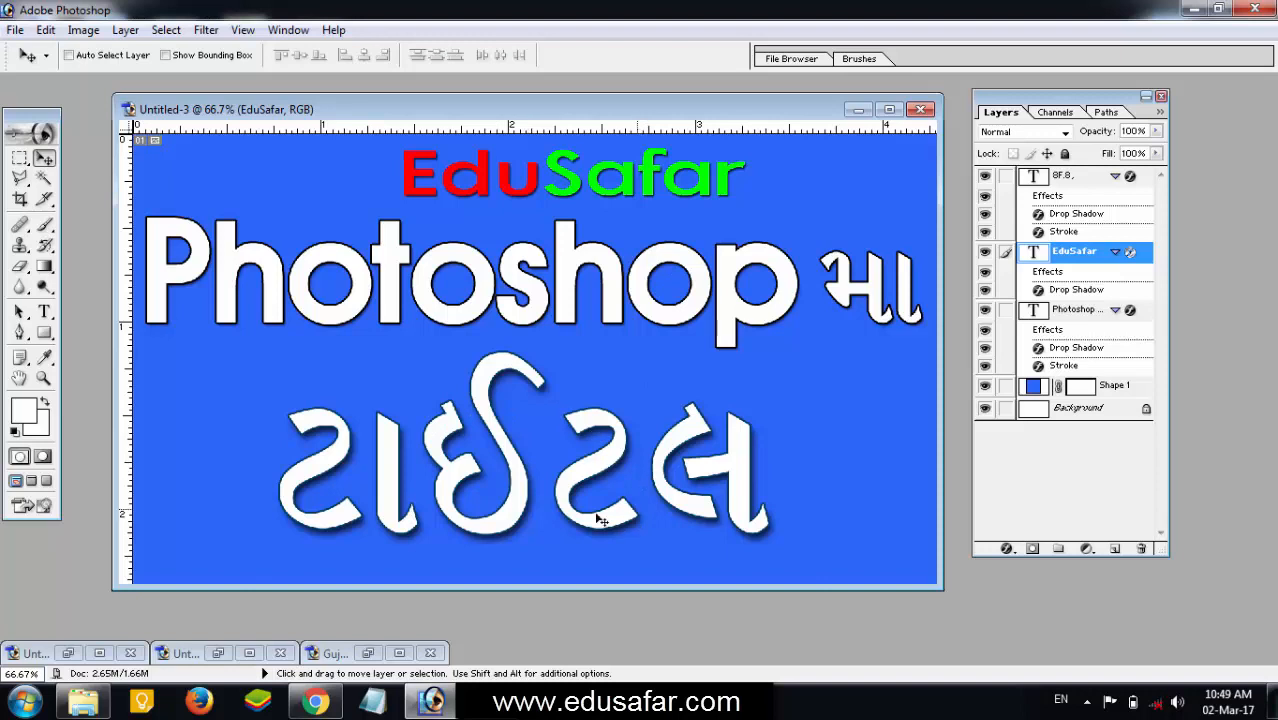
Create a new RGB document of 1287 by 720 pixels at 300 pixels/inch with white contents
{"action": "left_click", "coordinate": [15, 31]}
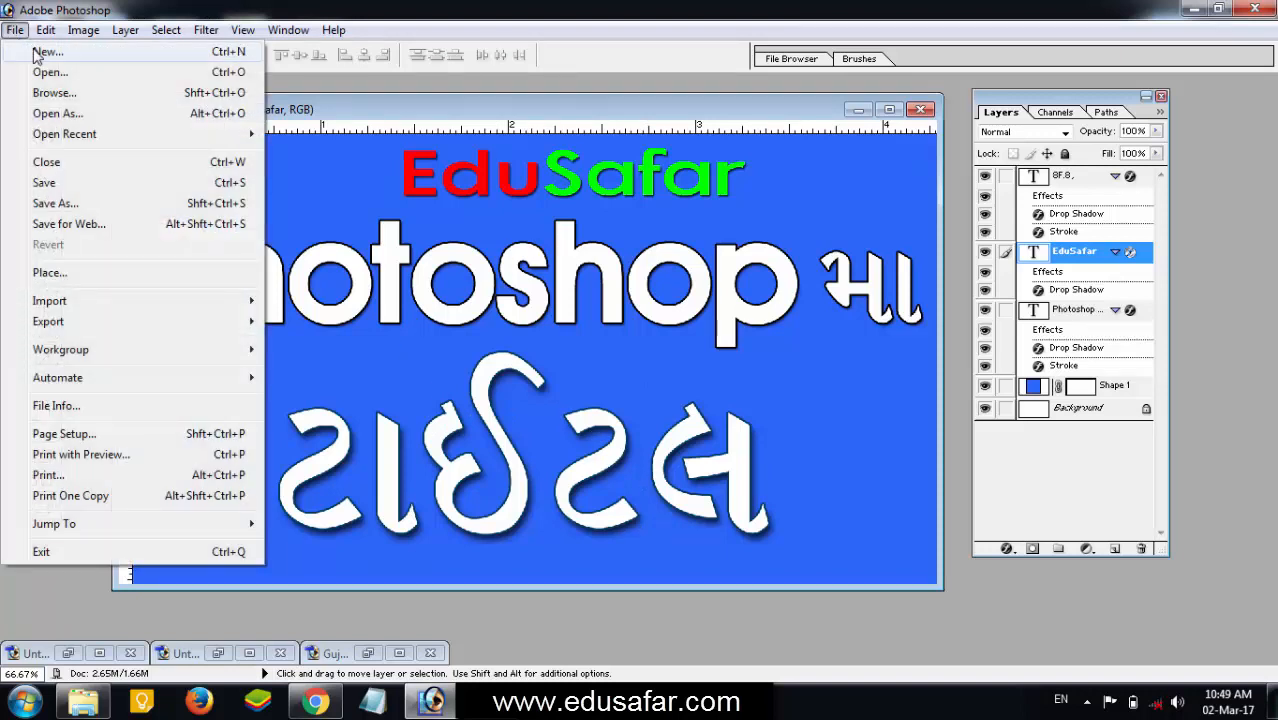
{"action": "left_click", "coordinate": [116, 58]}
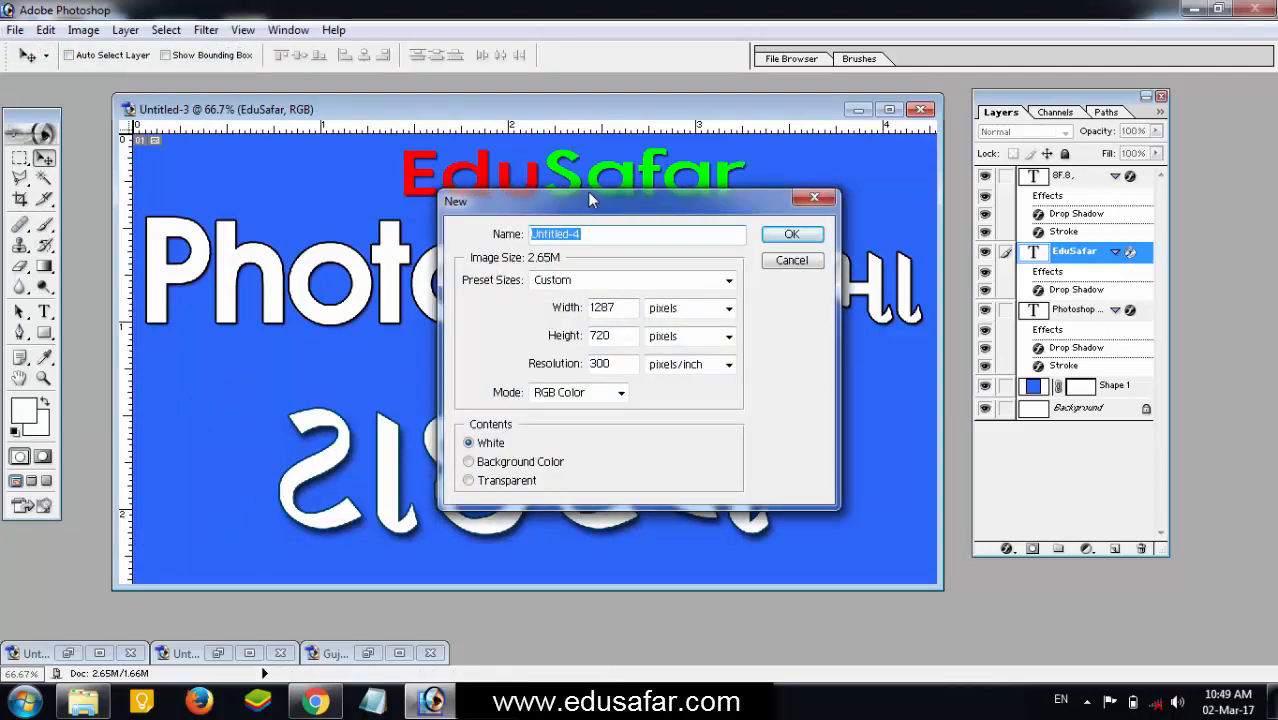
{"action": "left_click_drag", "start_coordinate": [588, 194], "coordinate": [527, 187]}
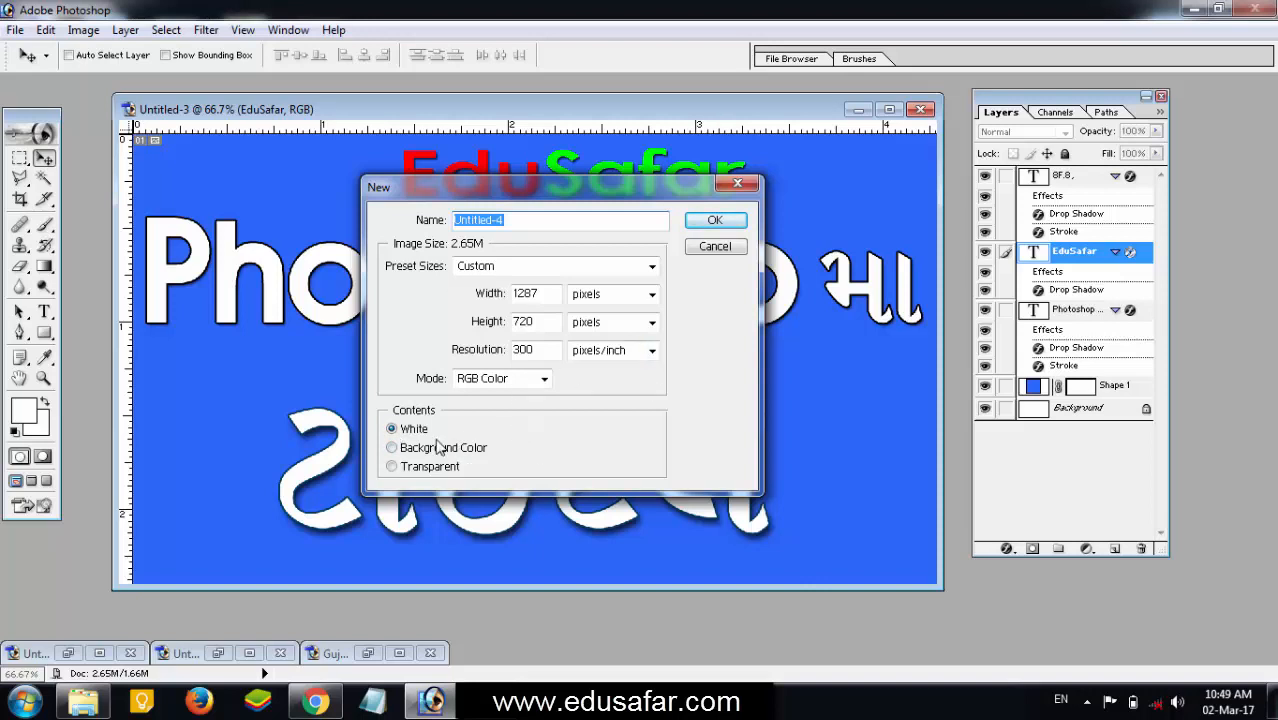
{"action": "left_click", "coordinate": [391, 448]}
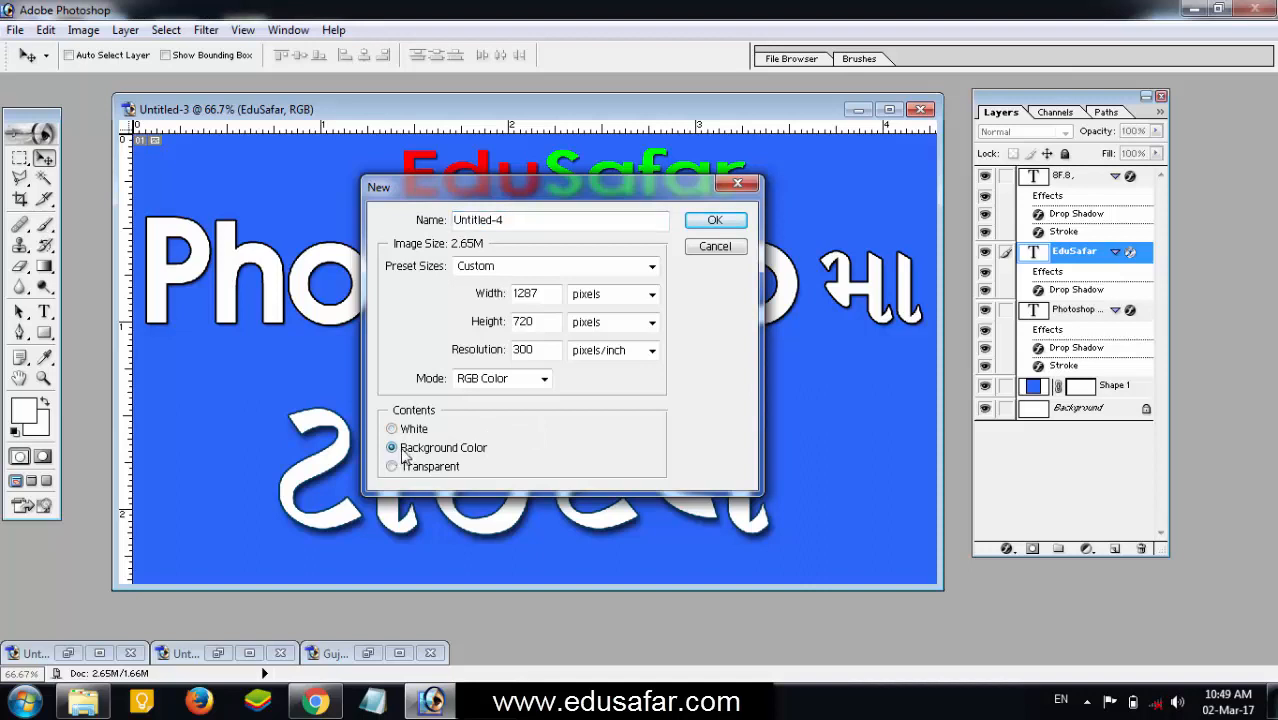
{"action": "left_click", "coordinate": [392, 429]}
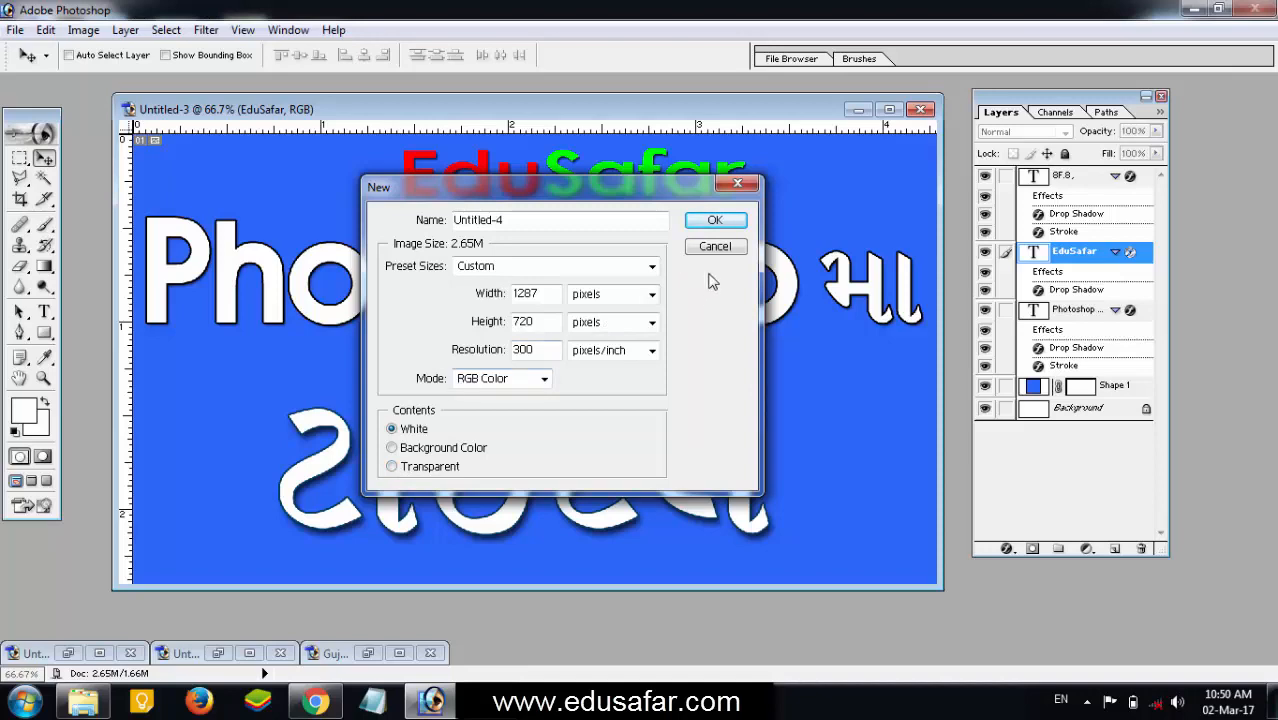
{"action": "left_click", "coordinate": [713, 224]}
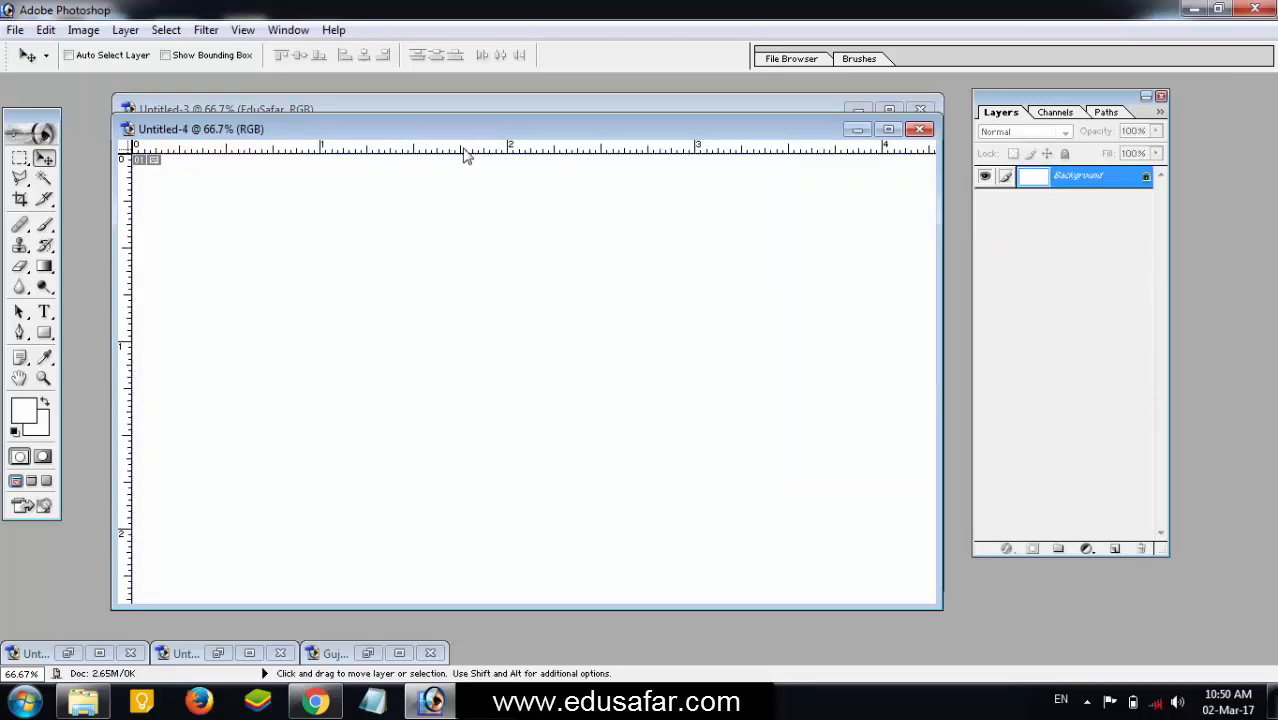
{"action": "left_click_drag", "start_coordinate": [462, 128], "coordinate": [489, 125]}
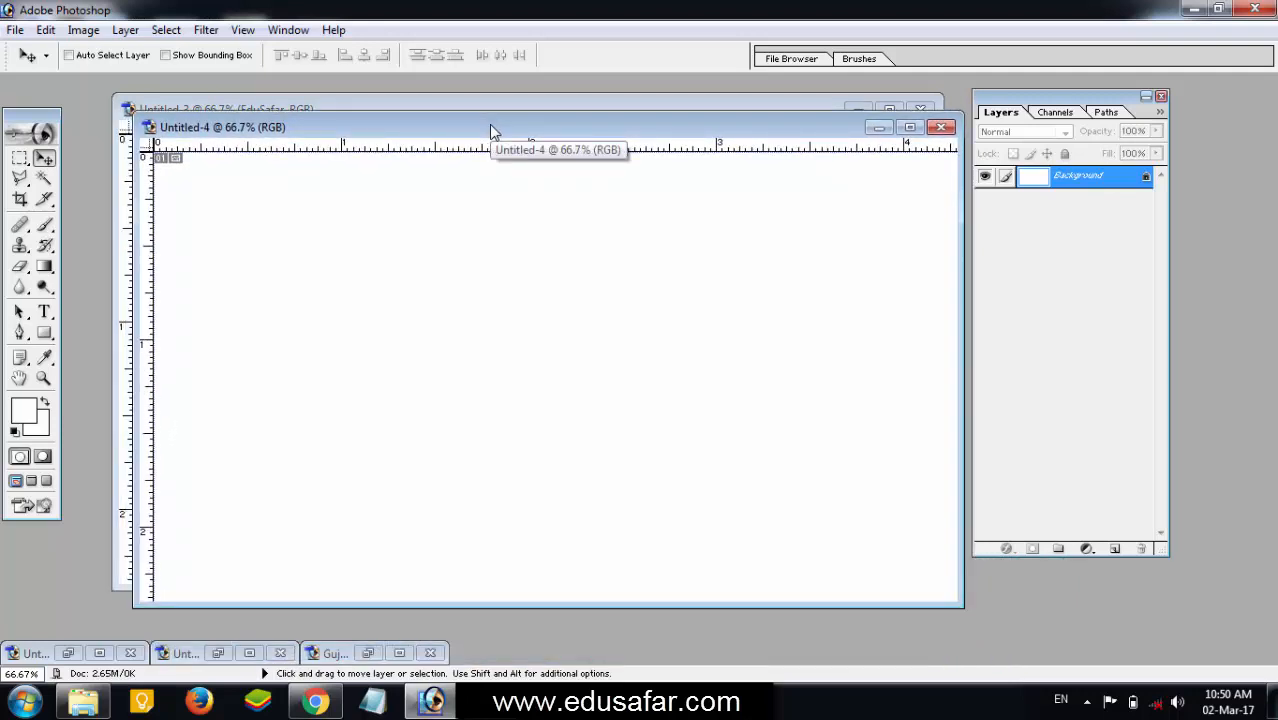
Draw a rectangle shape covering the whole canvas of the new document
{"action": "left_click", "coordinate": [45, 336]}
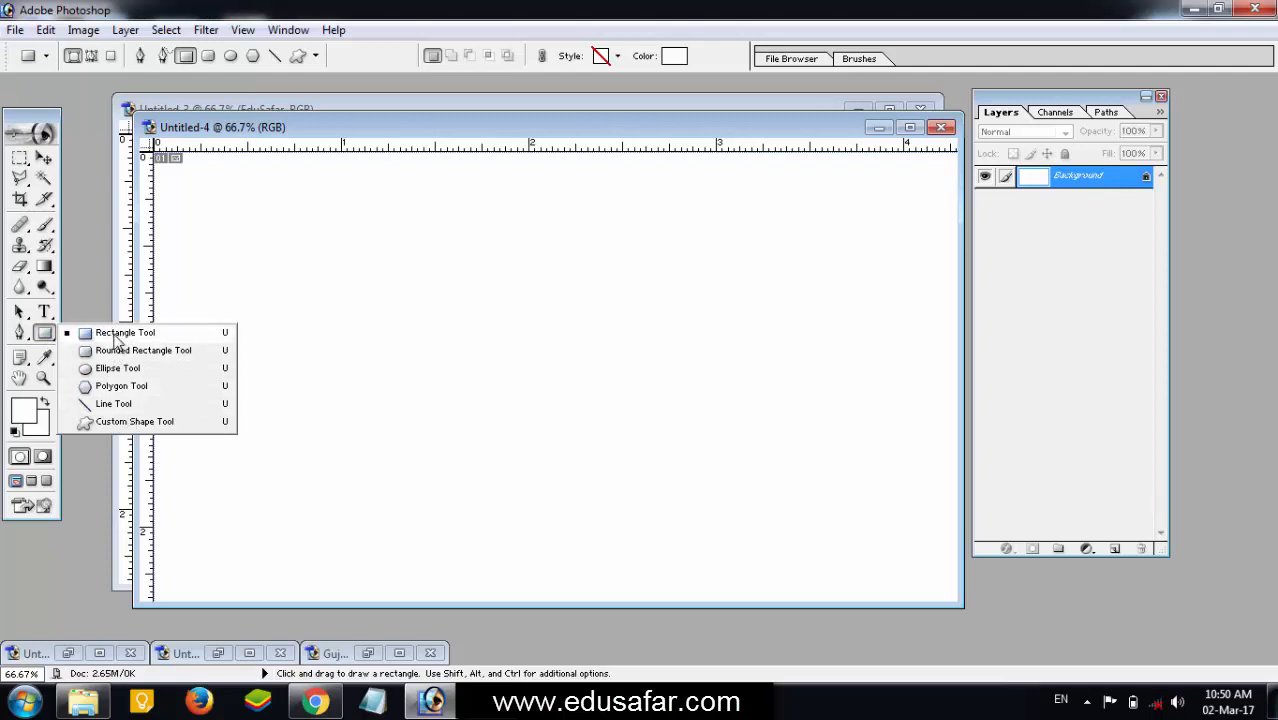
{"action": "left_click", "coordinate": [112, 338]}
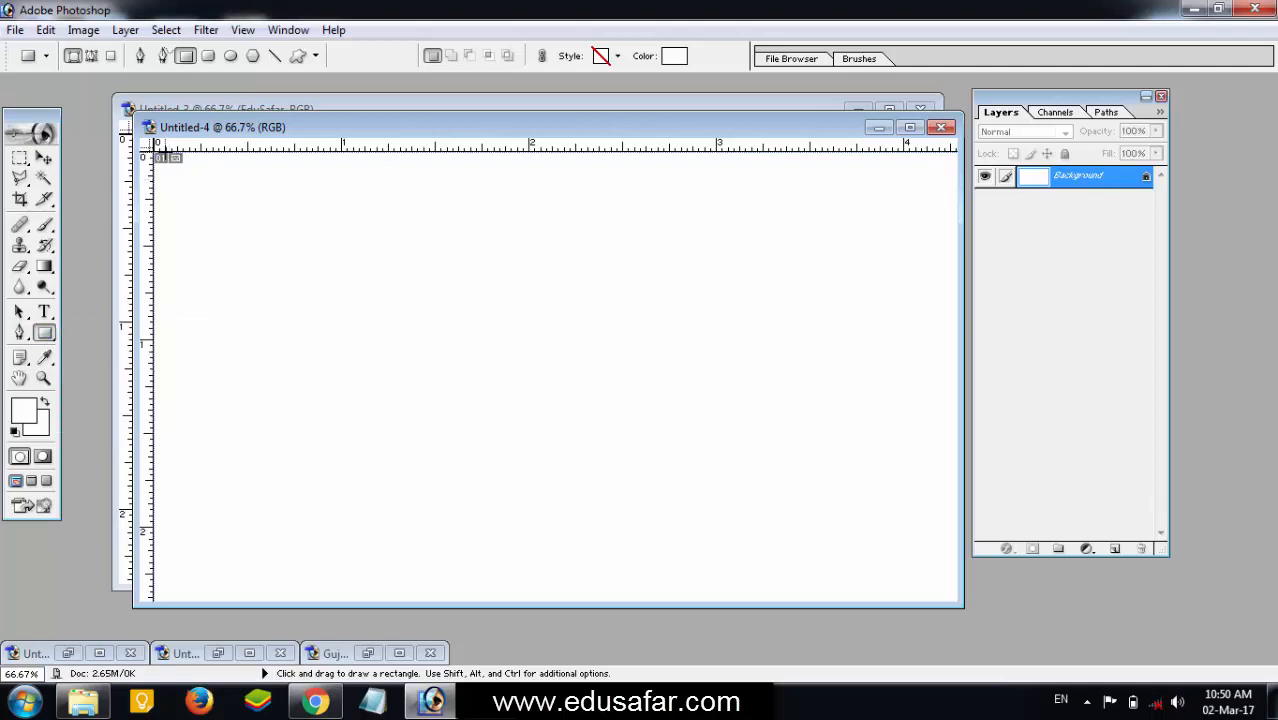
{"action": "left_click_drag", "start_coordinate": [154, 155], "coordinate": [971, 606]}
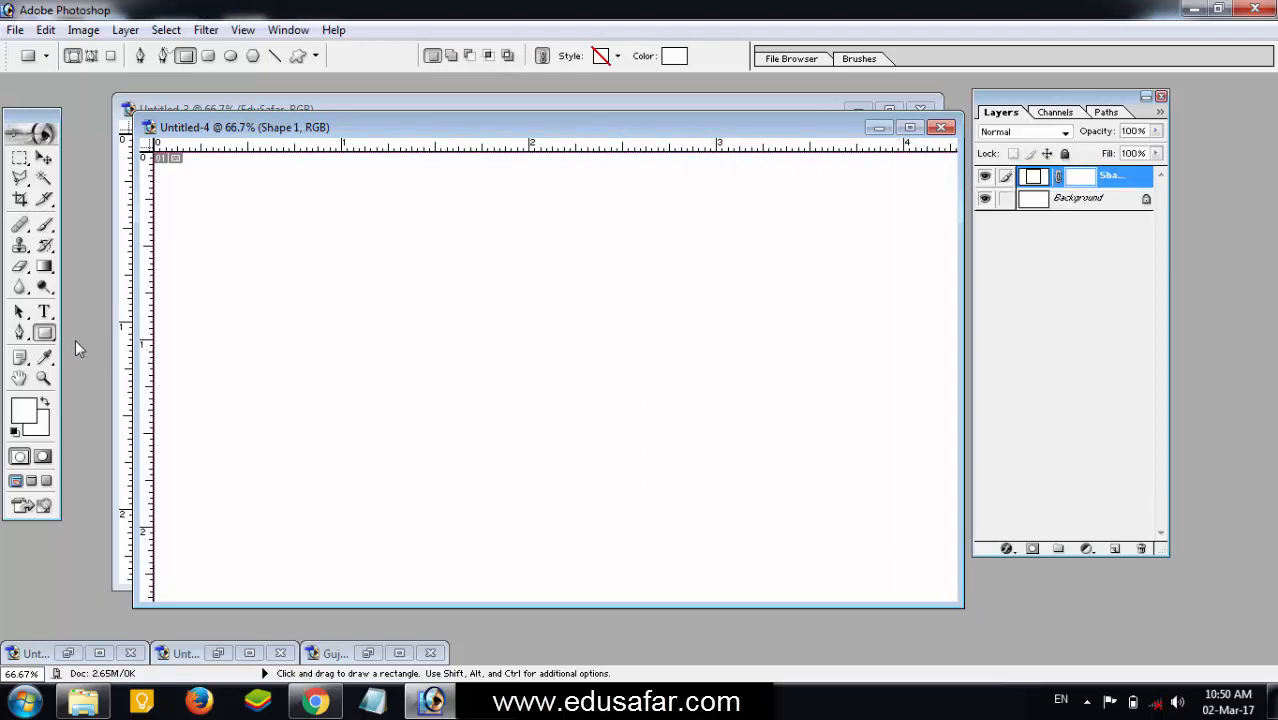
Set the full-canvas rectangle's fill colour to orange FF4E00
{"action": "left_click", "coordinate": [673, 57]}
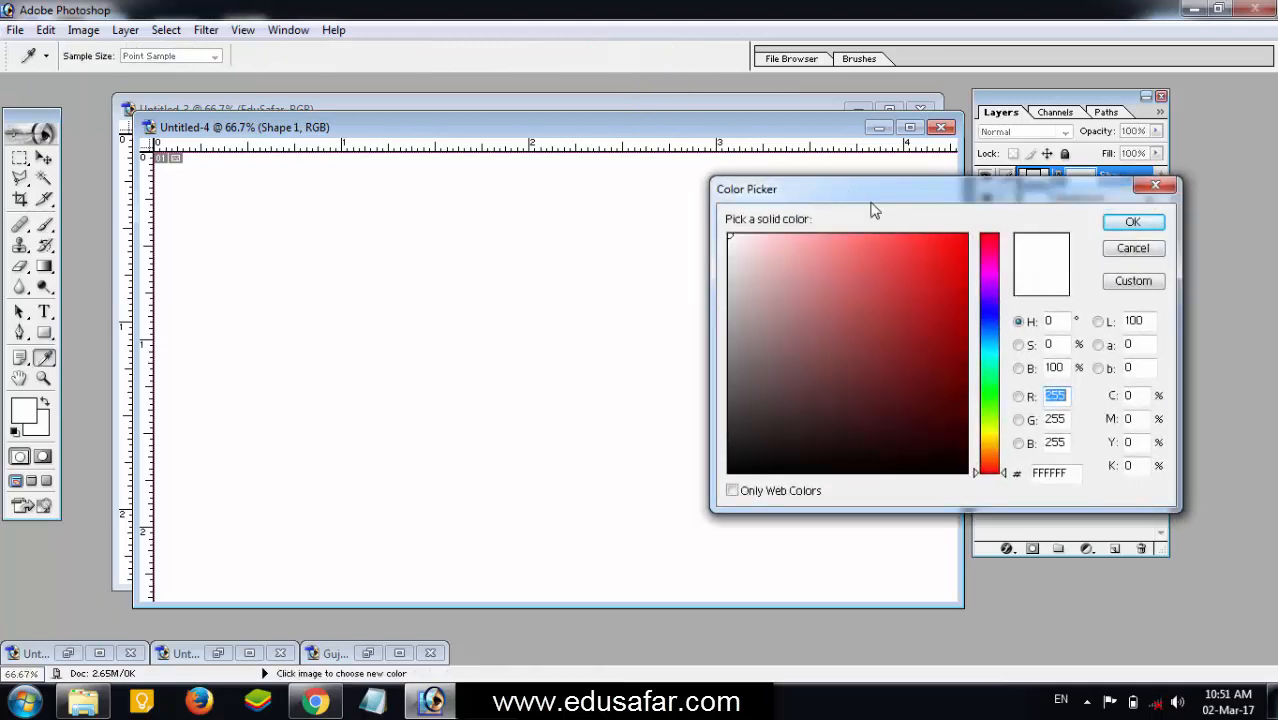
{"action": "left_click", "coordinate": [967, 236]}
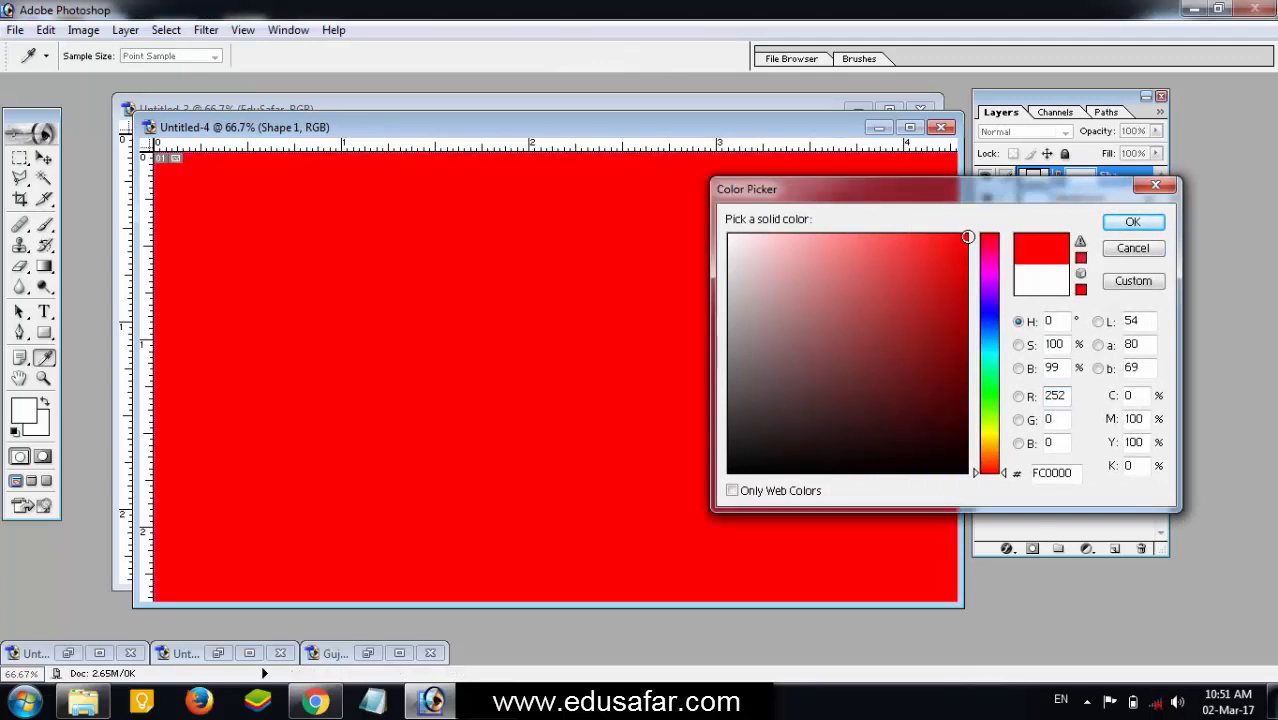
{"action": "left_click", "coordinate": [991, 316]}
{"action": "left_click", "coordinate": [992, 361]}
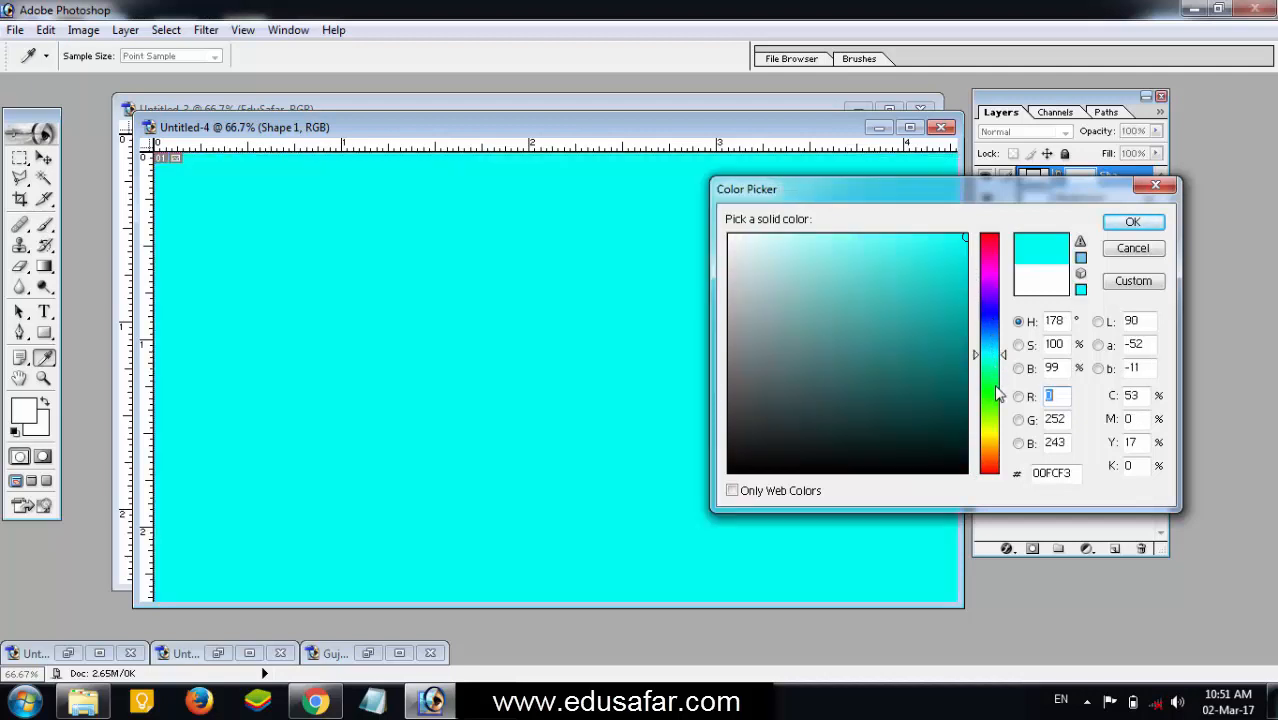
{"action": "left_click", "coordinate": [1000, 396]}
{"action": "left_click", "coordinate": [995, 433]}
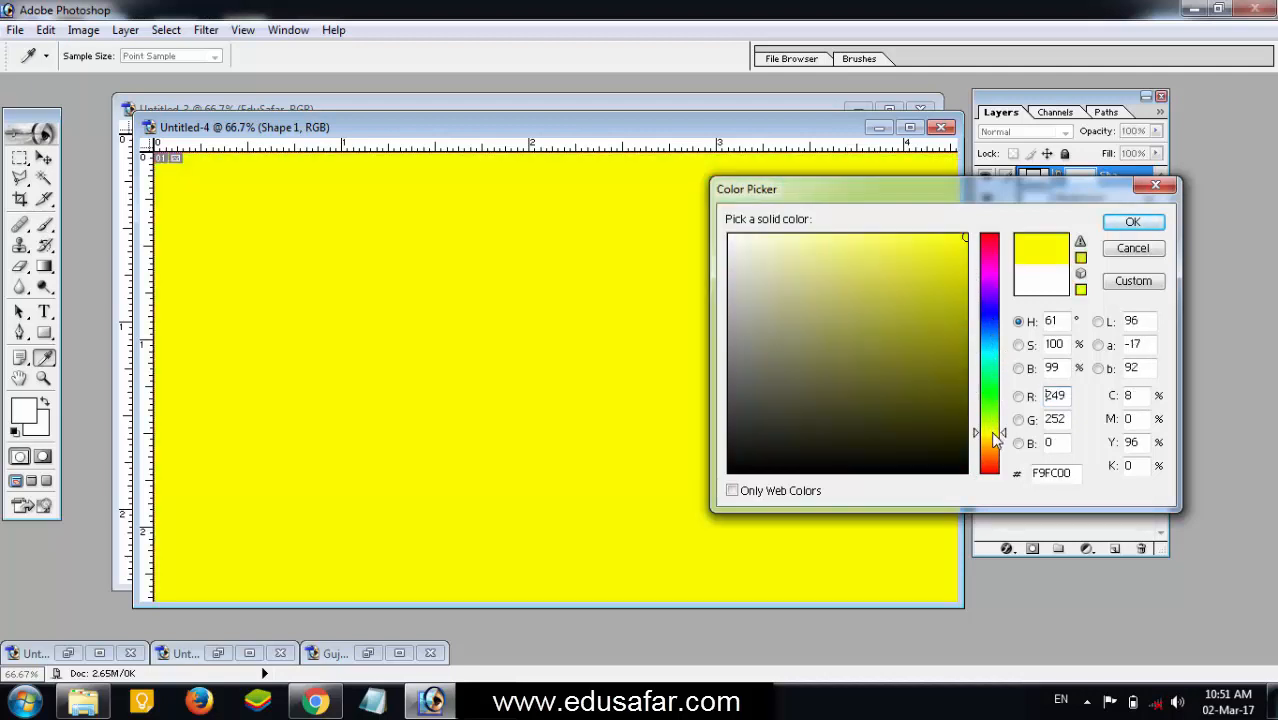
{"action": "left_click", "coordinate": [993, 461]}
{"action": "left_click", "coordinate": [920, 341]}
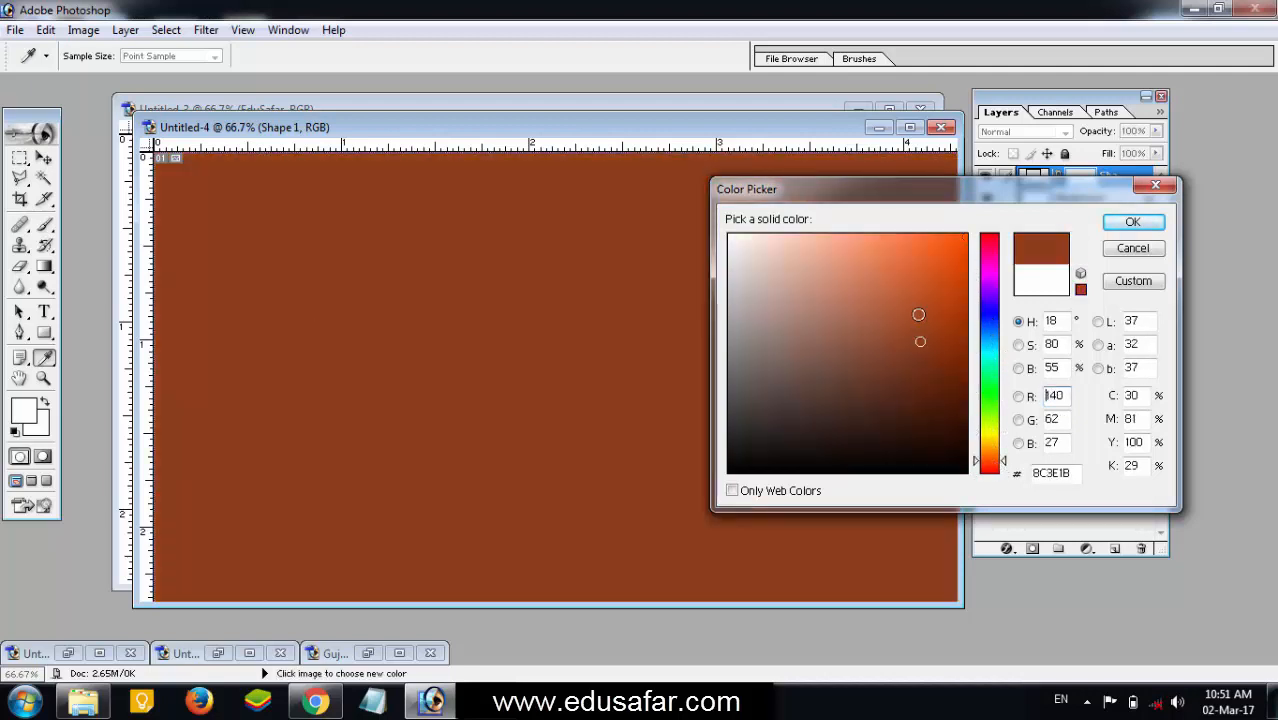
{"action": "left_click", "coordinate": [966, 235]}
{"action": "left_click_drag", "start_coordinate": [930, 205], "coordinate": [910, 292]}
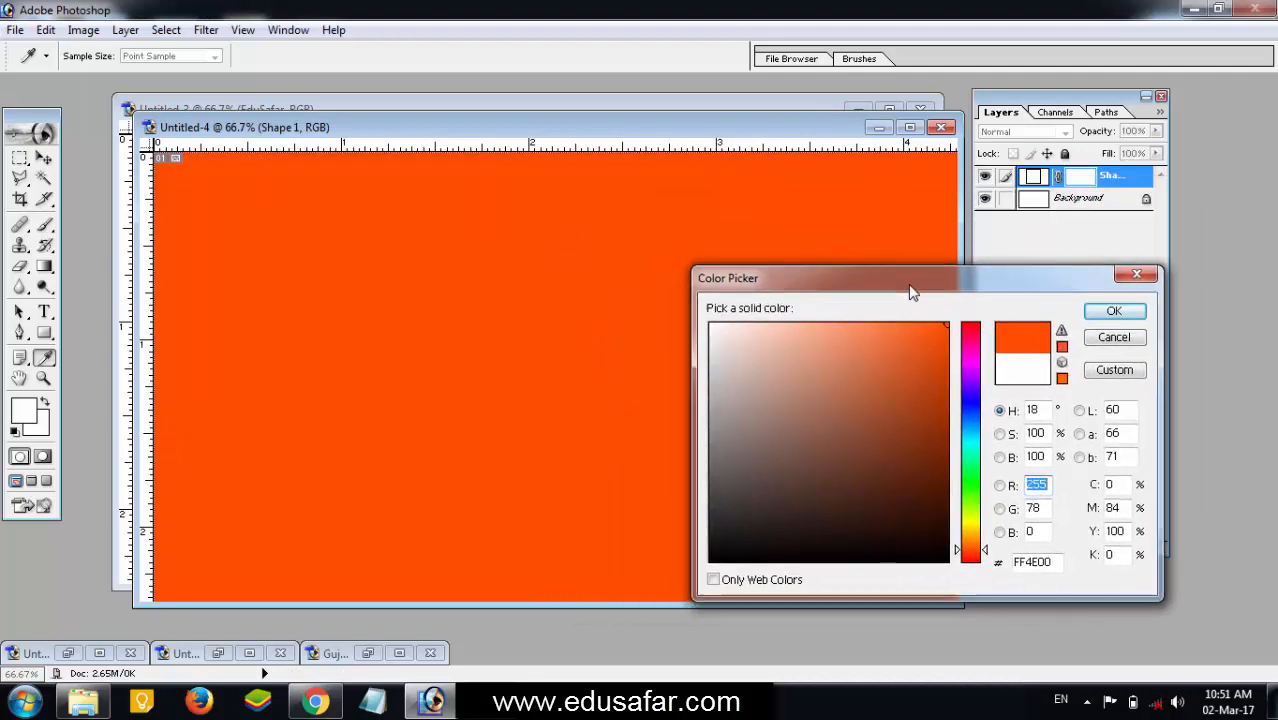
{"action": "left_click", "coordinate": [1114, 311]}
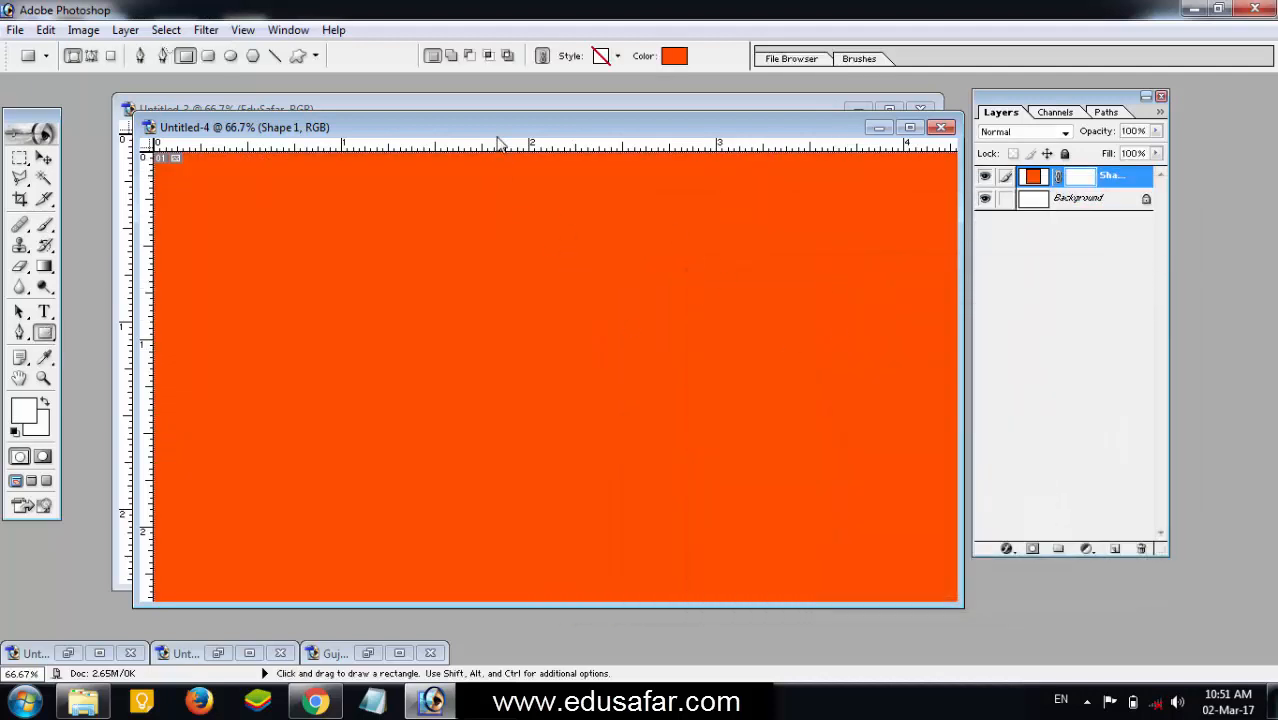
Copy the EduSafar text layer with its drop shadow from Untitled-3 into the Untitled-4 document
{"action": "left_click_drag", "start_coordinate": [500, 128], "coordinate": [706, 116]}
{"action": "left_click", "coordinate": [43, 158]}
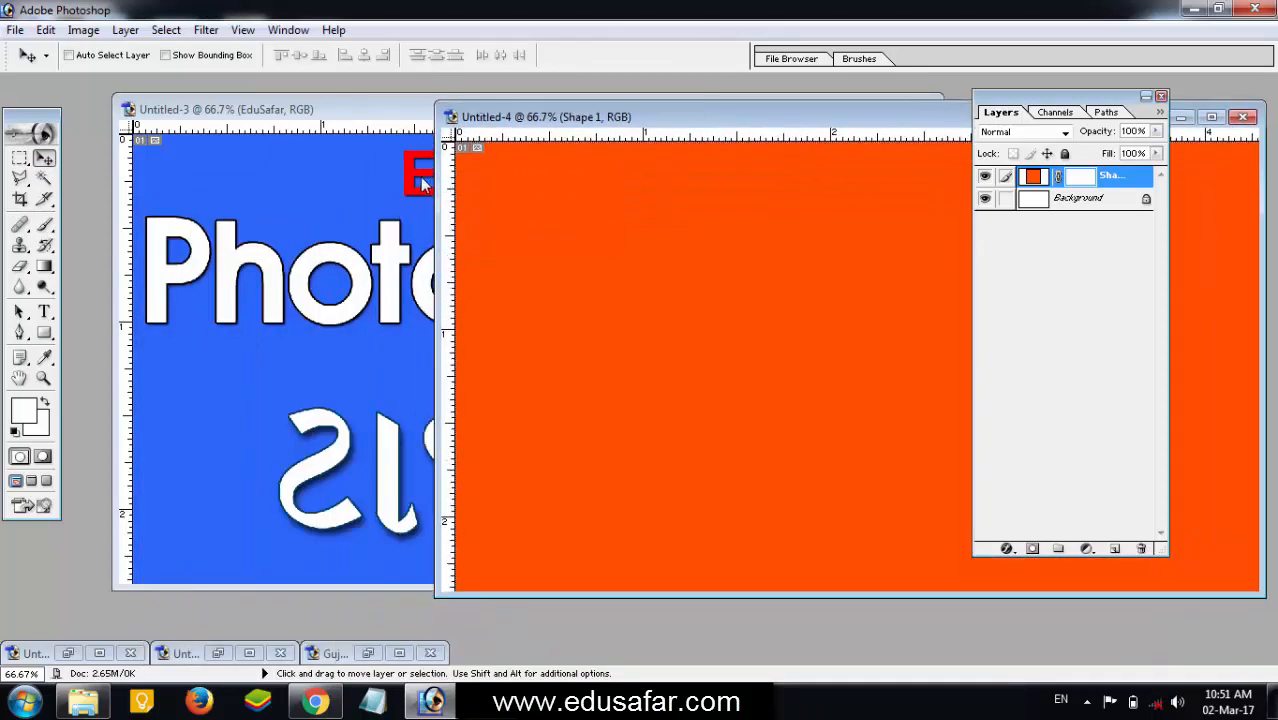
{"action": "left_click_drag", "start_coordinate": [369, 118], "coordinate": [163, 128]}
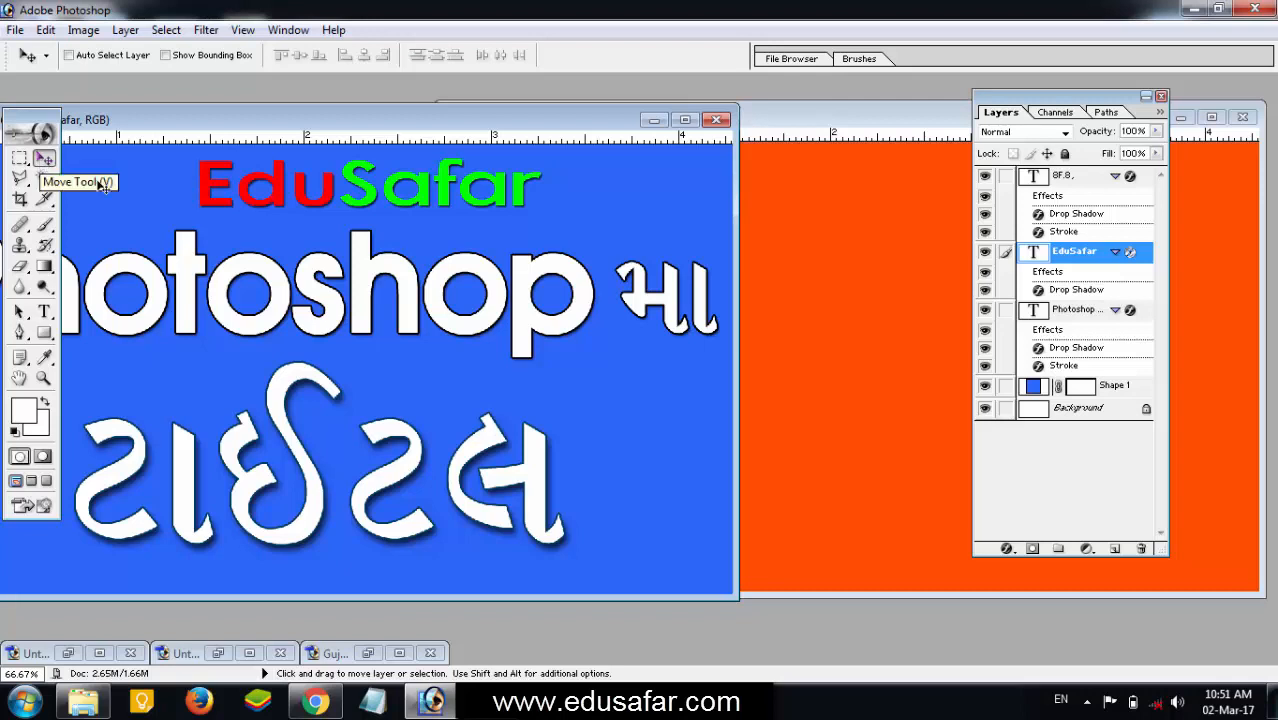
{"action": "right_click", "coordinate": [500, 202]}
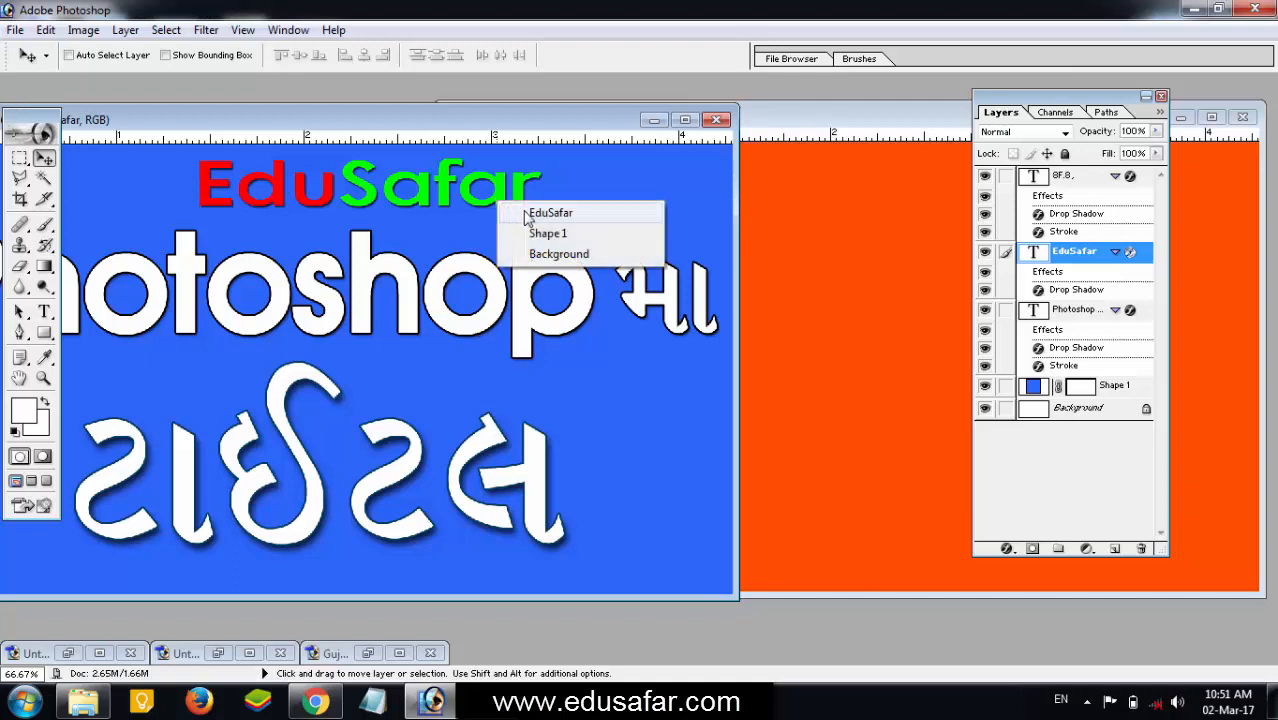
{"action": "left_click", "coordinate": [512, 211]}
{"action": "left_click_drag", "start_coordinate": [510, 204], "coordinate": [710, 205]}
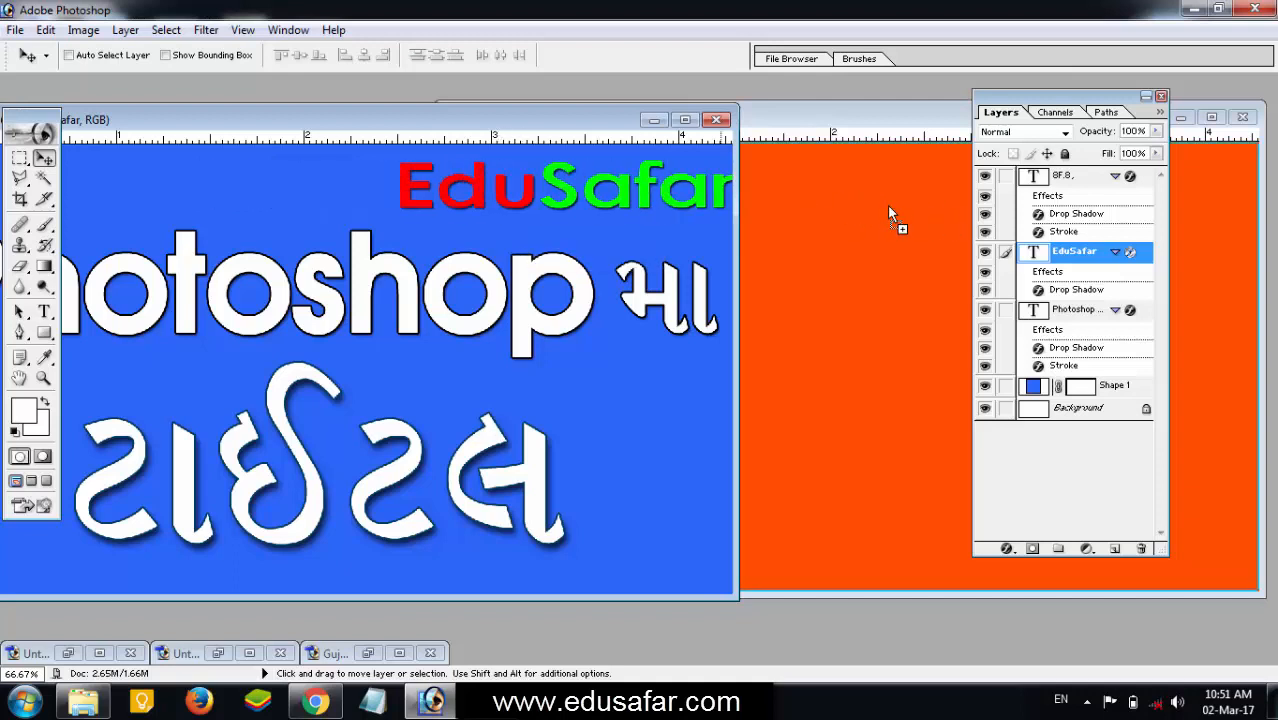
{"action": "left_click_drag", "start_coordinate": [888, 207], "coordinate": [918, 200]}
Shift the copied EduSafar text slightly to the right so it sits near the canvas's top centre
{"action": "left_click_drag", "start_coordinate": [822, 120], "coordinate": [466, 134]}
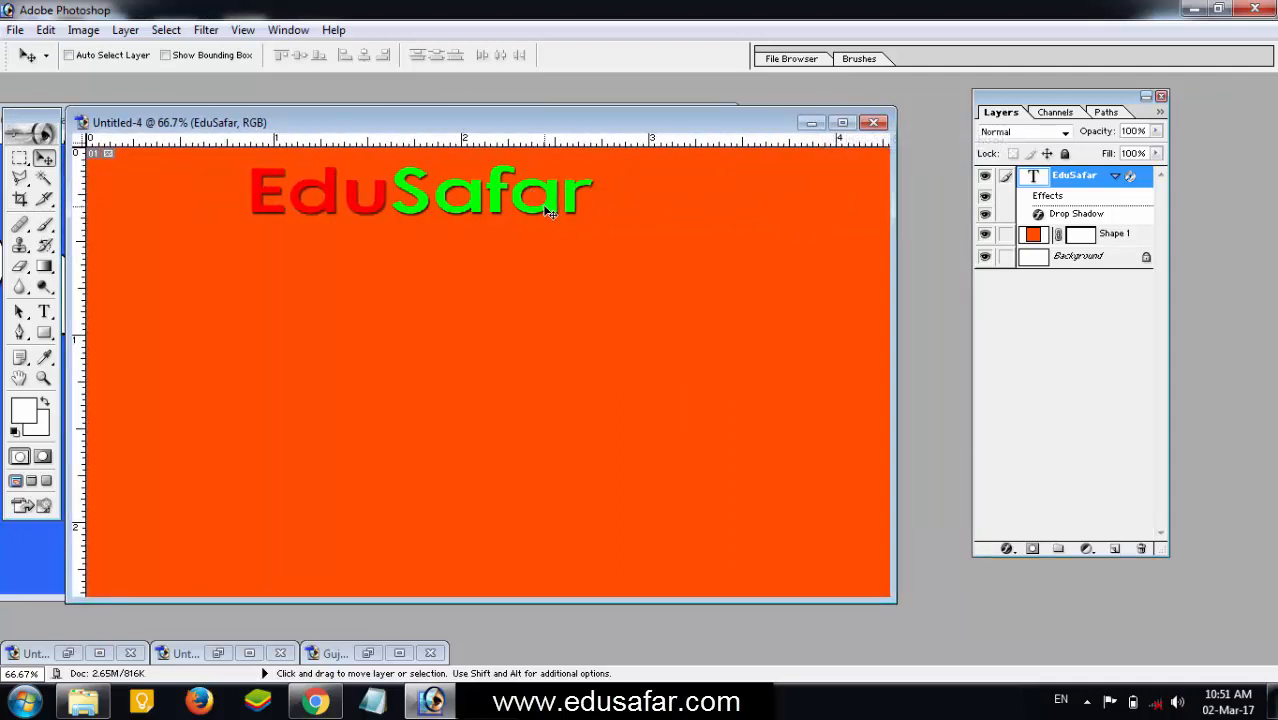
{"action": "right_click", "coordinate": [553, 209]}
{"action": "left_click", "coordinate": [556, 216]}
{"action": "left_click_drag", "start_coordinate": [555, 212], "coordinate": [585, 212]}
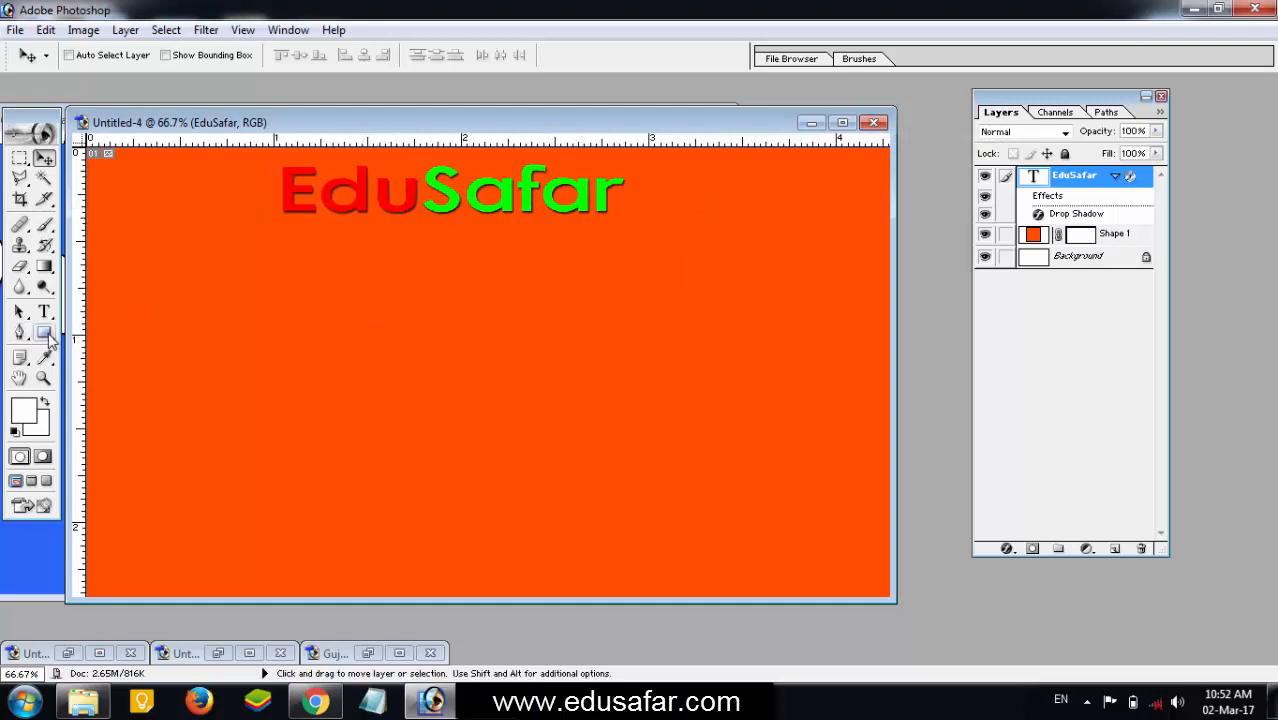
Change the background rectangle's fill colour in Untitled-4 to light blue 2FA2FB
{"action": "right_click", "coordinate": [141, 329]}
{"action": "left_click", "coordinate": [185, 339]}
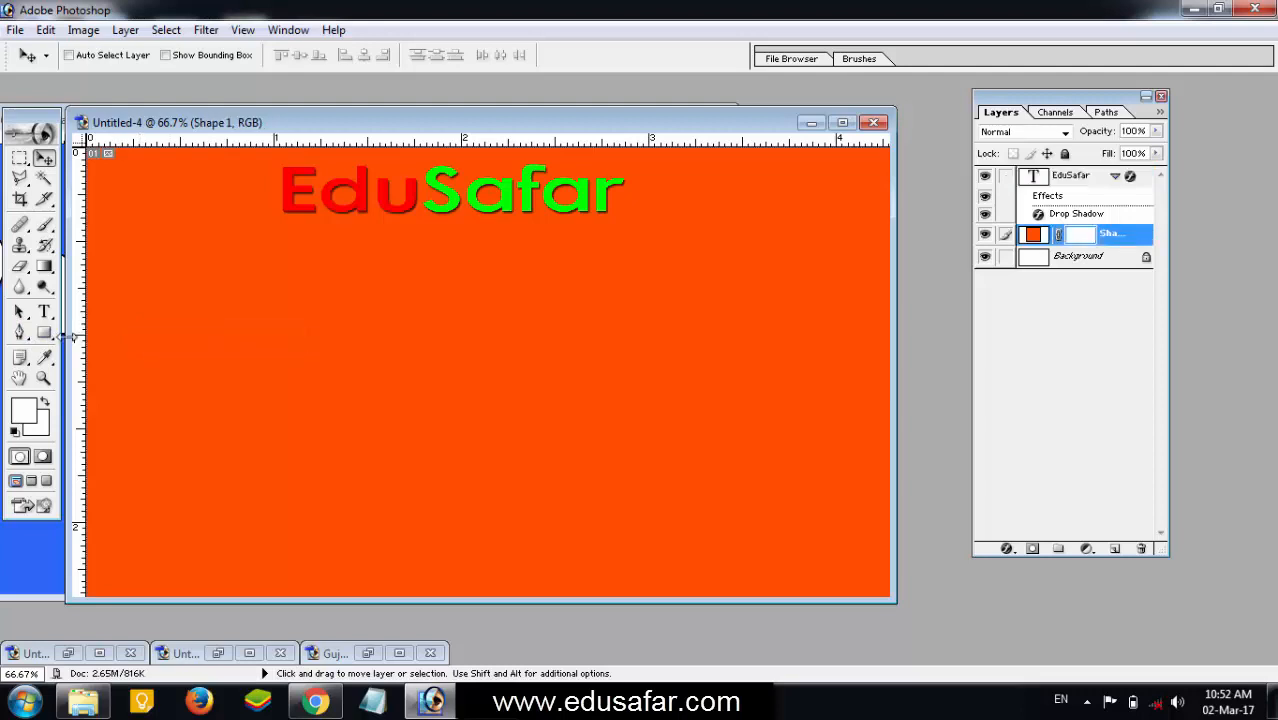
{"action": "left_click", "coordinate": [47, 336]}
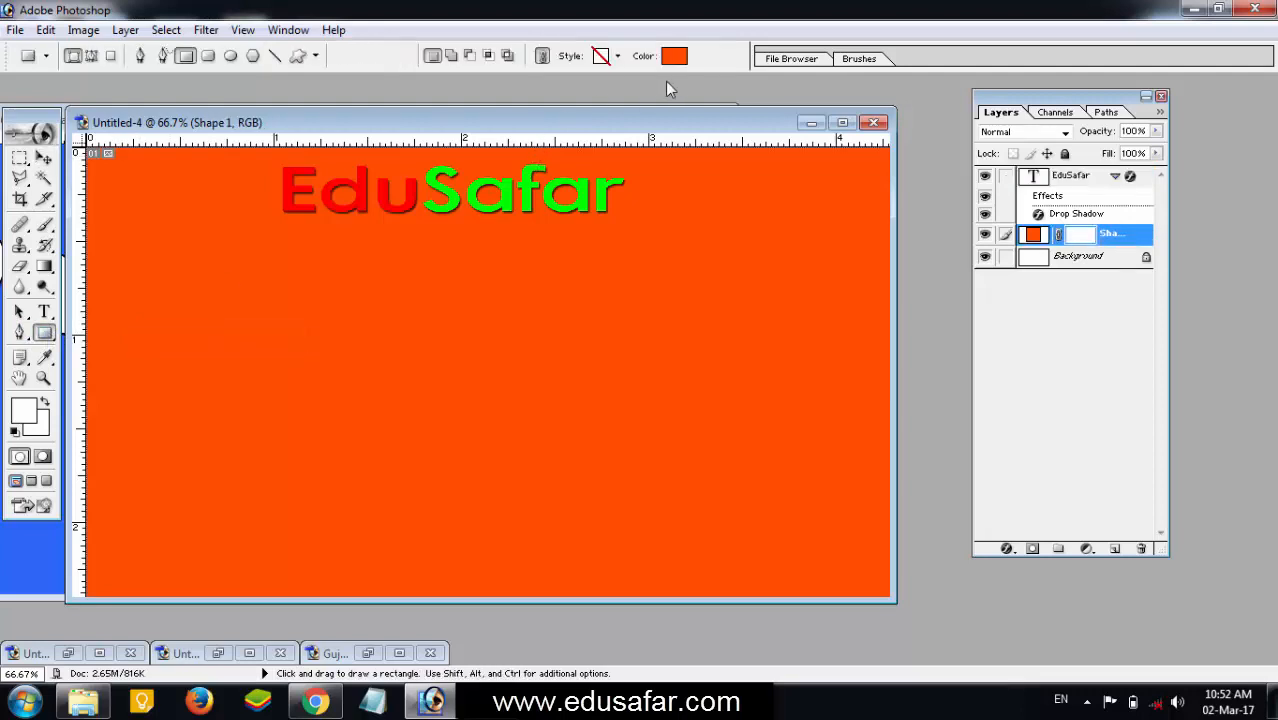
{"action": "left_click", "coordinate": [668, 56]}
{"action": "left_click", "coordinate": [742, 343]}
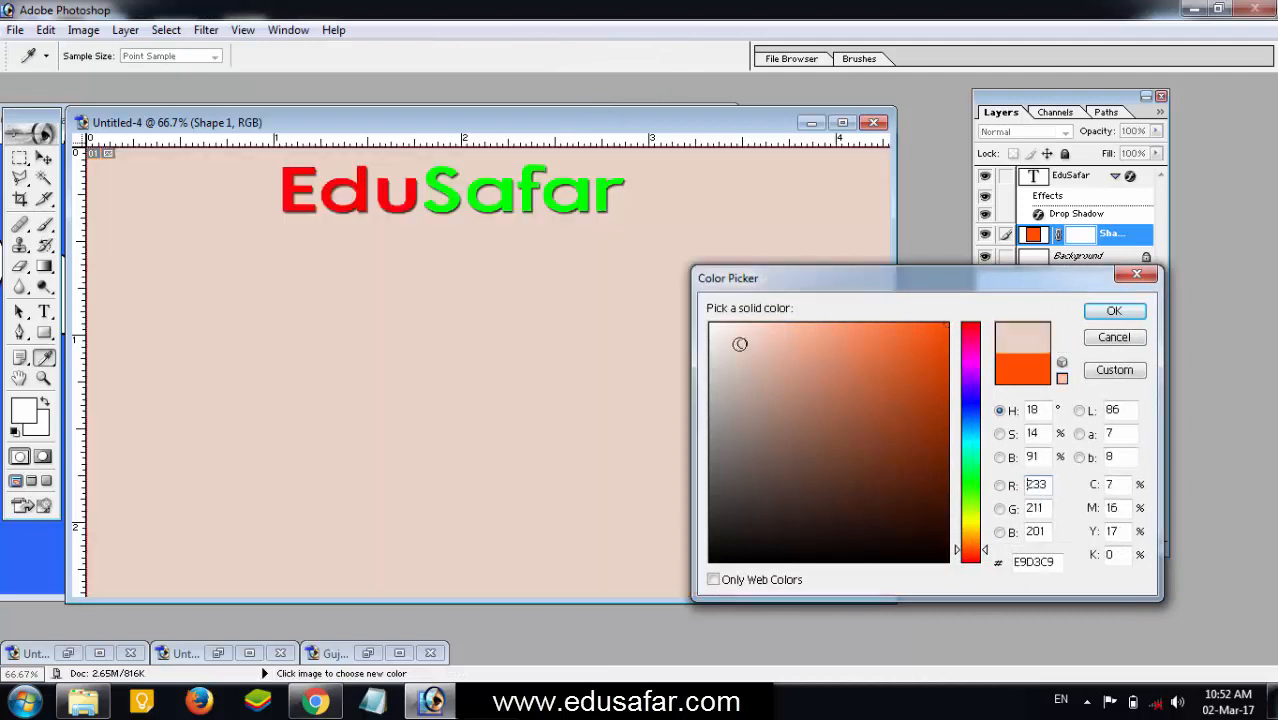
{"action": "left_click", "coordinate": [970, 425]}
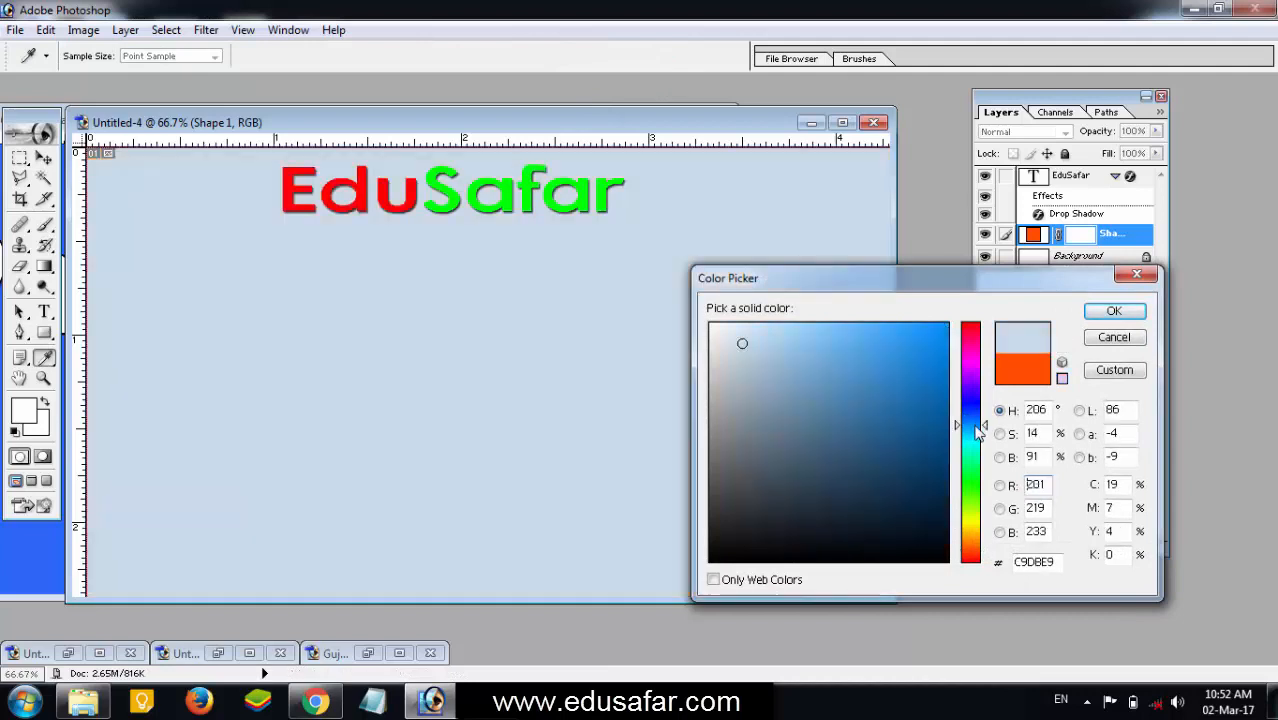
{"action": "left_click", "coordinate": [949, 315]}
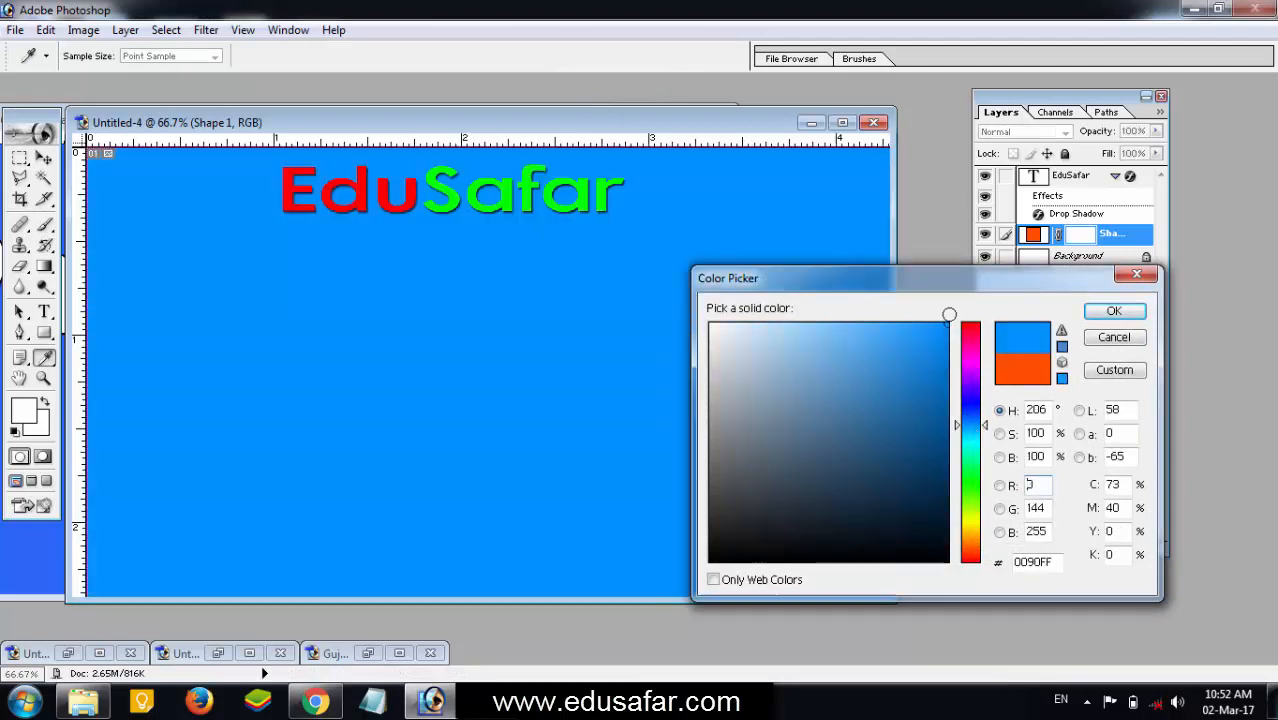
{"action": "left_click", "coordinate": [903, 326]}
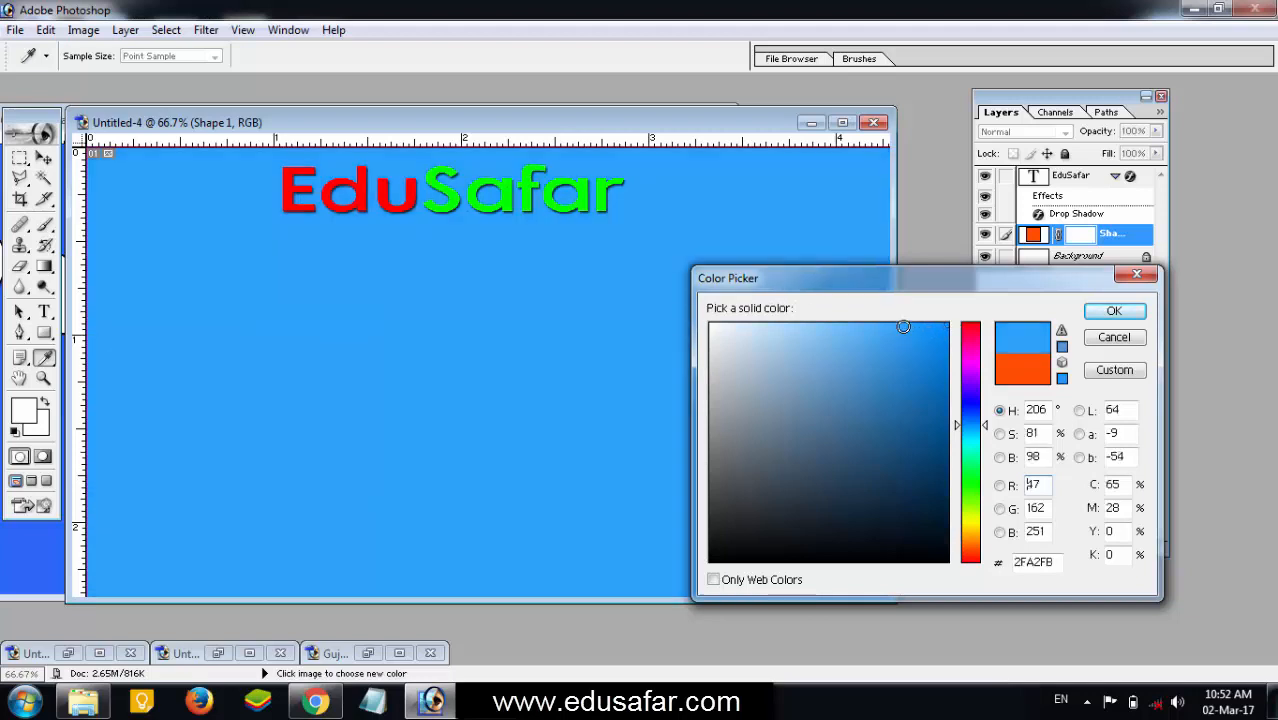
{"action": "left_click", "coordinate": [1105, 318]}
Start a new horizontal text layer on the blue canvas, below and to the left of the EduSafar title
{"action": "left_click_drag", "start_coordinate": [462, 132], "coordinate": [583, 120]}
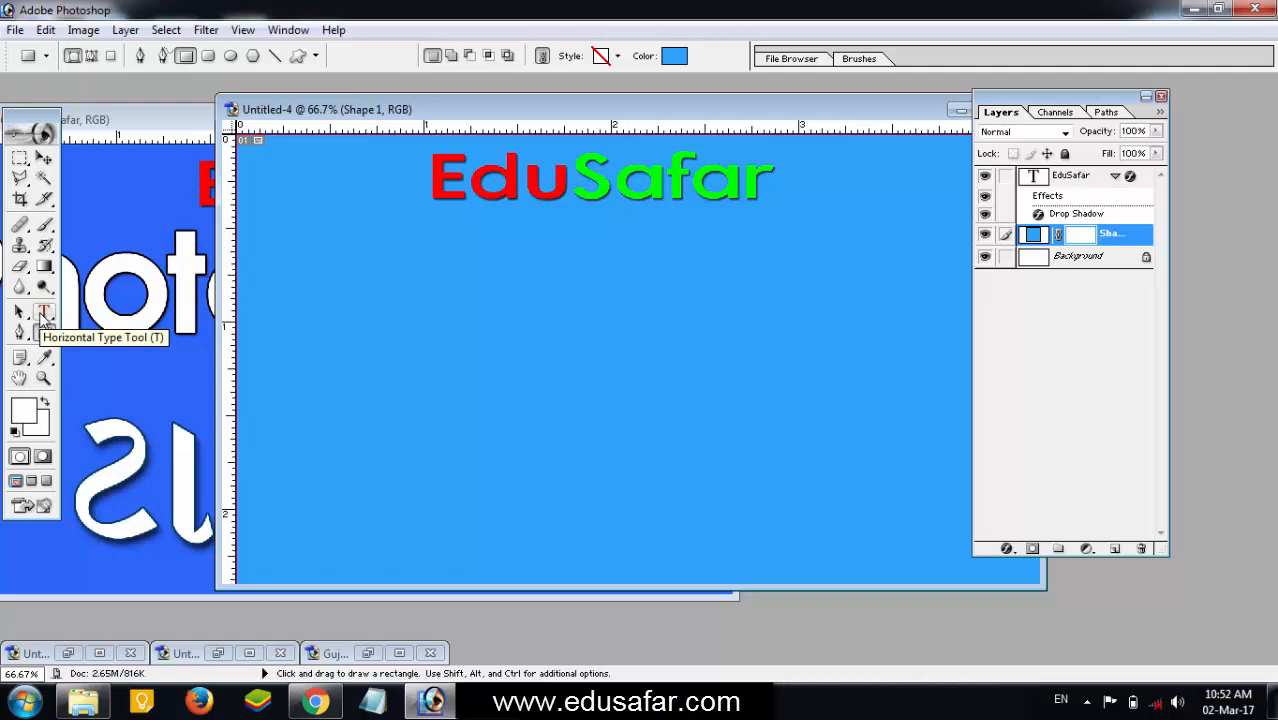
{"action": "left_click", "coordinate": [43, 316]}
{"action": "left_click", "coordinate": [322, 313]}
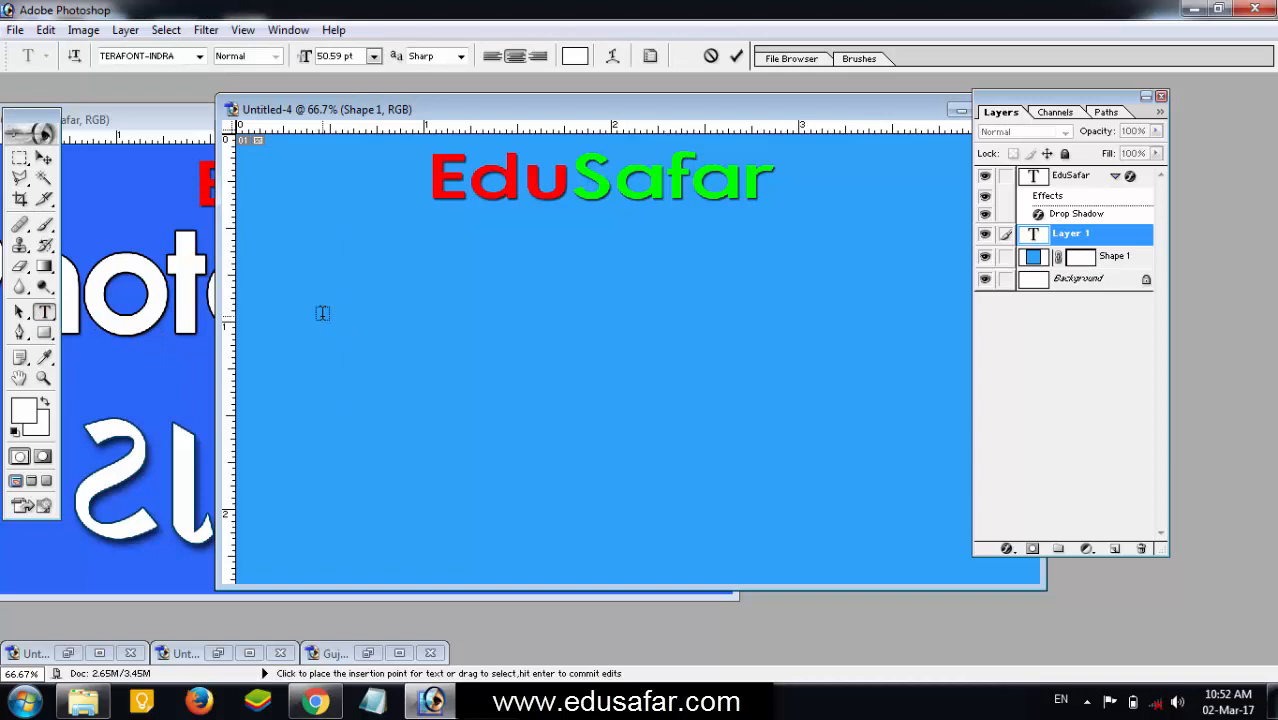
{"action": "left_click", "coordinate": [322, 313]}
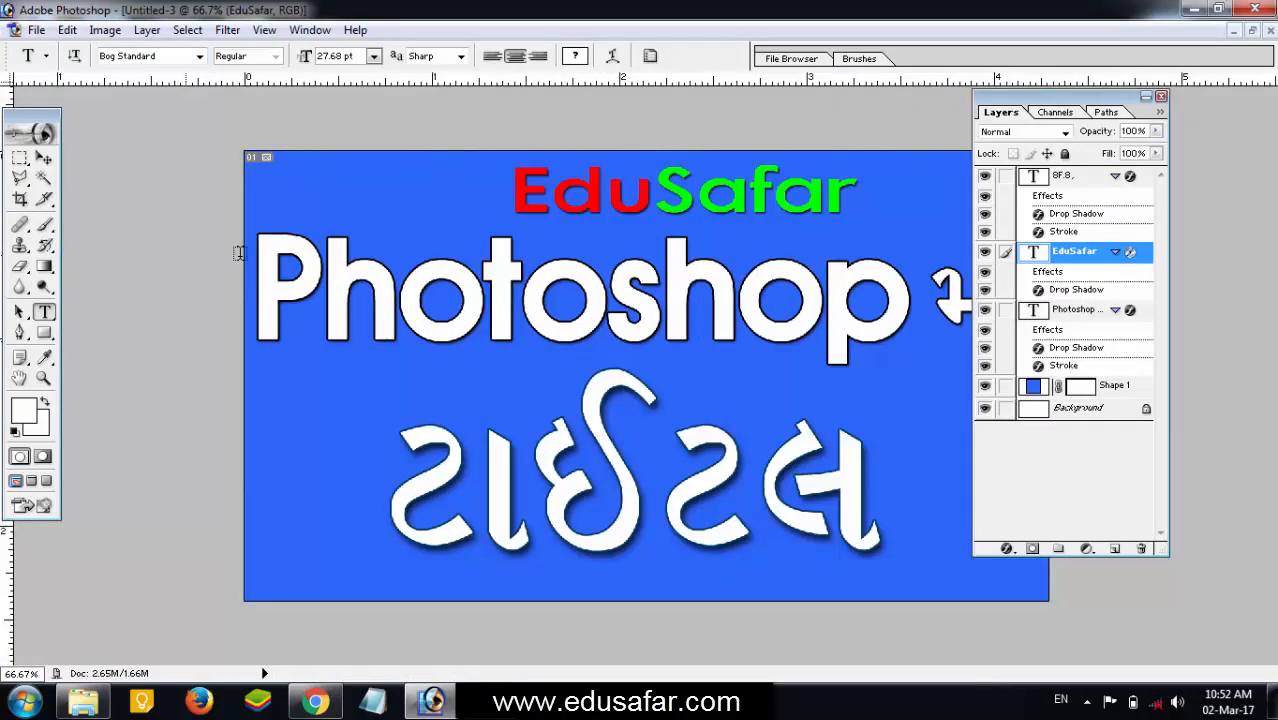
Restore the maximised Untitled-3 window, shift the Layers palette and Untitled-4 further right, and bring Untitled-3 to the front
{"action": "left_click", "coordinate": [1253, 31]}
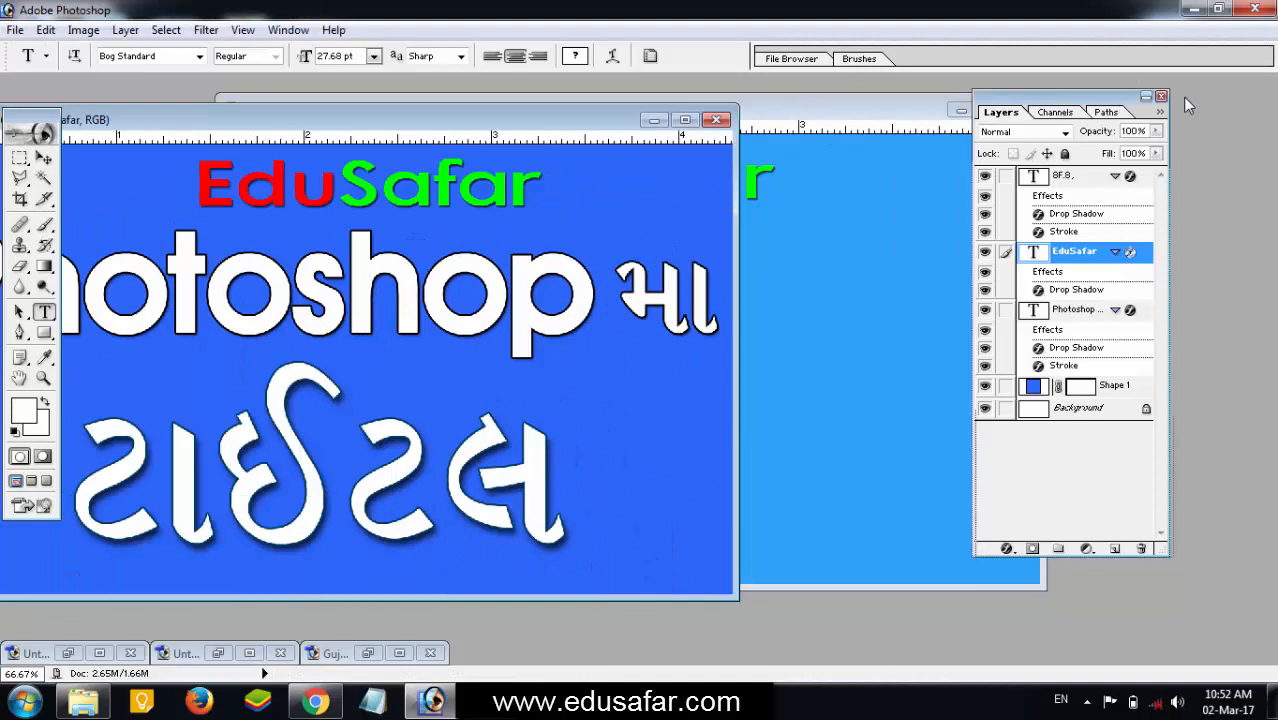
{"action": "left_click_drag", "start_coordinate": [1188, 97], "coordinate": [1188, 98]}
{"action": "left_click", "coordinate": [825, 110]}
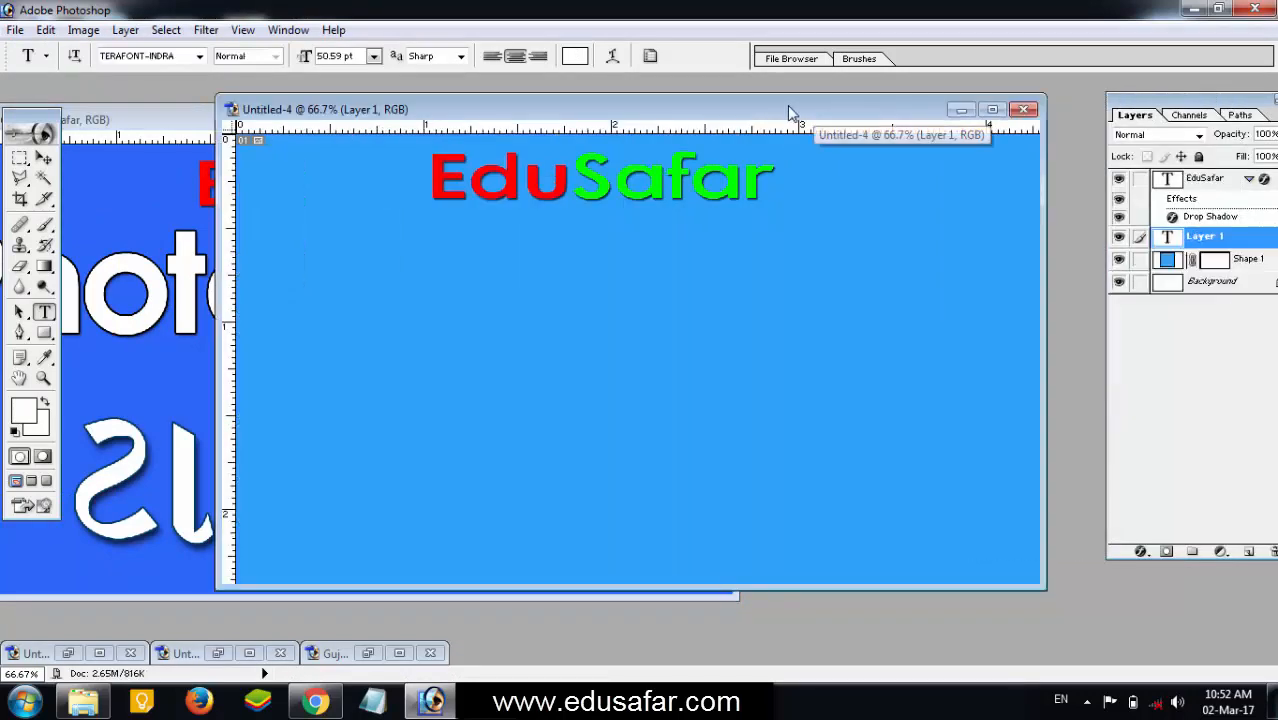
{"action": "left_click_drag", "start_coordinate": [788, 106], "coordinate": [955, 106]}
{"action": "left_click", "coordinate": [320, 115]}
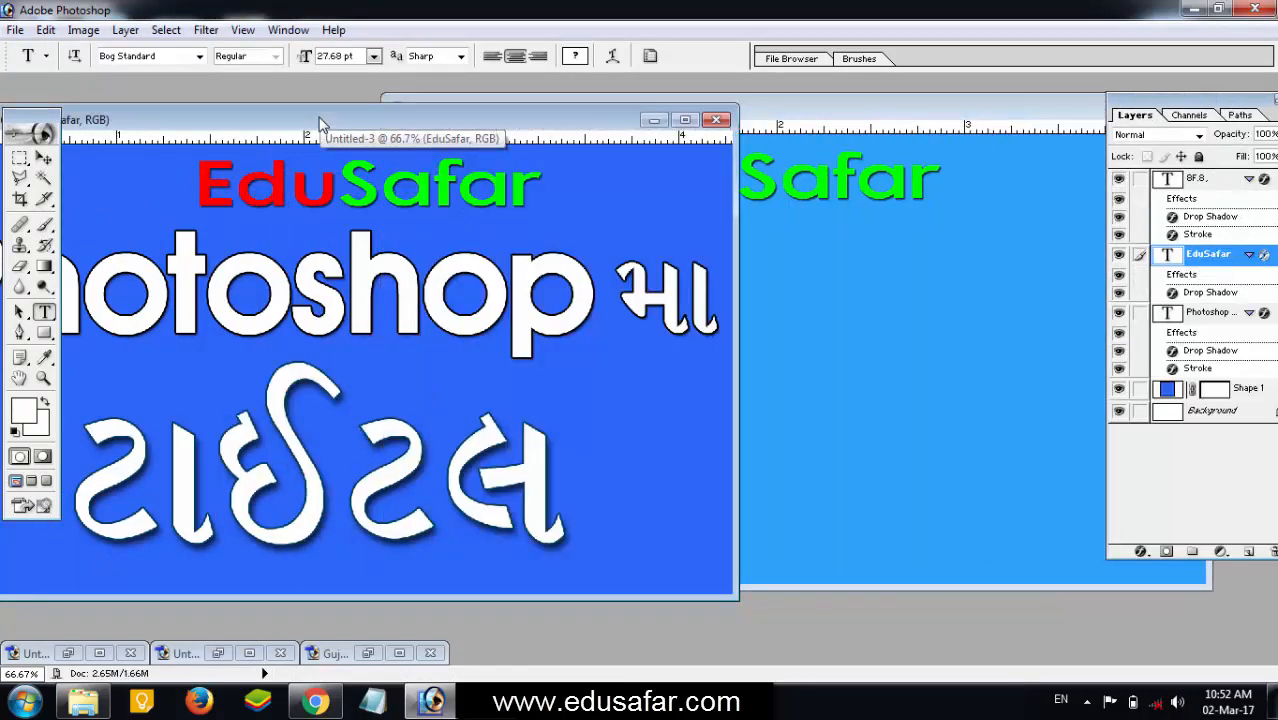
Select the Photoshop DF text layer in Untitled-3 and shift its text slightly to the right
{"action": "left_click", "coordinate": [44, 158]}
{"action": "right_click", "coordinate": [157, 322]}
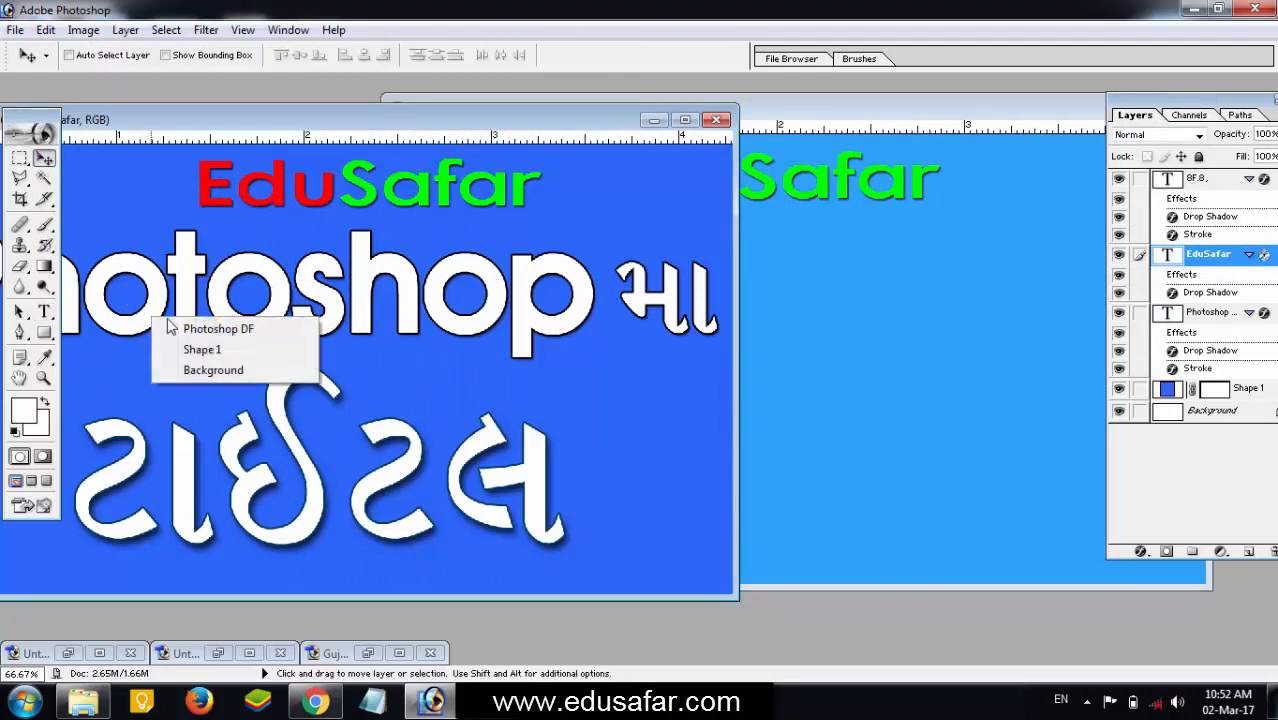
{"action": "left_click", "coordinate": [182, 329]}
{"action": "mouse_move", "coordinate": [160, 313]}
{"action": "left_mouse_down"}
{"action": "mouse_move", "coordinate": [197, 310]}
{"action": "mouse_move", "coordinate": [179, 311]}
{"action": "left_mouse_up"}
Copy the font name AuxinDemiBold from the Photoshop text in Untitled-3
{"action": "left_click", "coordinate": [44, 312]}
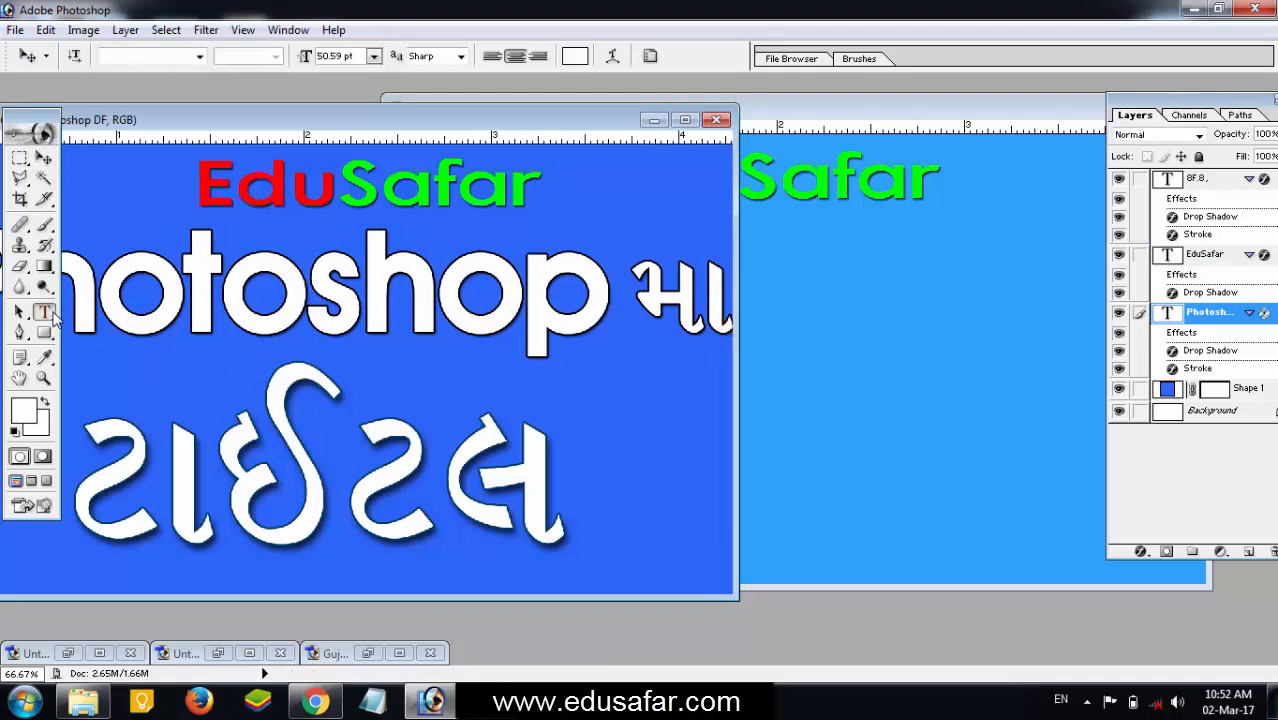
{"action": "left_click", "coordinate": [209, 293]}
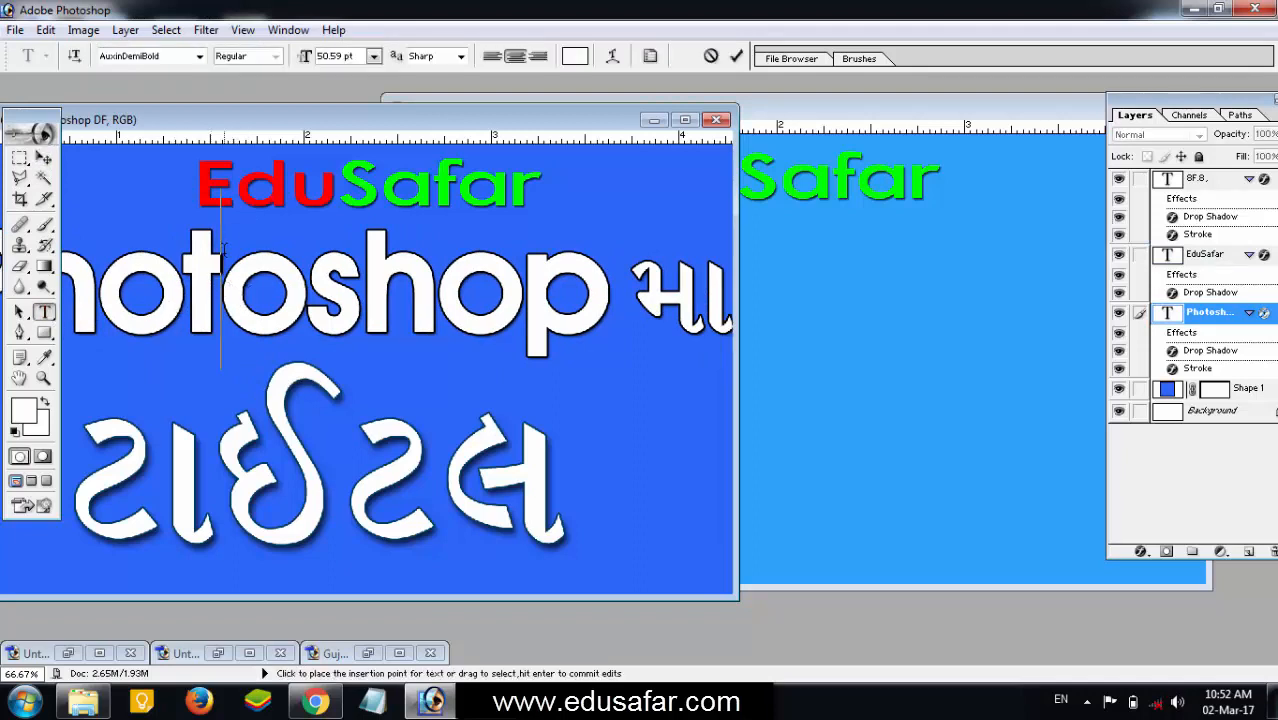
{"action": "left_click", "coordinate": [165, 58]}
{"action": "key", "text": "ctrl+c"}
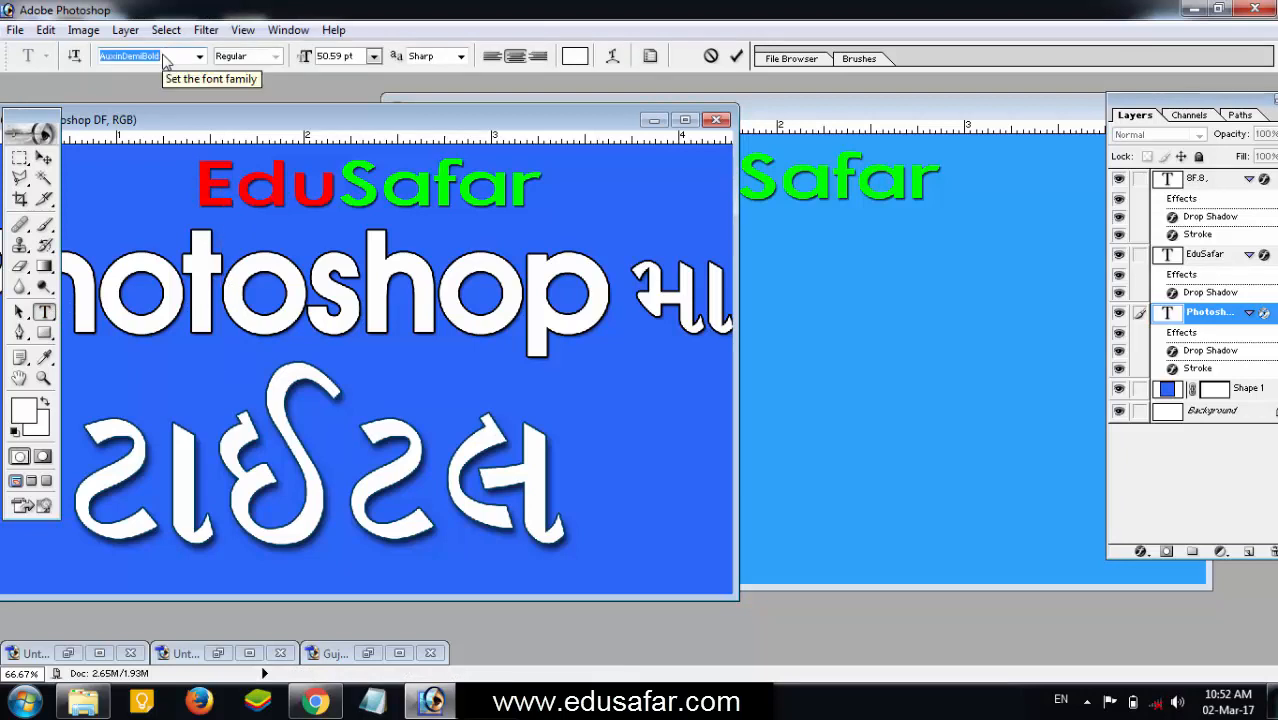
Add a text layer reading "Photoshop" in the AuxinDemiBold font near the left edge of Untitled-4, below the EduSafar title
{"action": "left_click", "coordinate": [921, 329]}
{"action": "left_click", "coordinate": [544, 301]}
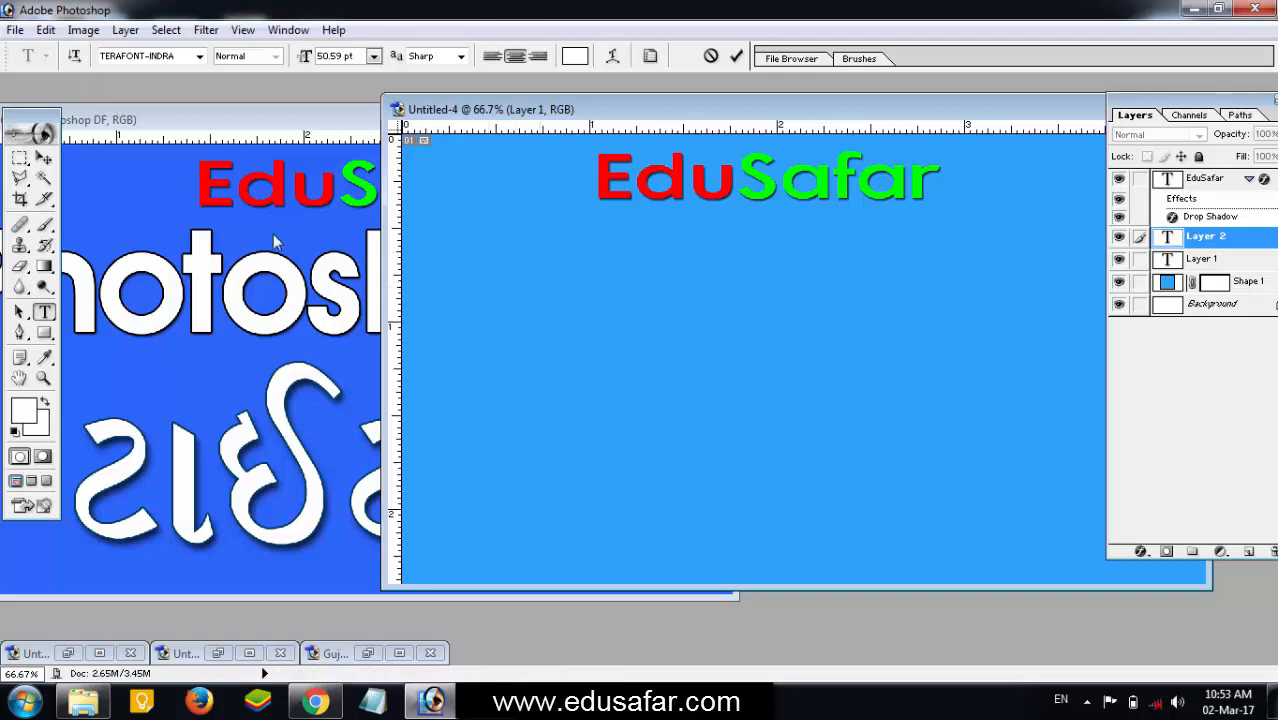
{"action": "left_click", "coordinate": [43, 158]}
{"action": "left_click", "coordinate": [43, 311]}
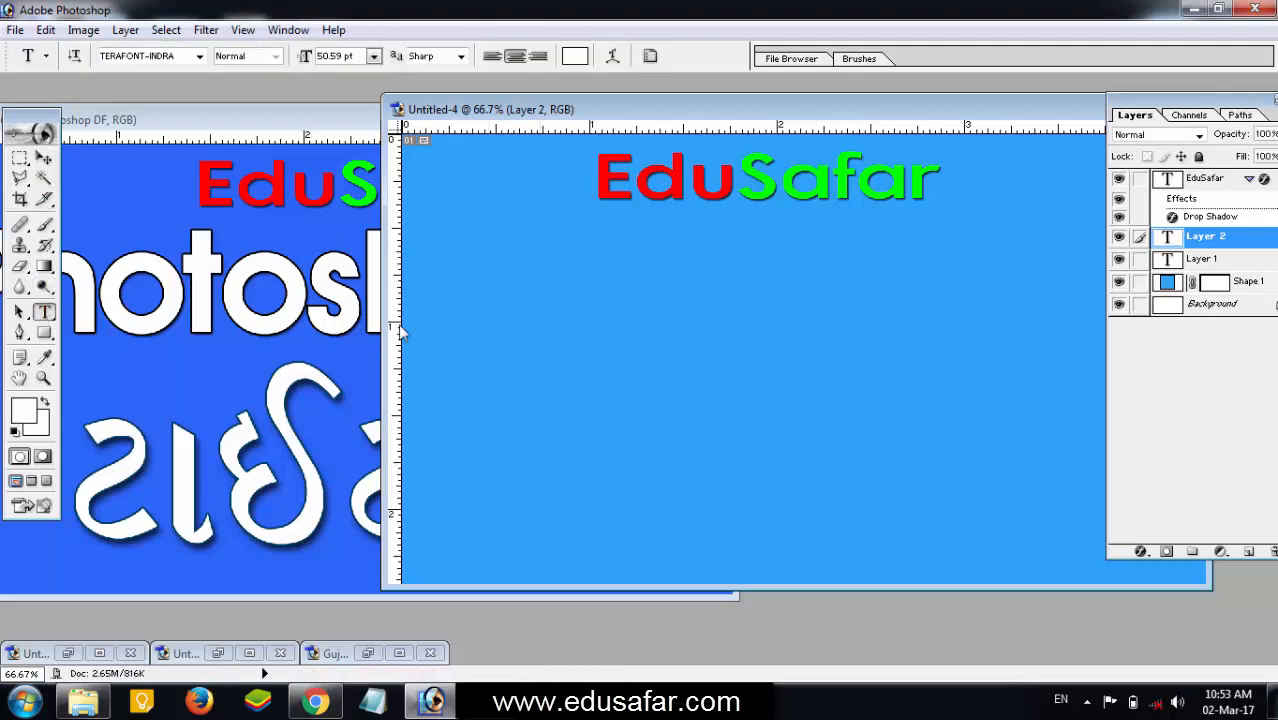
{"action": "left_click", "coordinate": [431, 321]}
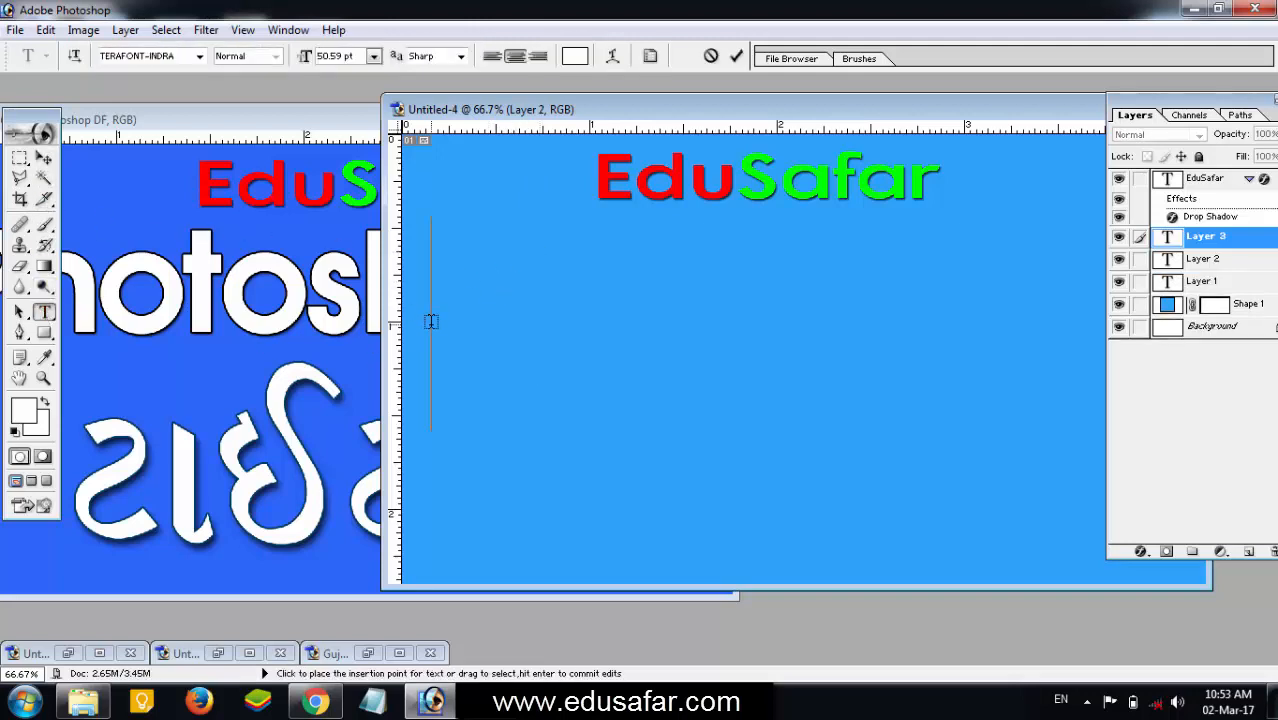
{"action": "left_click", "coordinate": [171, 57]}
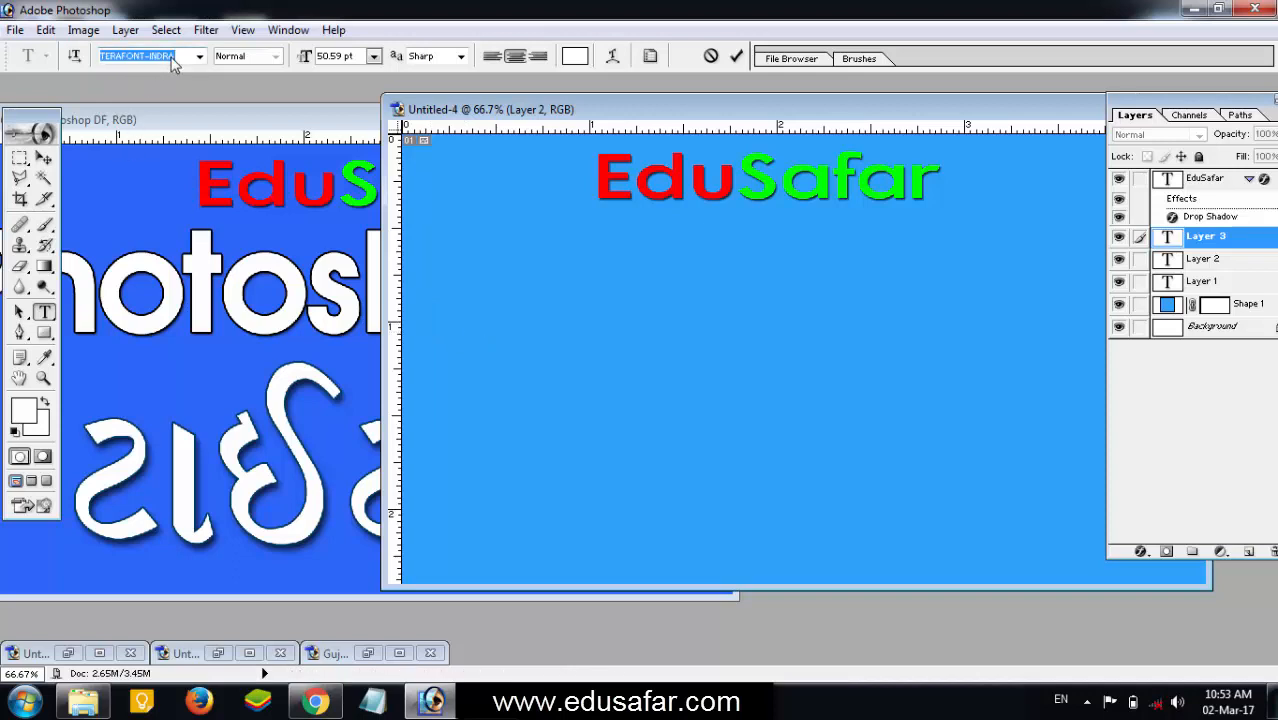
{"action": "key", "text": "ctrl+v"}
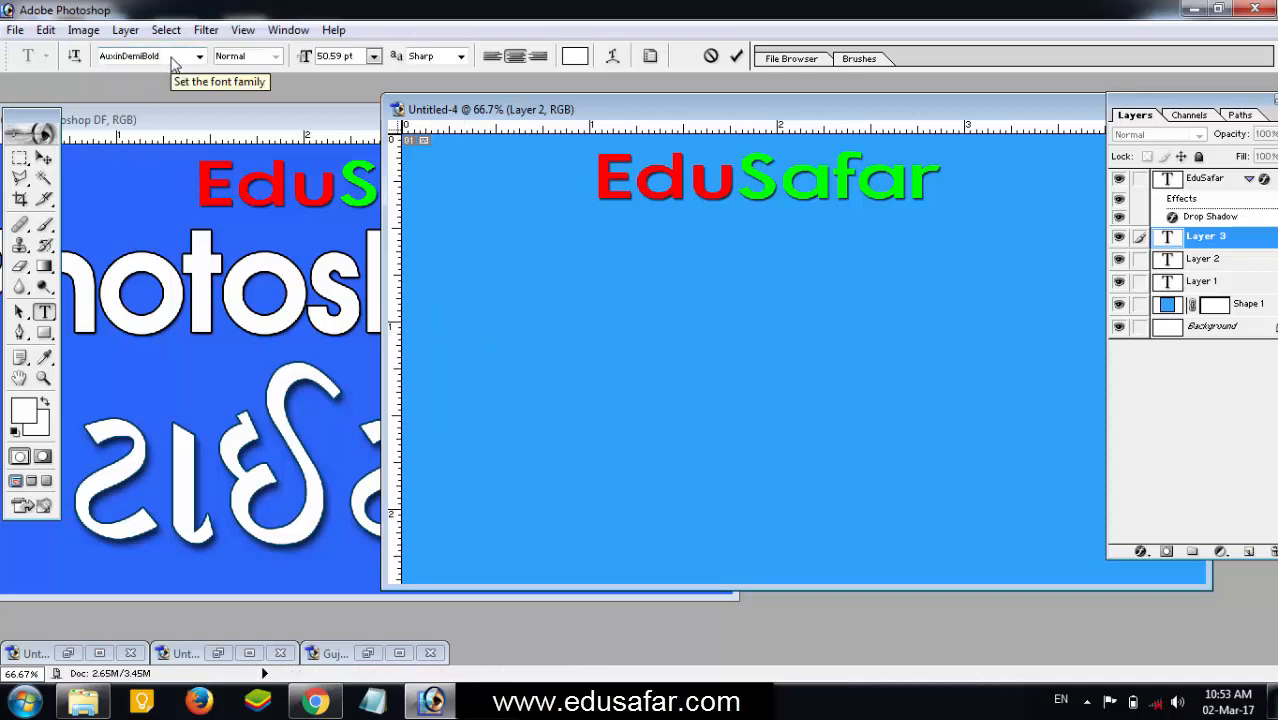
{"action": "key", "text": "Return"}
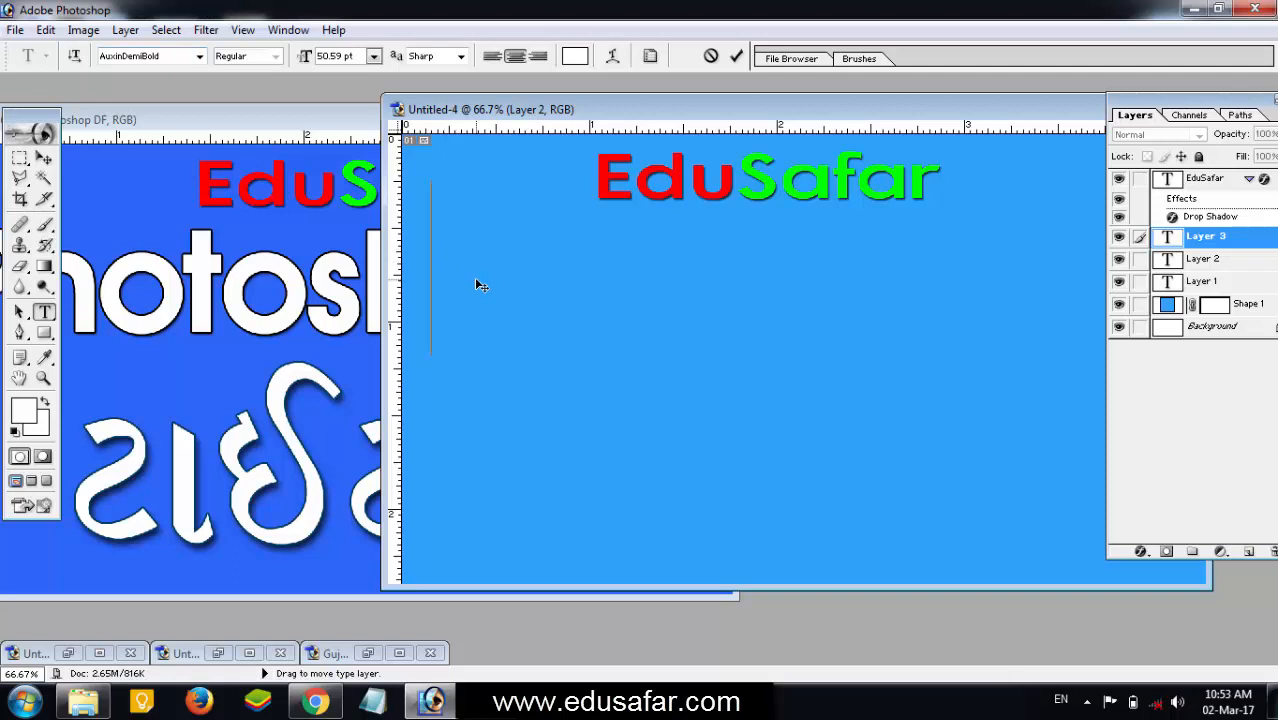
{"action": "type", "text": "P"}
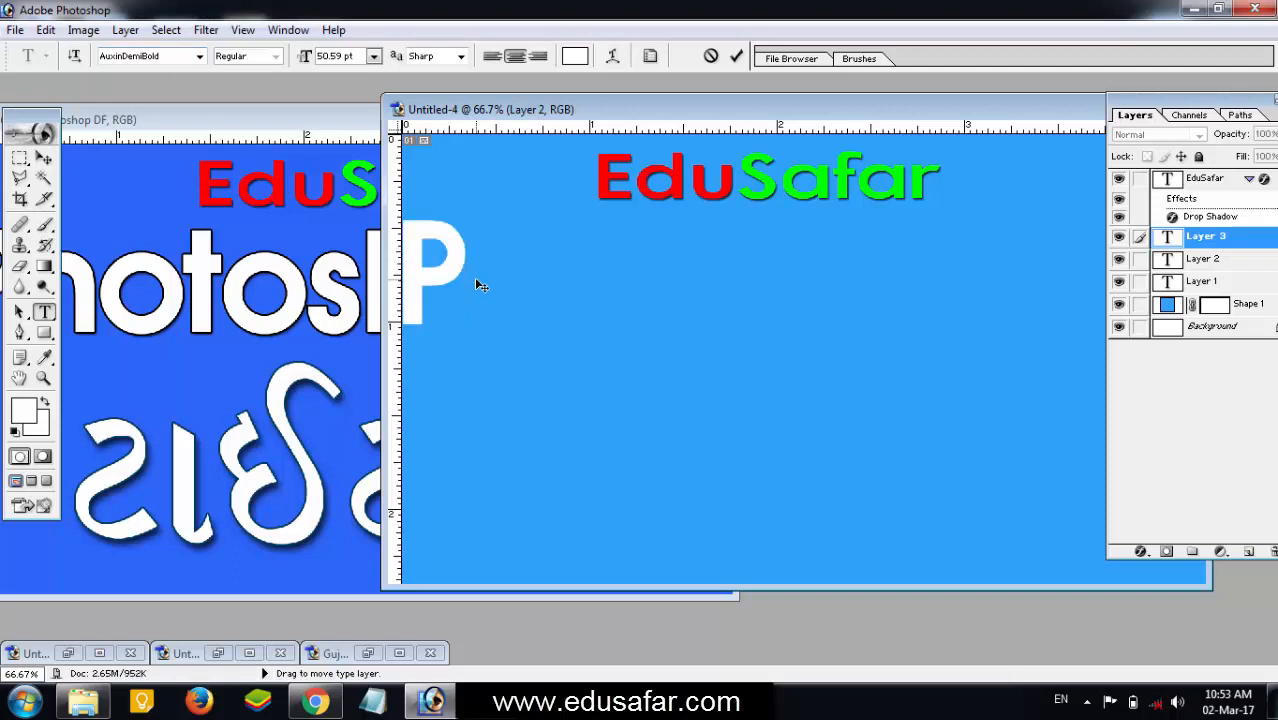
{"action": "type", "text": "hotoshop"}
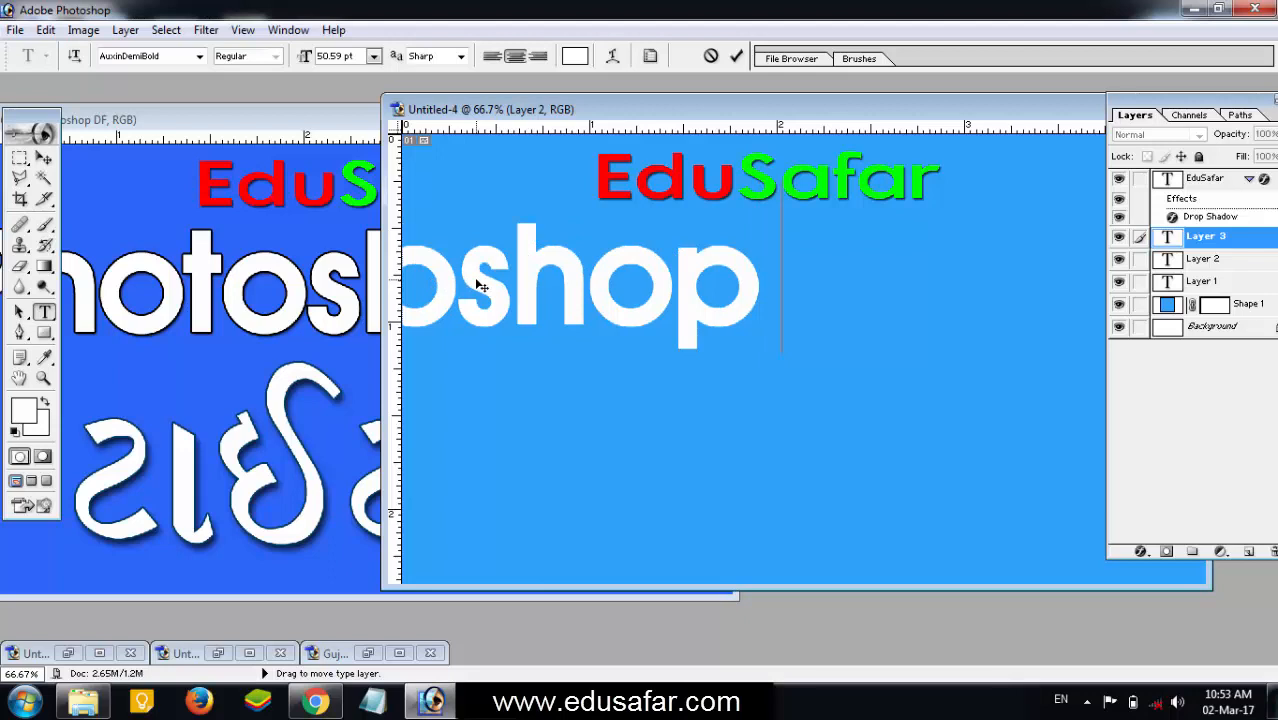
Add the Gujarati word "મા" after "Photoshop" in the same text line, using the TERAFONT-INDRA font
{"action": "type", "text": " df"}
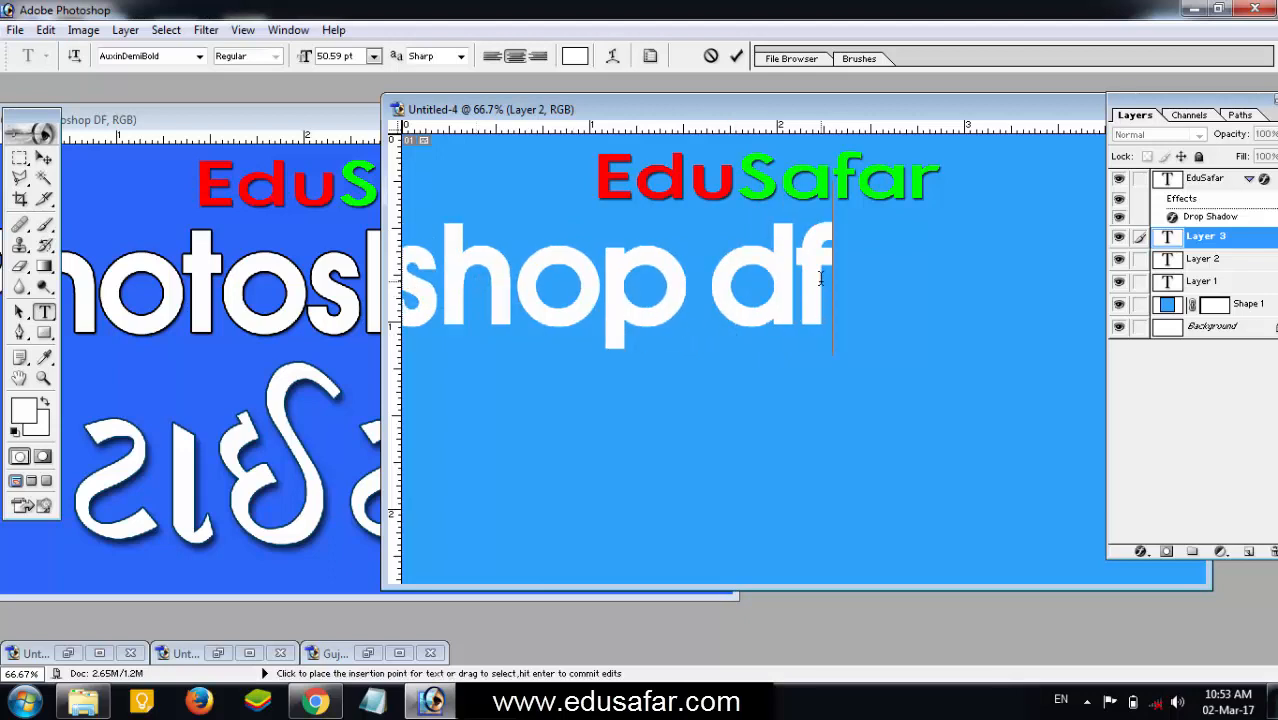
{"action": "left_click_drag", "start_coordinate": [820, 278], "coordinate": [705, 280]}
{"action": "left_click", "coordinate": [200, 57]}
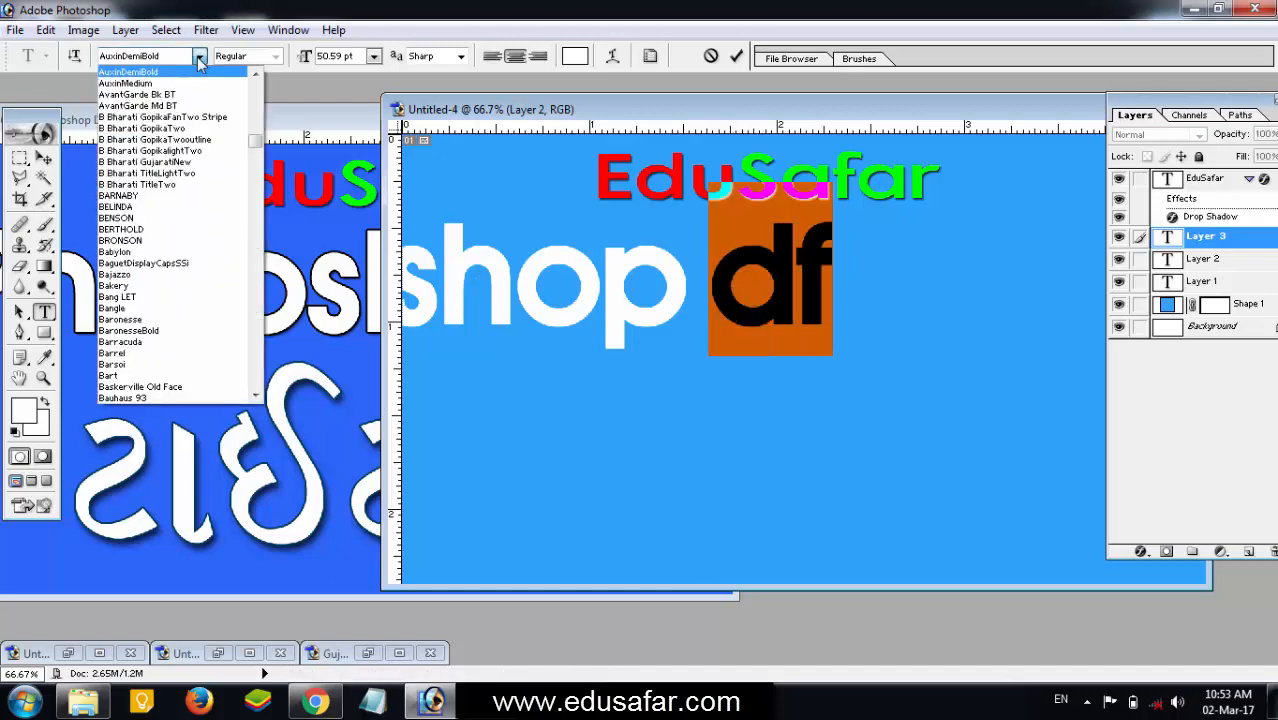
{"action": "left_click_drag", "start_coordinate": [255, 142], "coordinate": [237, 304]}
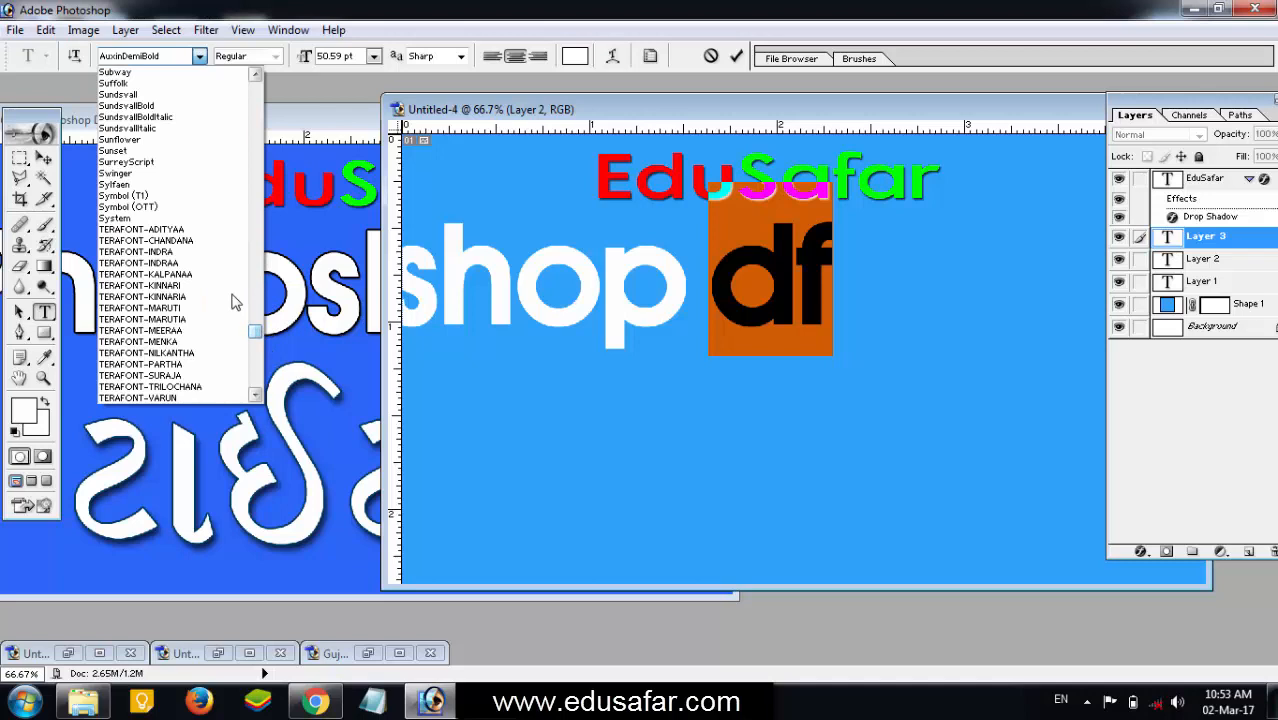
{"action": "left_click", "coordinate": [179, 259]}
{"action": "left_click", "coordinate": [808, 294]}
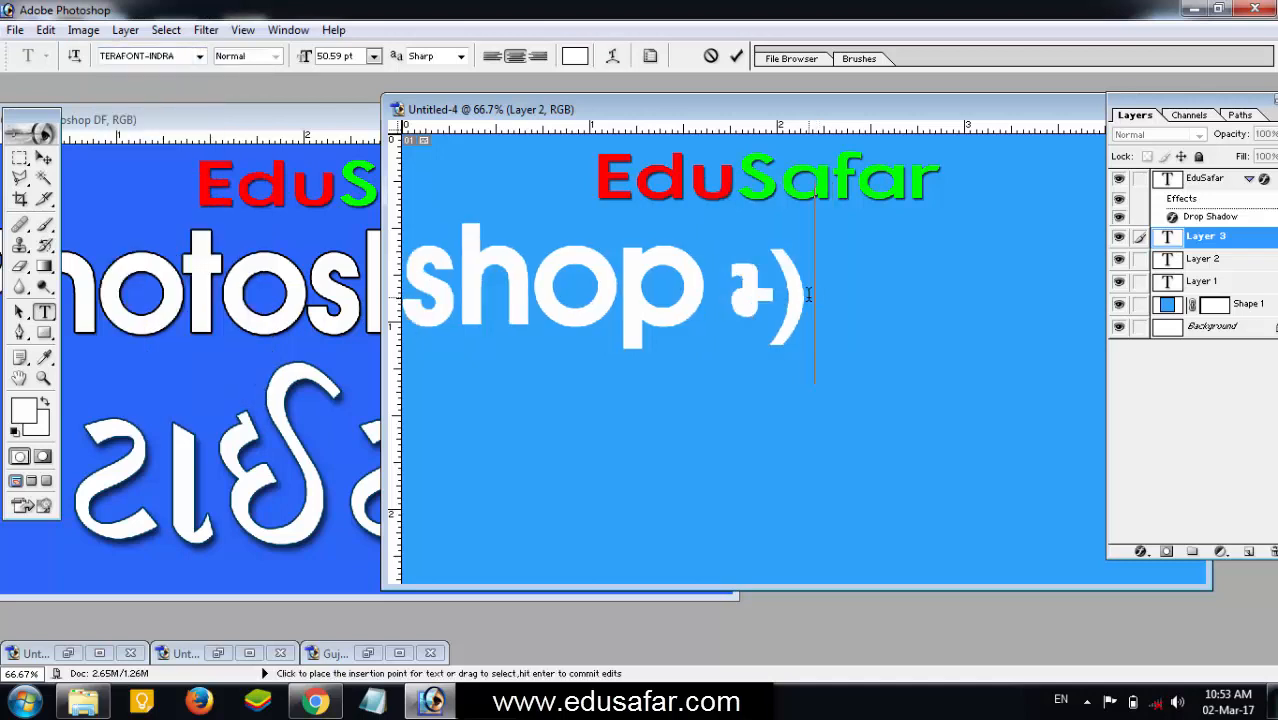
{"action": "key", "text": "BackSpace"}
{"action": "key", "text": "BackSpace"}
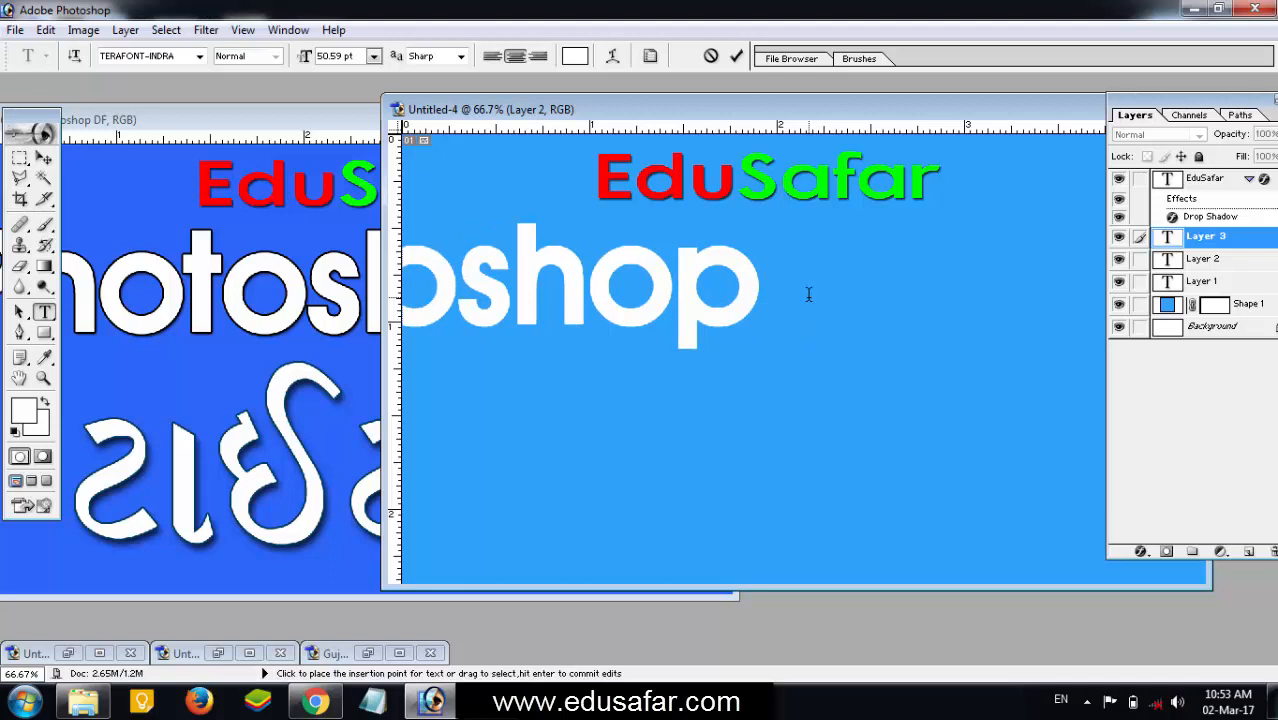
{"action": "type", "text": "મા"}
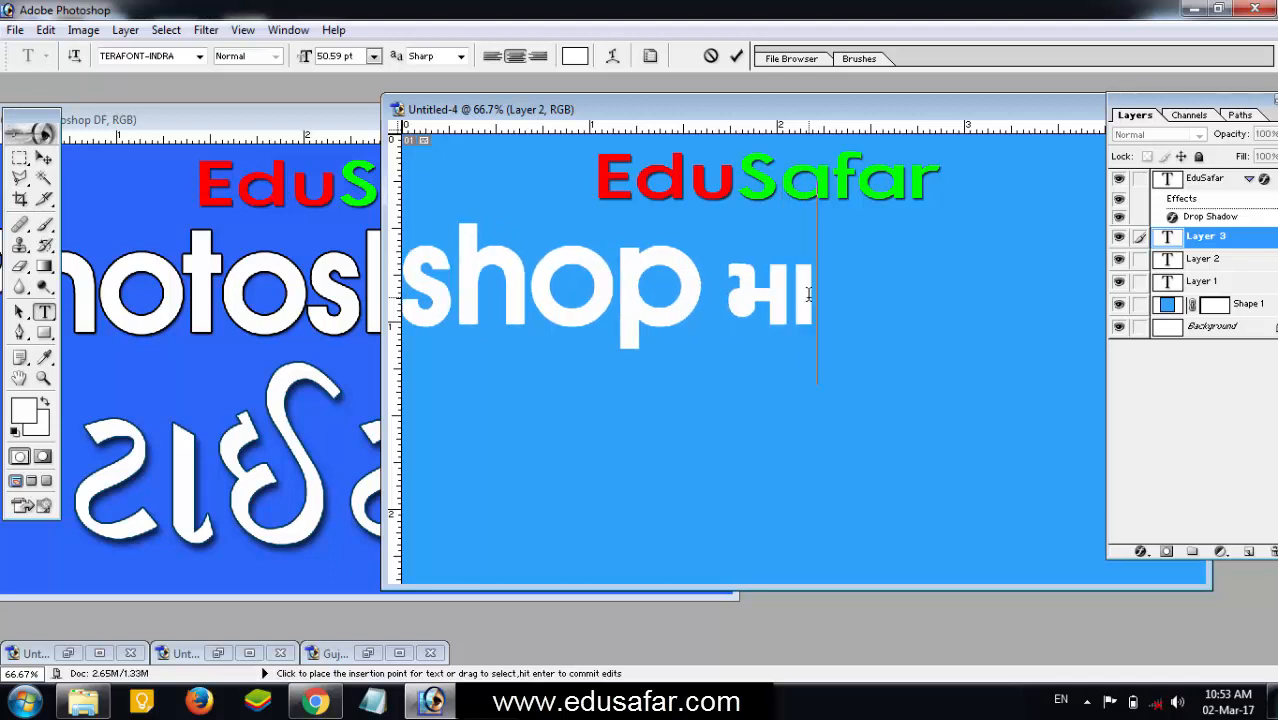
Move the "Photoshop મા" text right so the whole line fits below EduSafar, and shift the Untitled-4 window to the left
{"action": "left_click", "coordinate": [44, 158]}
{"action": "left_click_drag", "start_coordinate": [439, 325], "coordinate": [784, 335]}
{"action": "right_click", "coordinate": [537, 338]}
{"action": "left_click", "coordinate": [549, 345]}
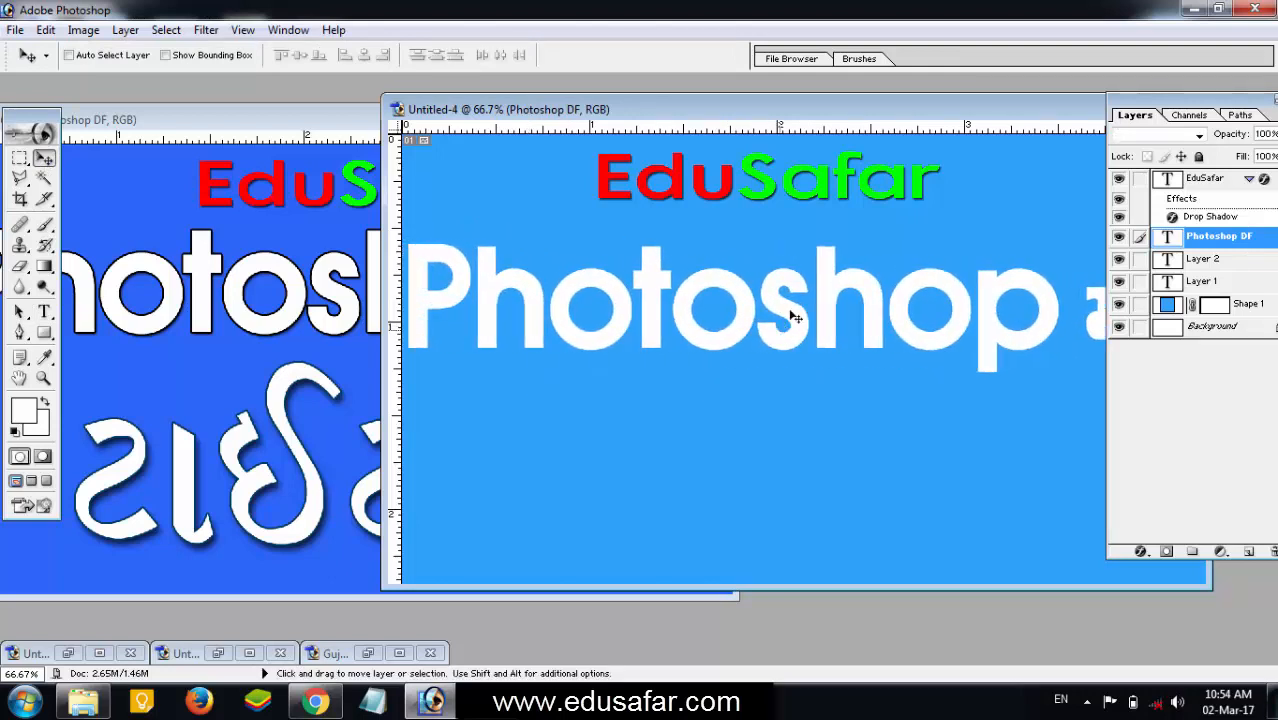
{"action": "left_click_drag", "start_coordinate": [715, 118], "coordinate": [555, 111]}
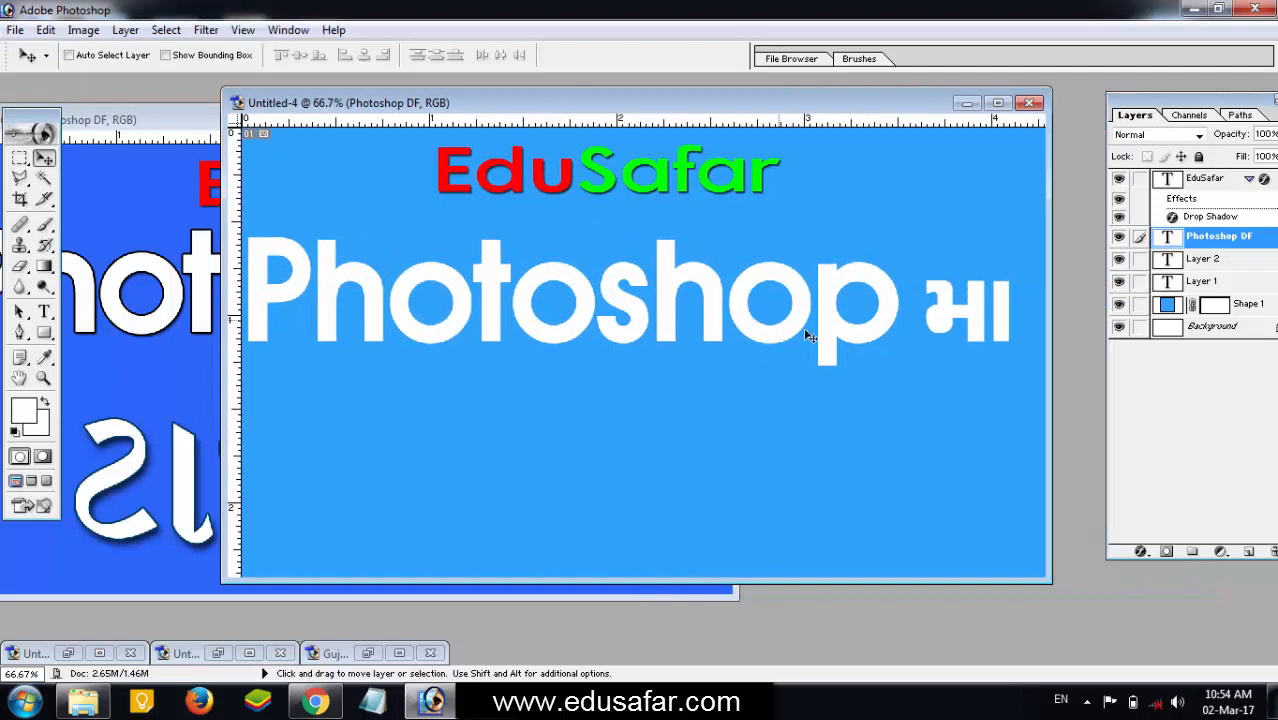
{"action": "right_click", "coordinate": [773, 337]}
{"action": "left_click", "coordinate": [776, 335]}
{"action": "left_click_drag", "start_coordinate": [776, 335], "coordinate": [778, 336]}
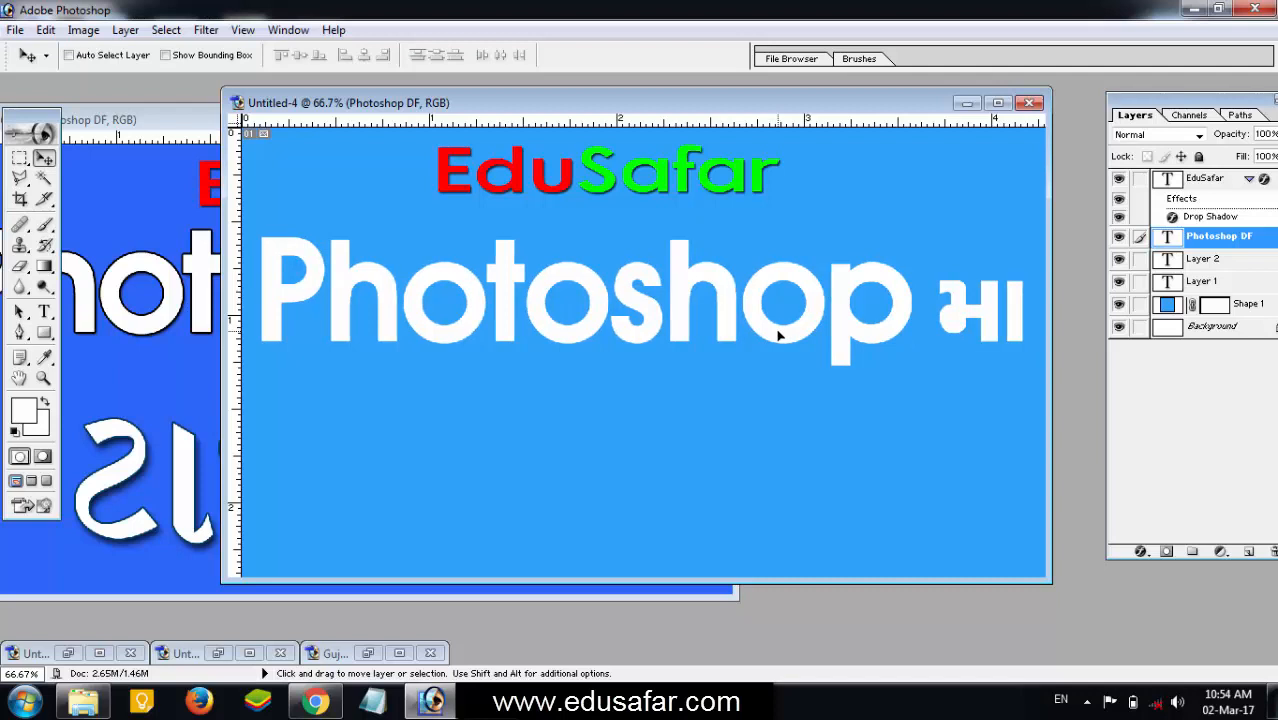
Scale the "Photoshop મા" text proportionally to about 101.6% and shift it slightly up and to the left
{"action": "key", "text": "ctrl+t"}
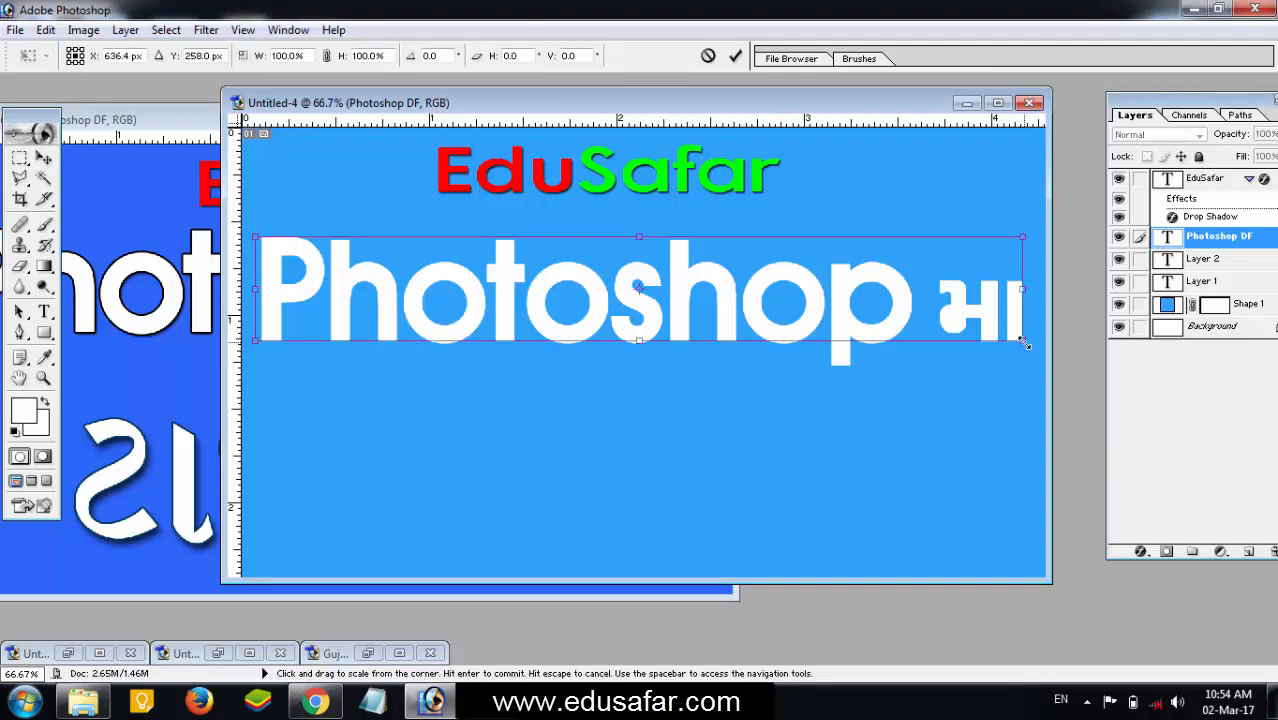
{"action": "left_click_drag", "start_coordinate": [1024, 342], "coordinate": [960, 451]}
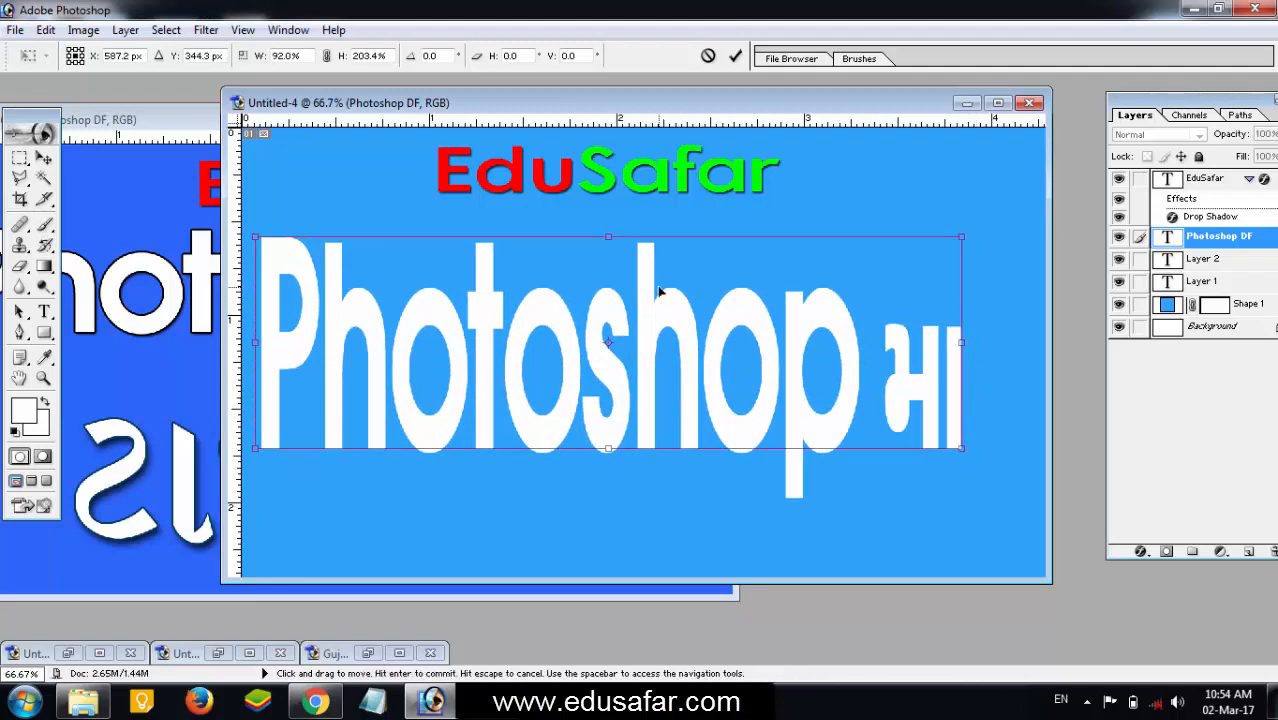
{"action": "key", "text": "ctrl+z"}
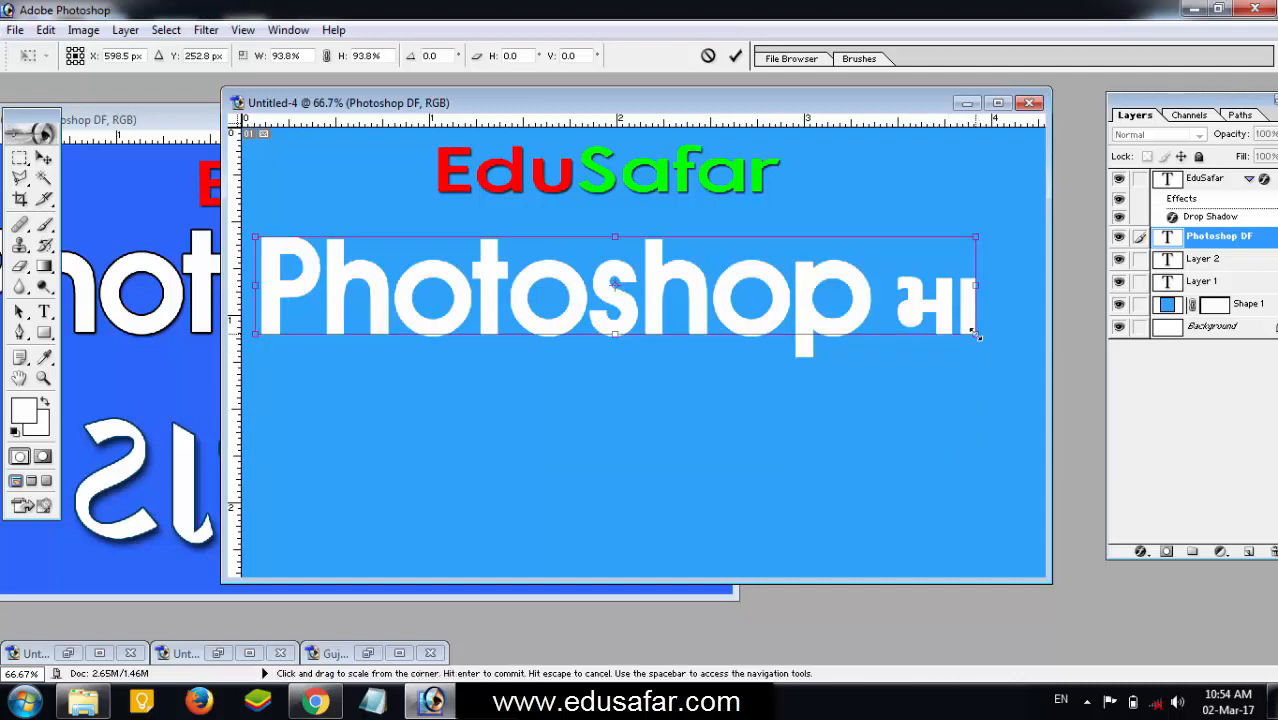
{"action": "left_click_drag", "start_coordinate": [975, 334], "coordinate": [1029, 391]}
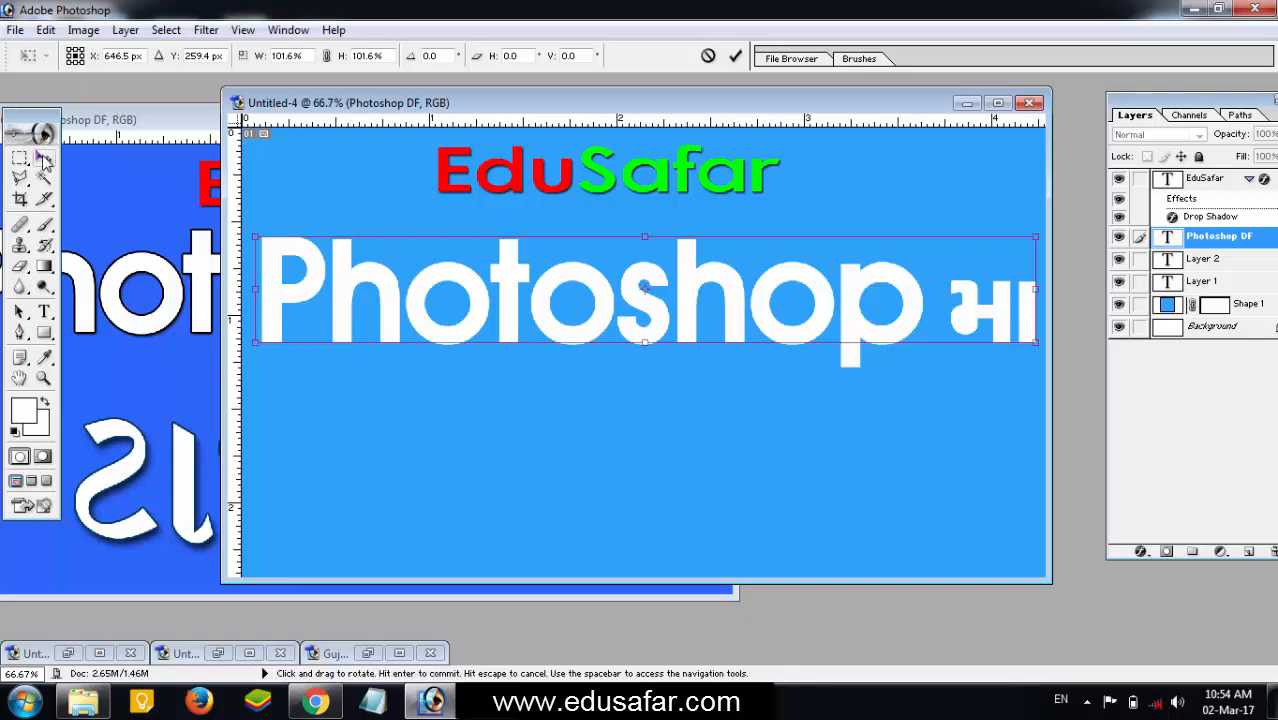
{"action": "key", "text": "Return"}
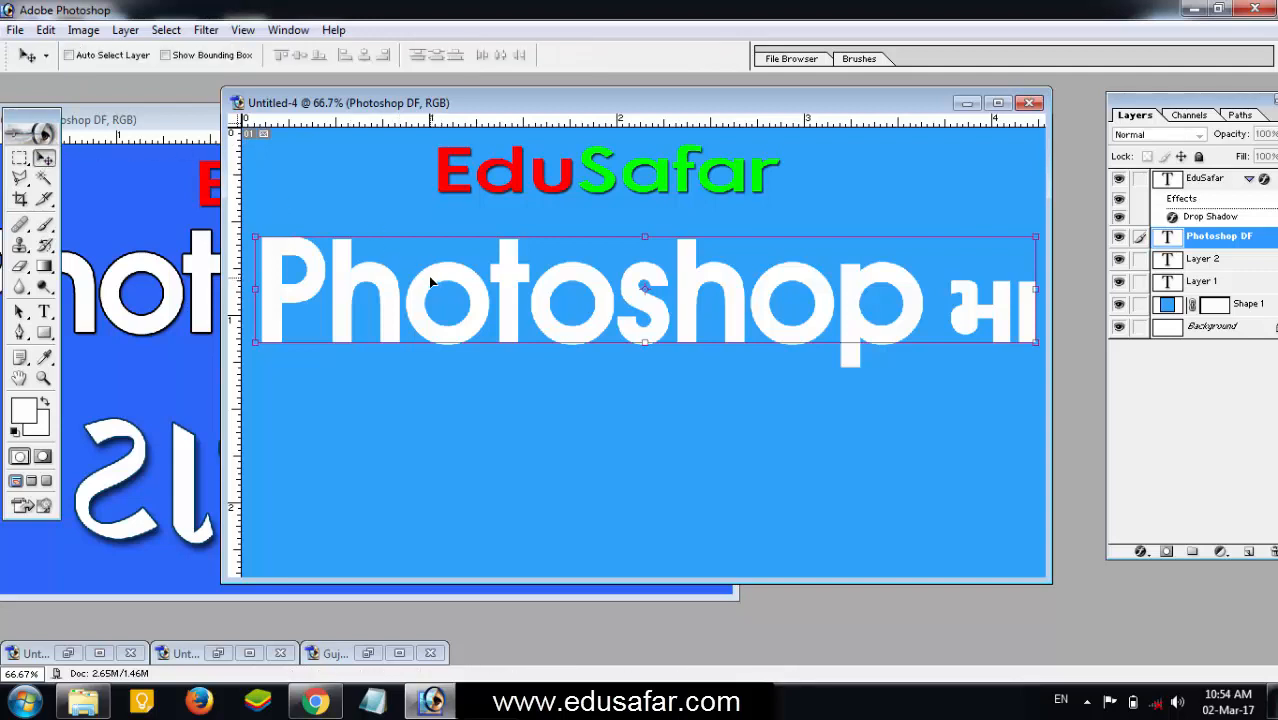
{"action": "left_click_drag", "start_coordinate": [431, 281], "coordinate": [428, 276]}
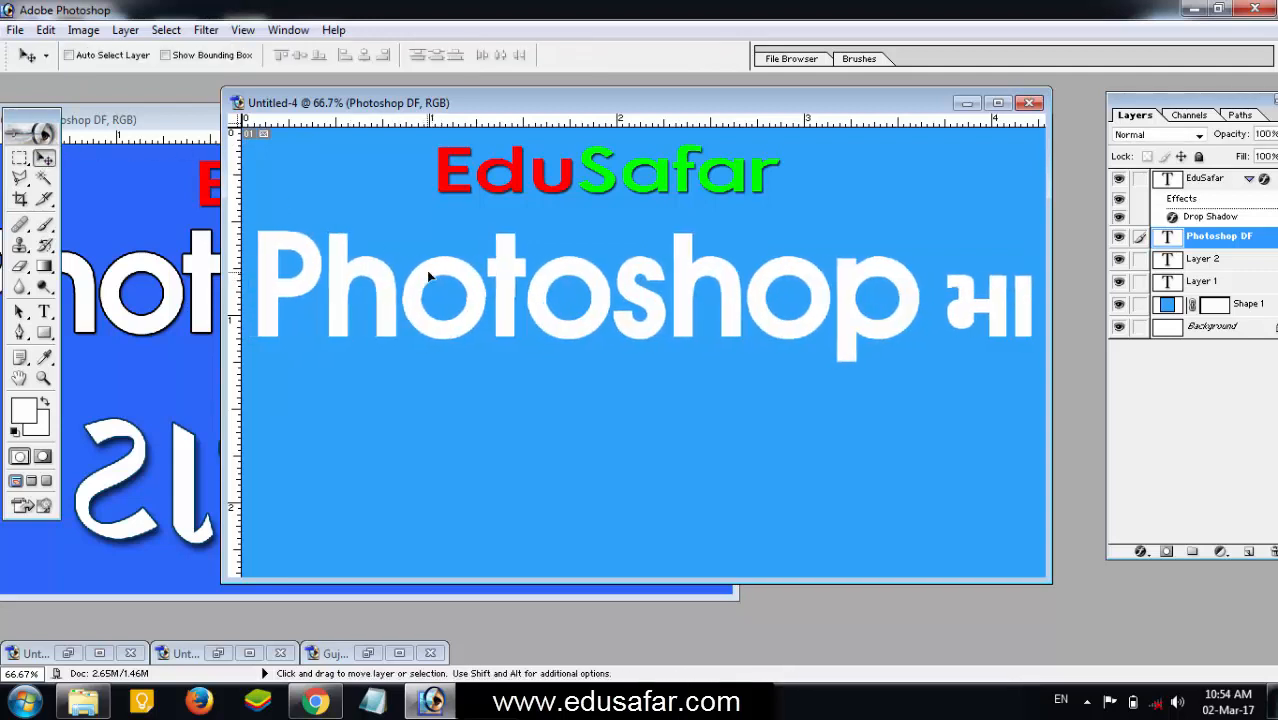
Minimise the Untitled-3 window and add a text layer reading "ટાઈટલ" in TERAFONT-INDRA below the Photoshop line in Untitled-4
{"action": "left_click", "coordinate": [174, 497]}
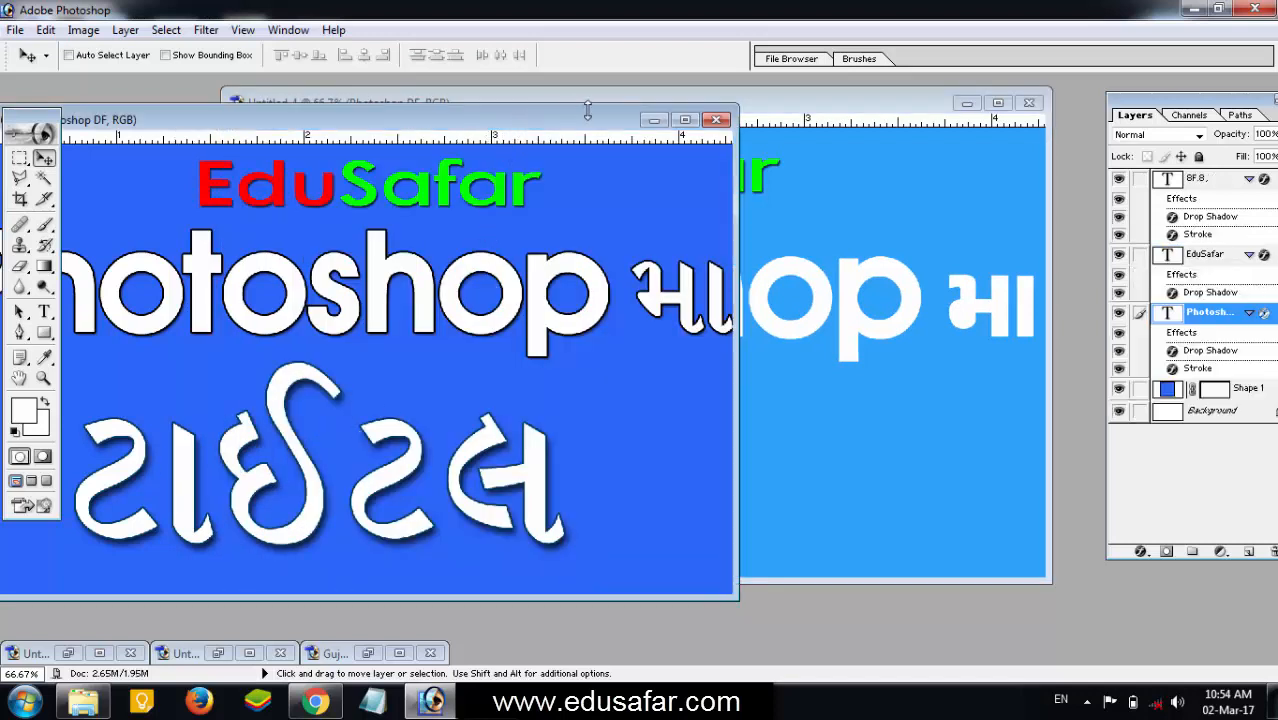
{"action": "left_click", "coordinate": [654, 120]}
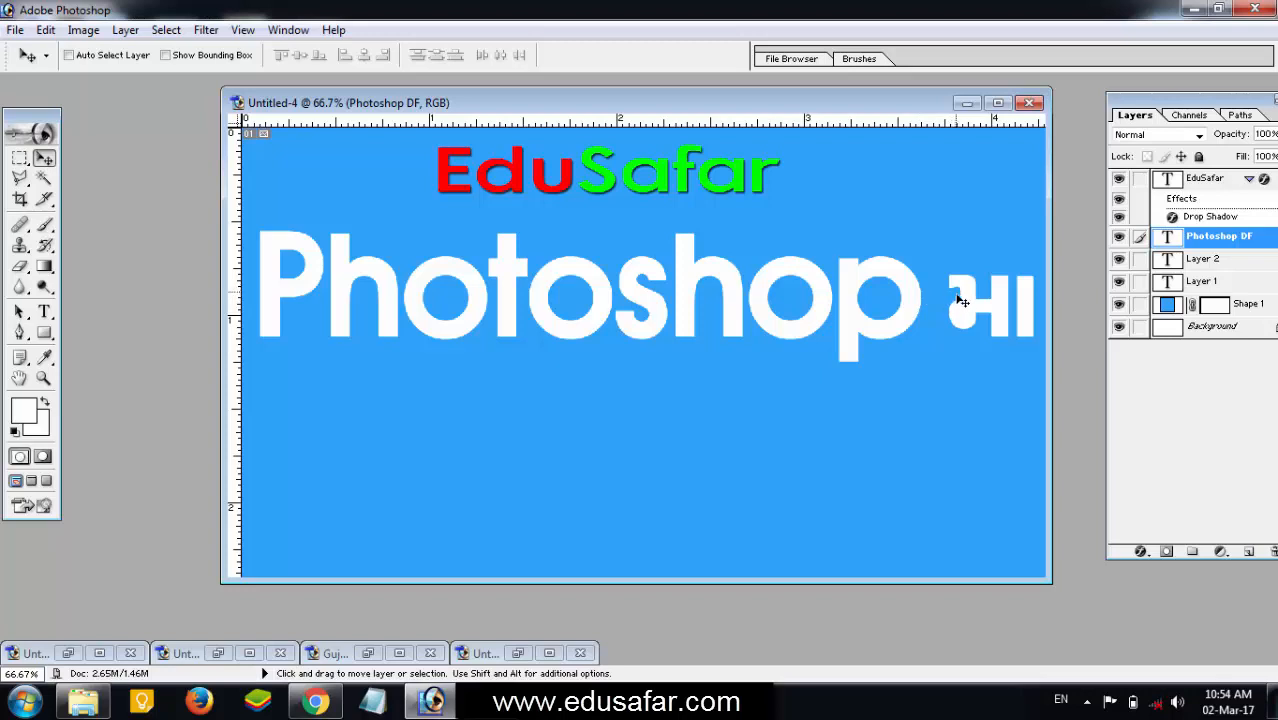
{"action": "left_click", "coordinate": [43, 312]}
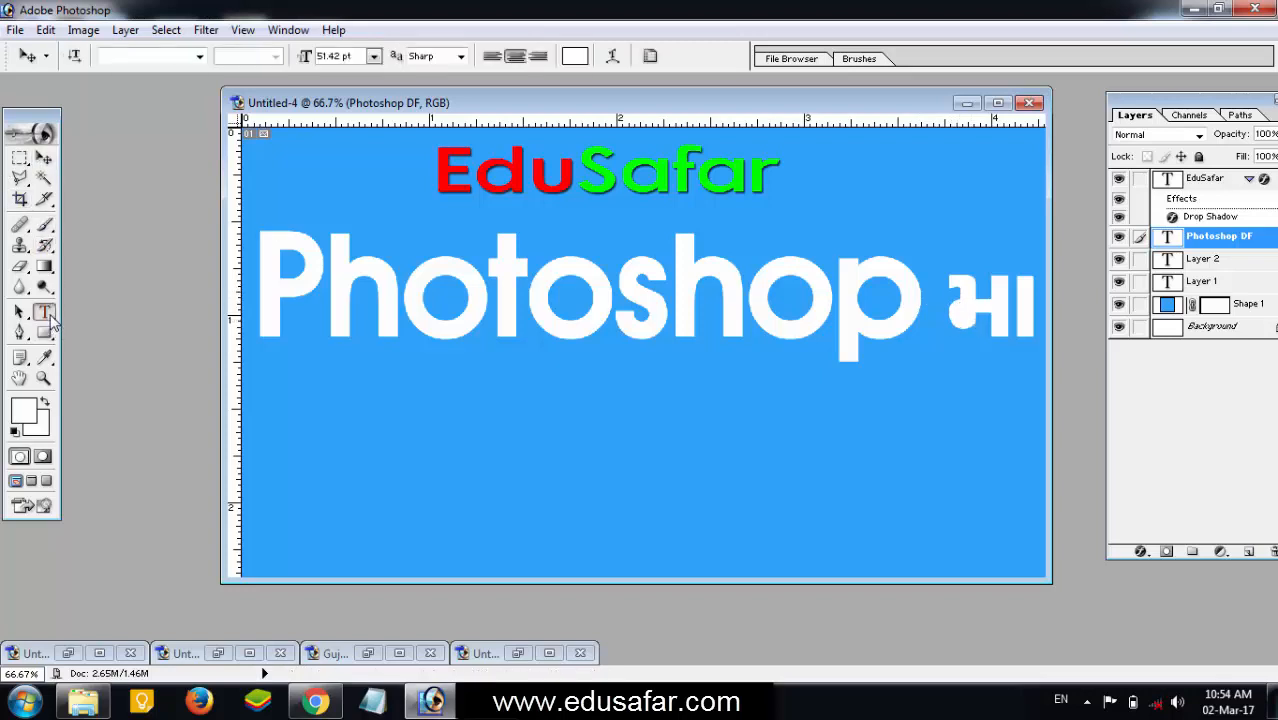
{"action": "left_click", "coordinate": [317, 481]}
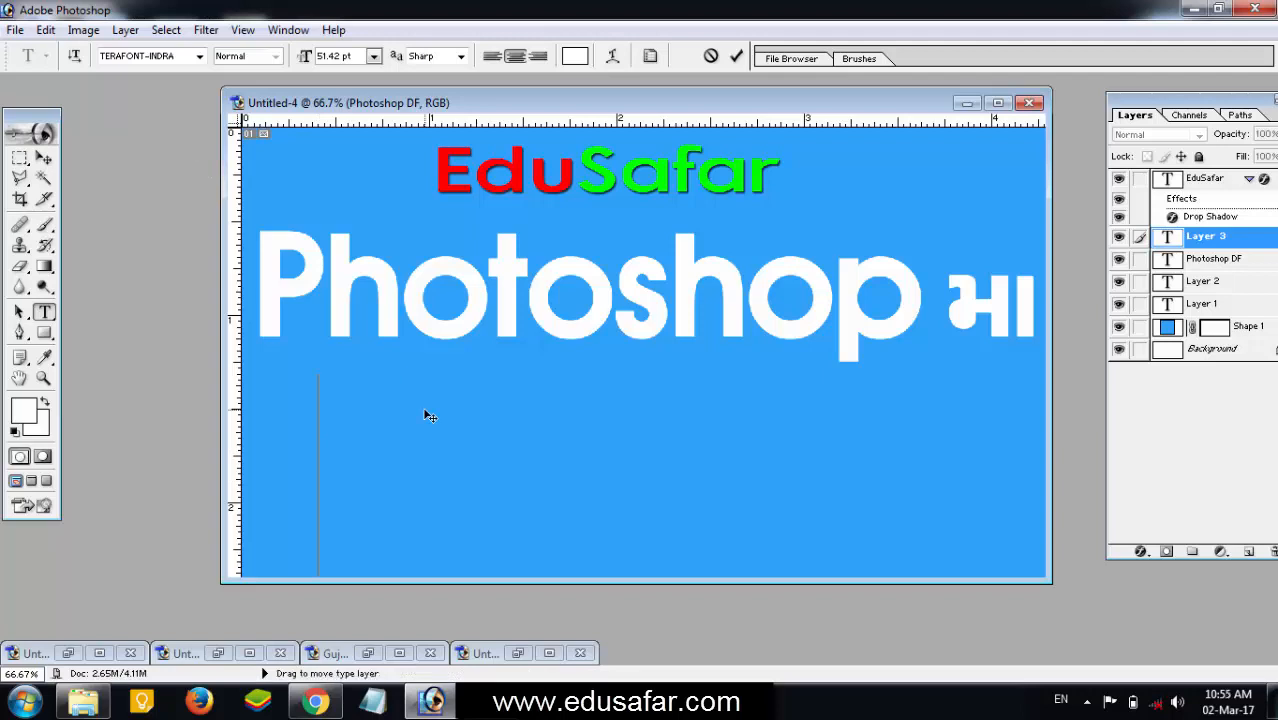
{"action": "type", "text": "ટ"}
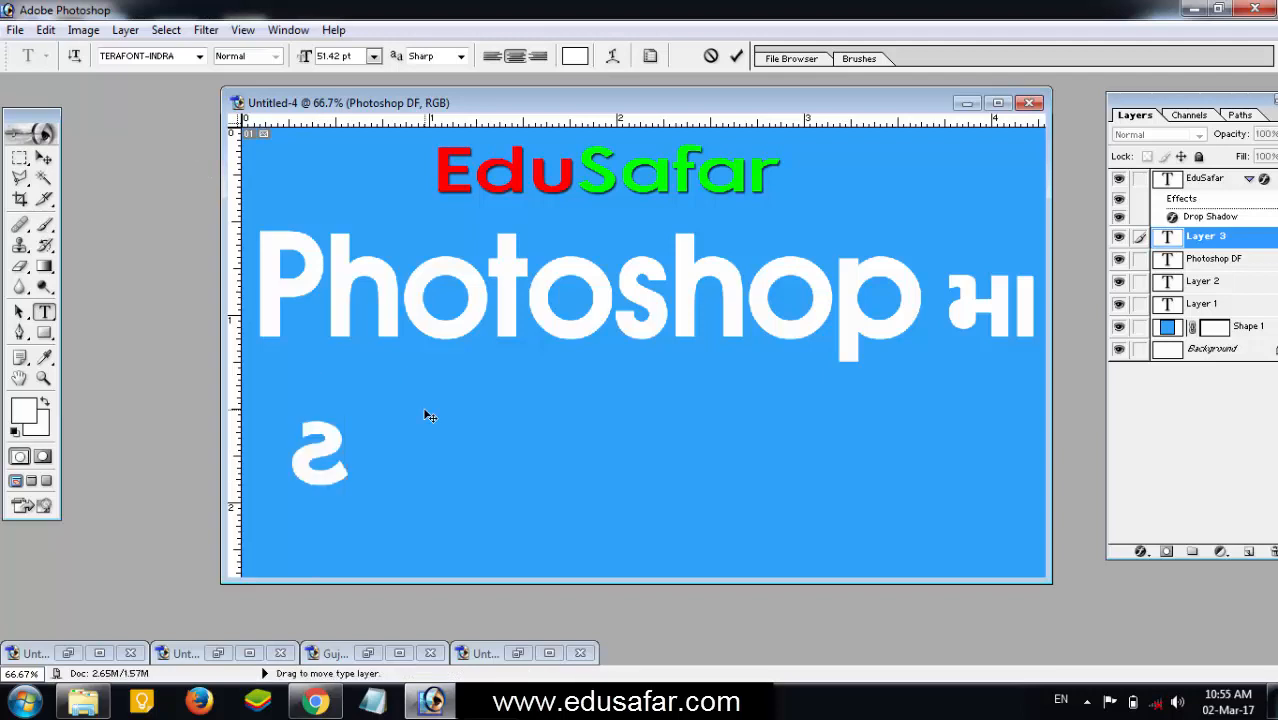
{"action": "type", "text": "ાઈટલ"}
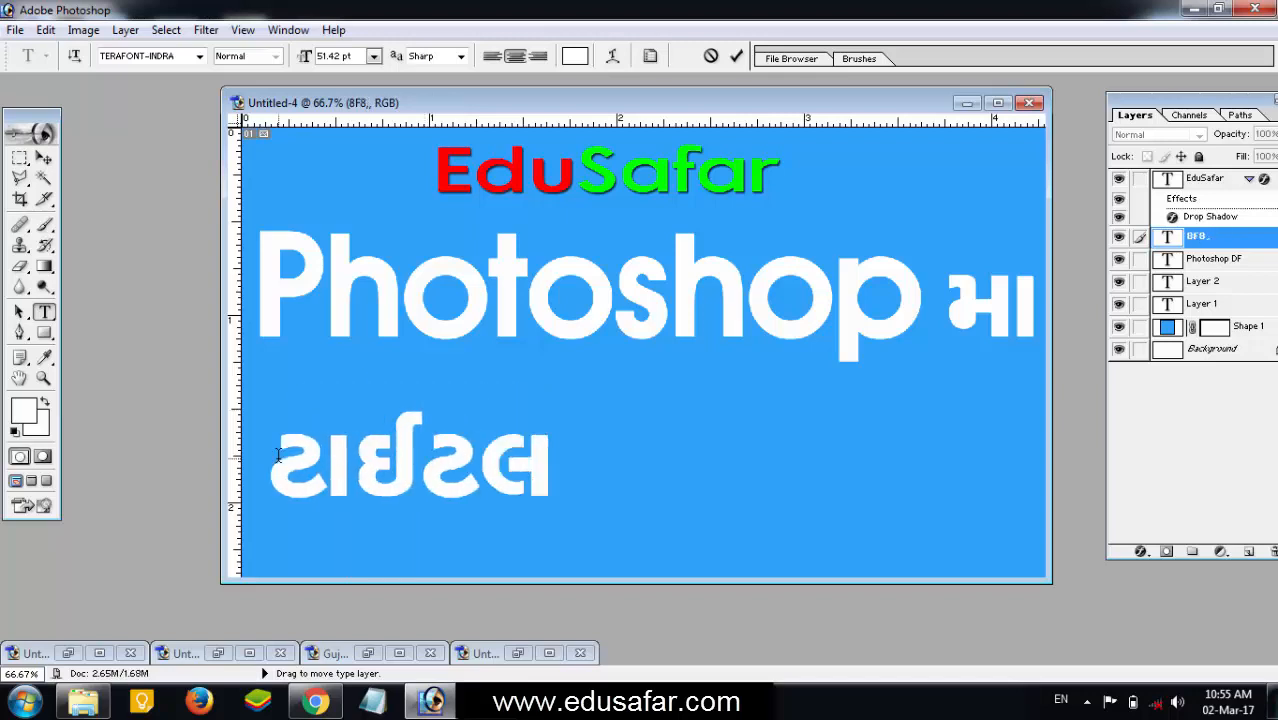
Move the "ટાઈટલ" text right and slightly up so it sits centred below the Photoshop line
{"action": "left_click", "coordinate": [43, 157]}
{"action": "right_click", "coordinate": [398, 494]}
{"action": "left_click", "coordinate": [434, 502]}
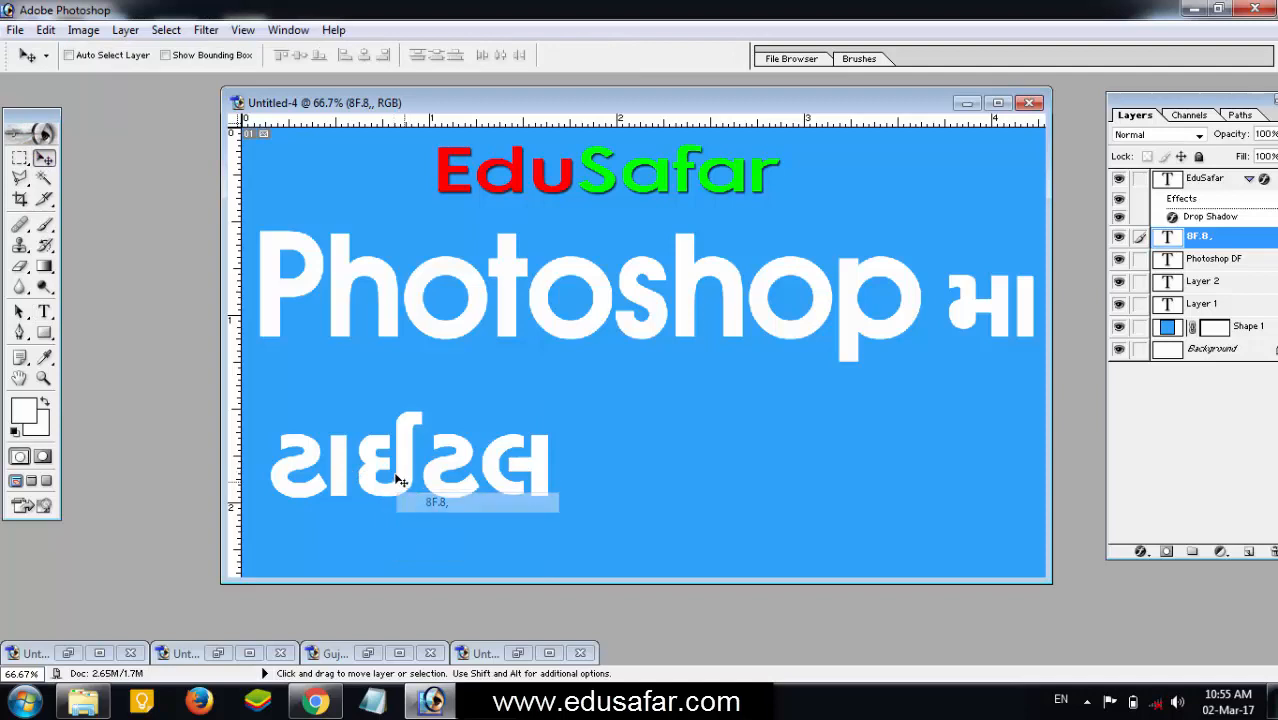
{"action": "left_click_drag", "start_coordinate": [400, 477], "coordinate": [625, 458]}
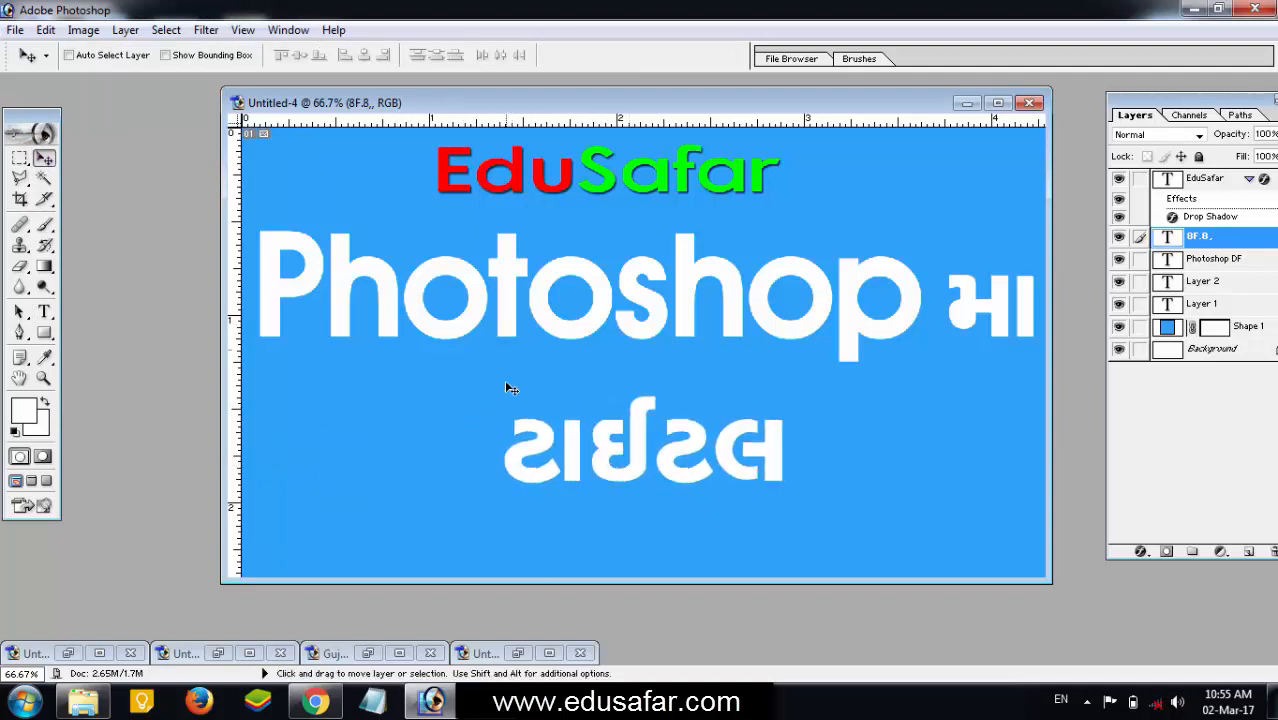
Shift the "ટાઈટલ" text left and scale it proportionally to about 205.7% so it fills the space below the Photoshop line
{"action": "right_click", "coordinate": [571, 333]}
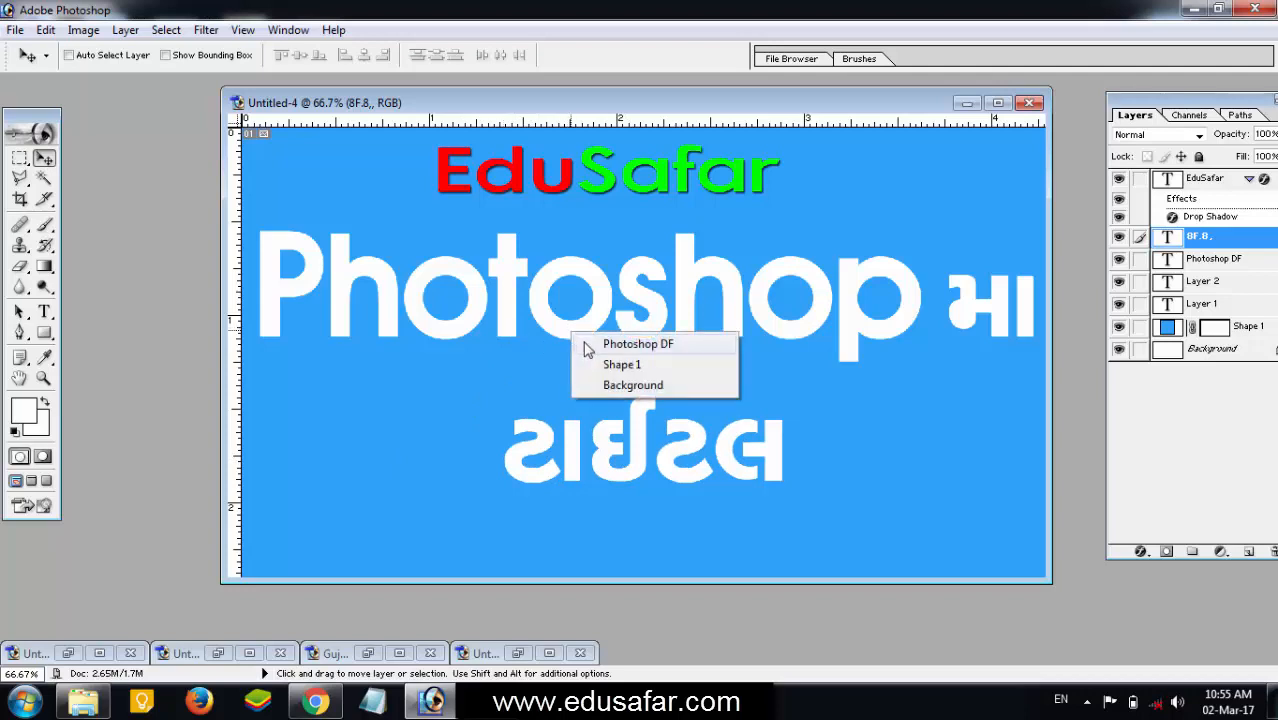
{"action": "right_click", "coordinate": [568, 452]}
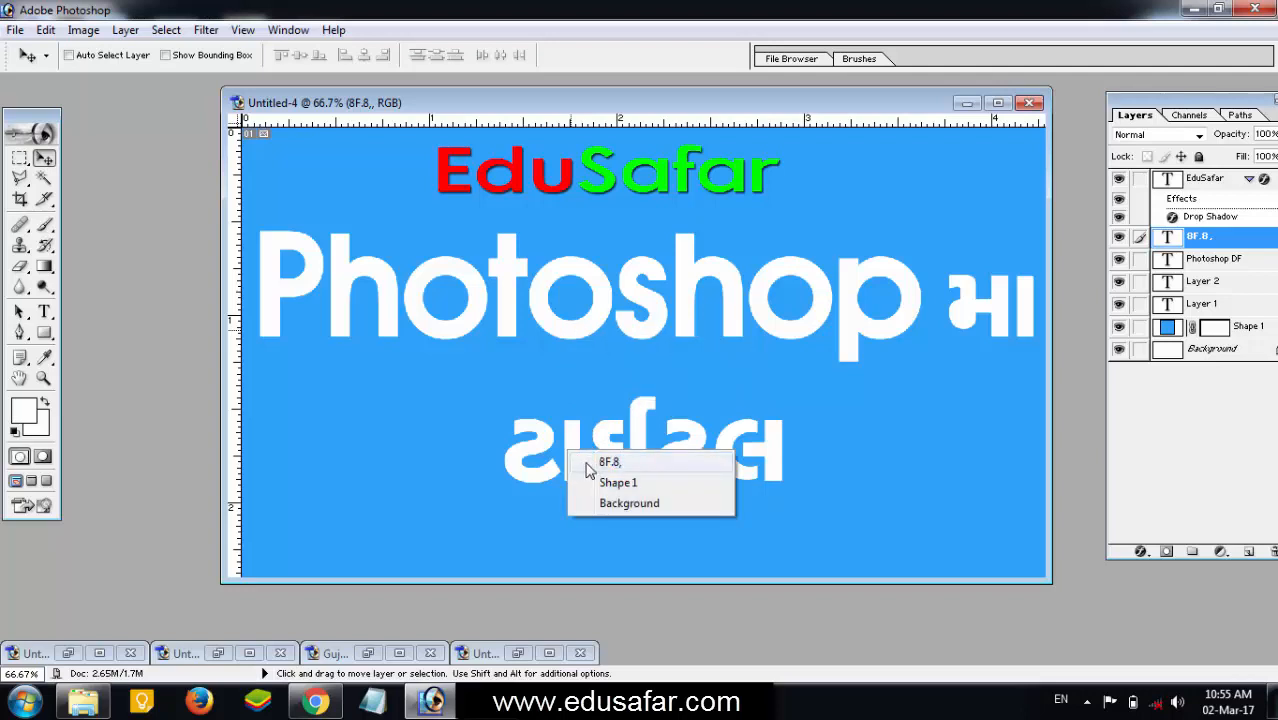
{"action": "left_click", "coordinate": [588, 470]}
{"action": "left_click_drag", "start_coordinate": [586, 465], "coordinate": [548, 465]}
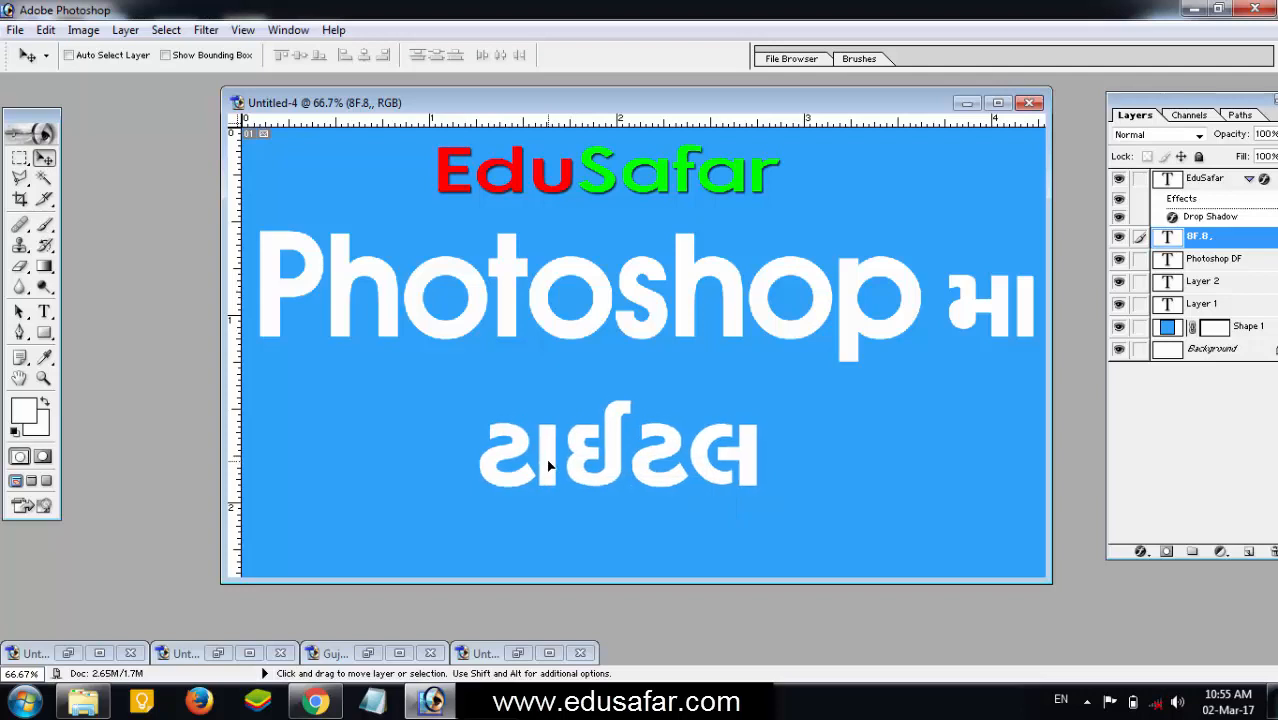
{"action": "key", "text": "ctrl+t"}
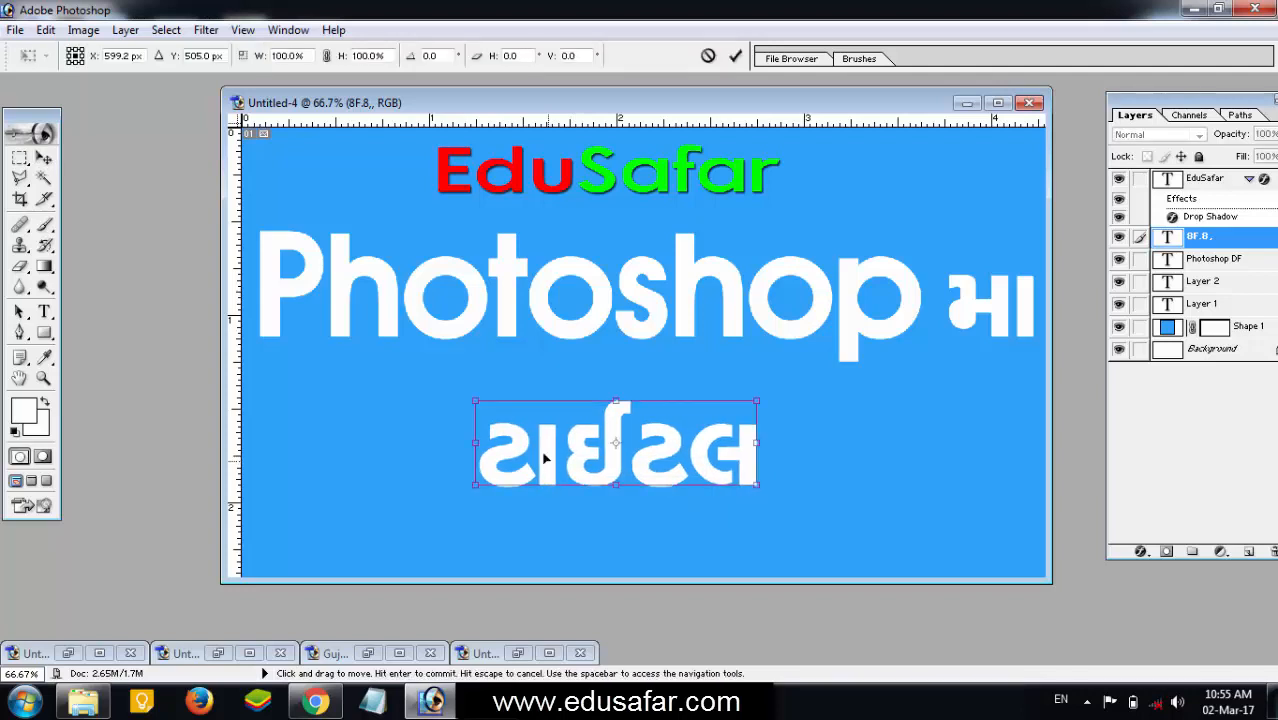
{"action": "left_click_drag", "start_coordinate": [478, 401], "coordinate": [341, 360]}
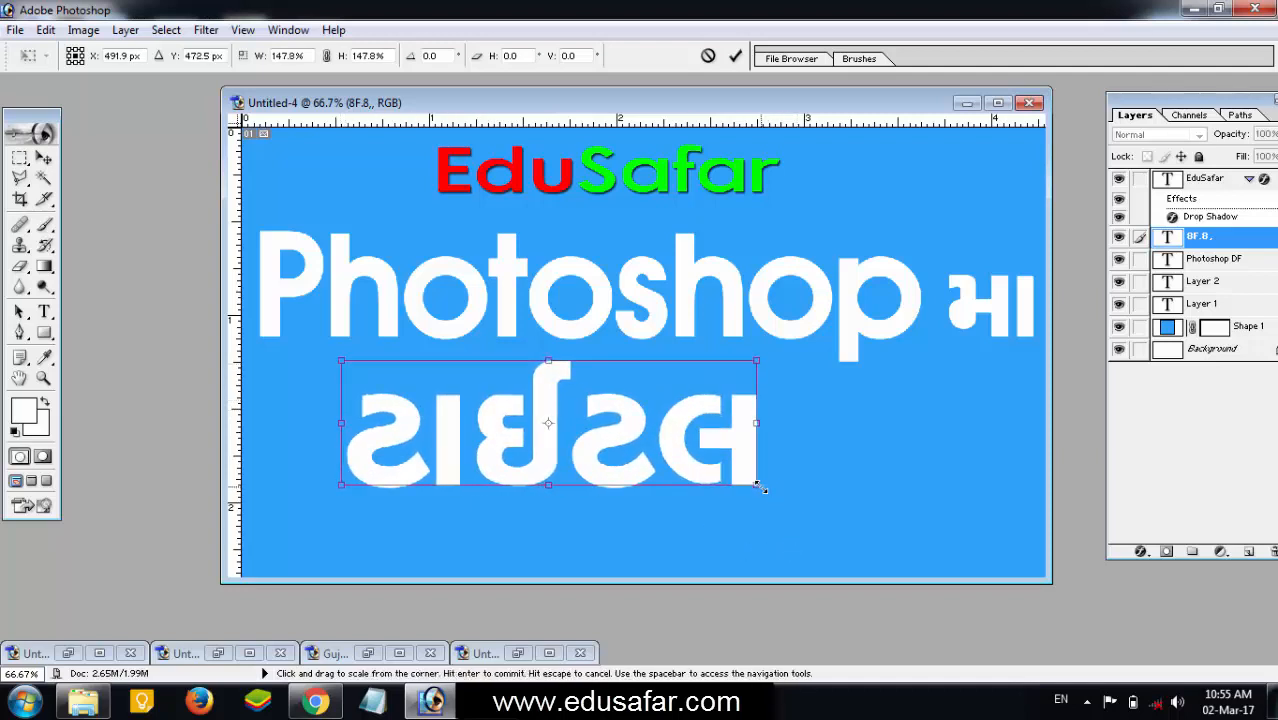
{"action": "left_click_drag", "start_coordinate": [759, 488], "coordinate": [918, 547]}
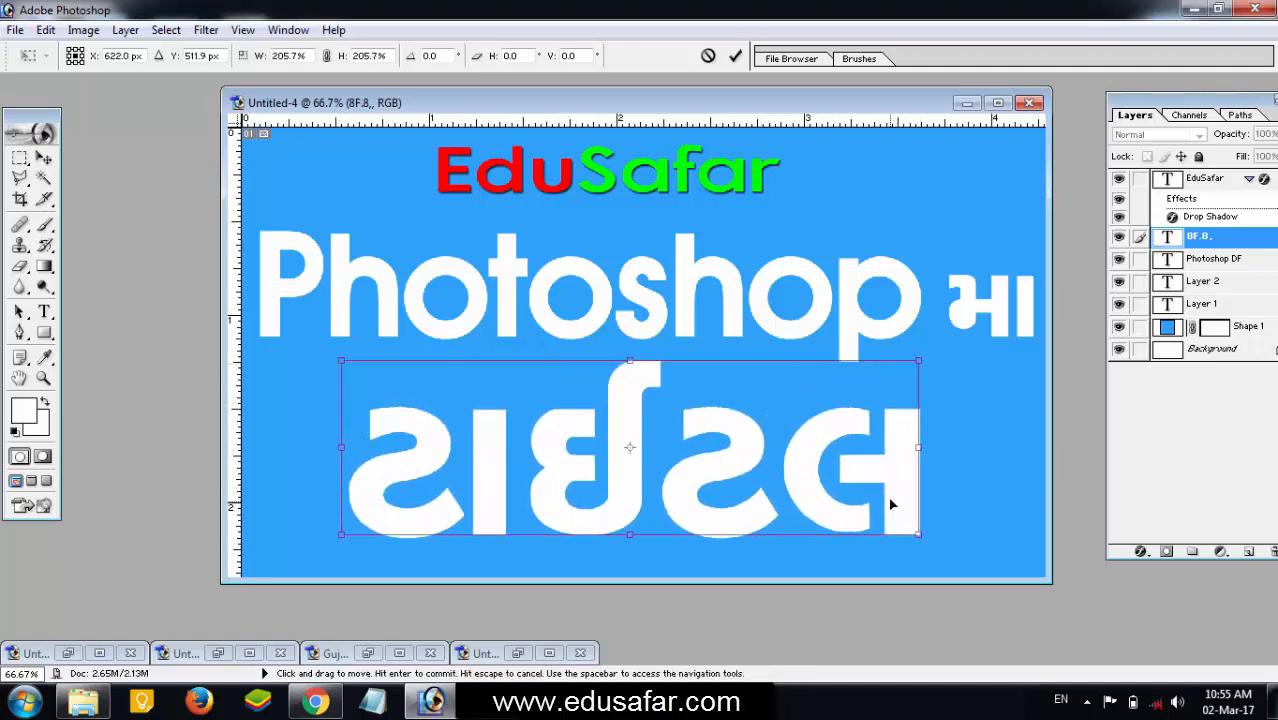
{"action": "key", "text": "Return"}
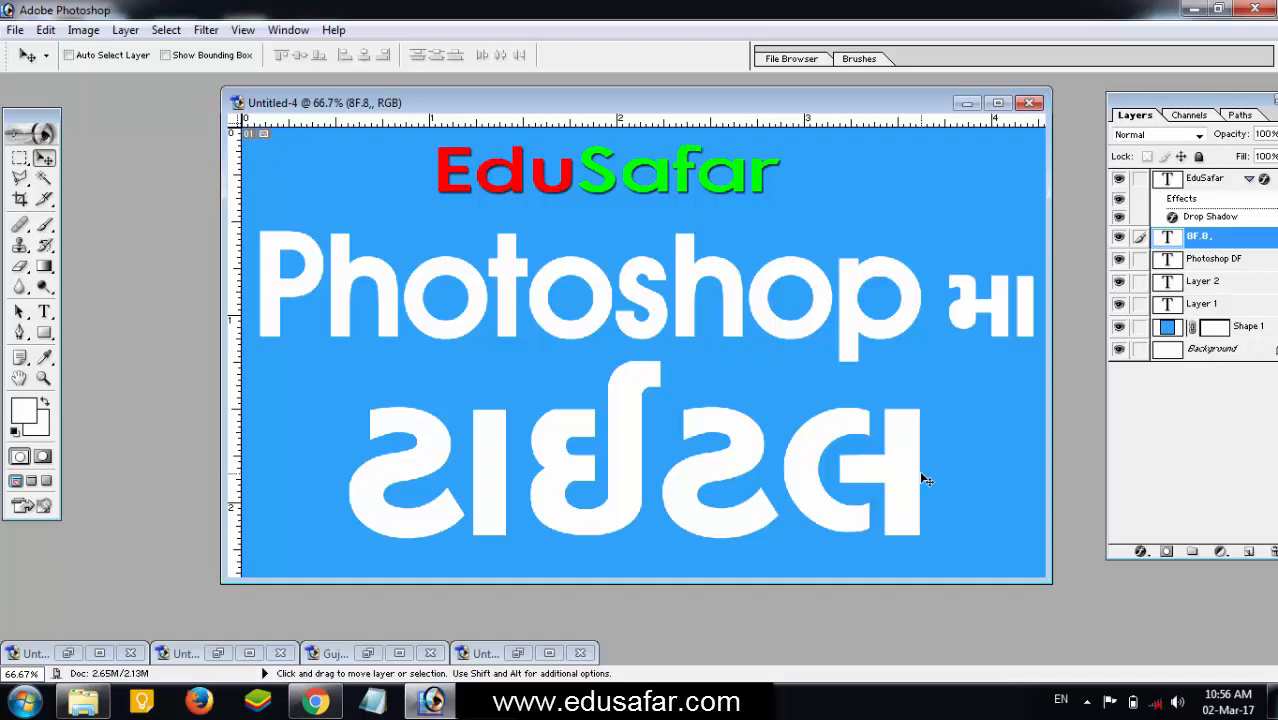
Add a drop shadow to the "ટાઈટલ" text with distance 4 px, spread 24% and size 29 px
{"action": "left_click", "coordinate": [126, 32]}
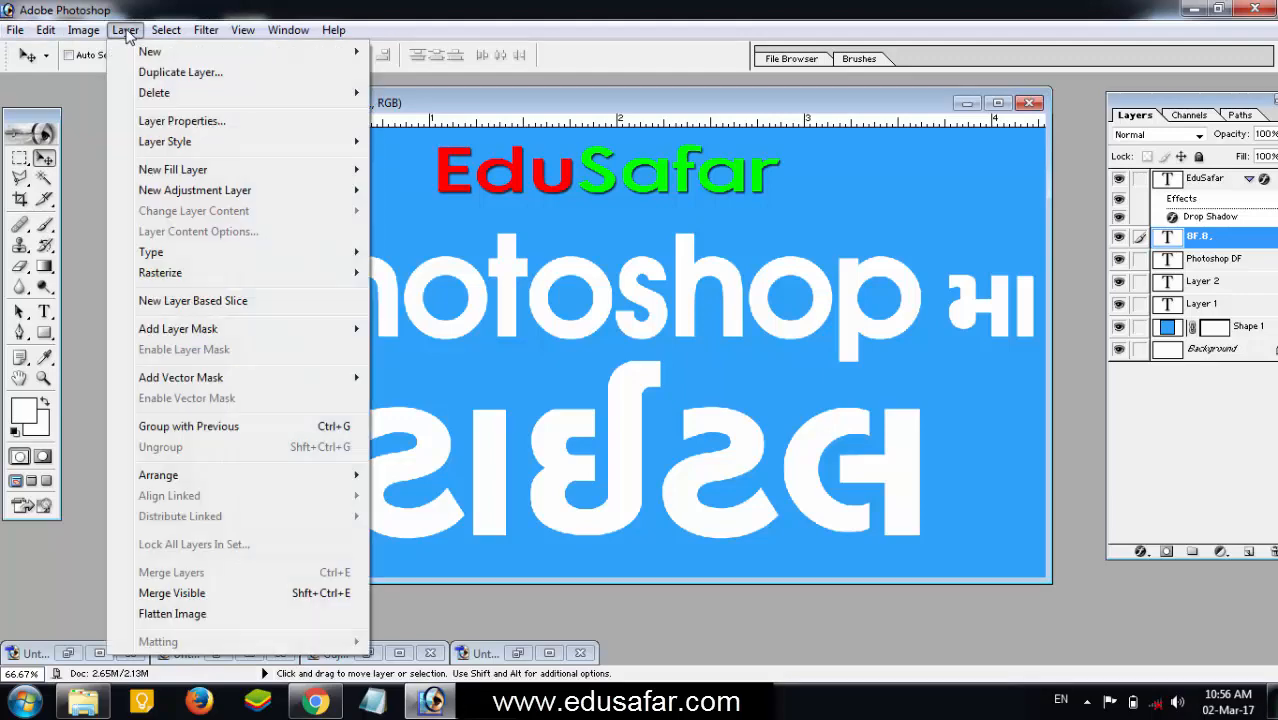
{"action": "mouse_move", "coordinate": [176, 146]}
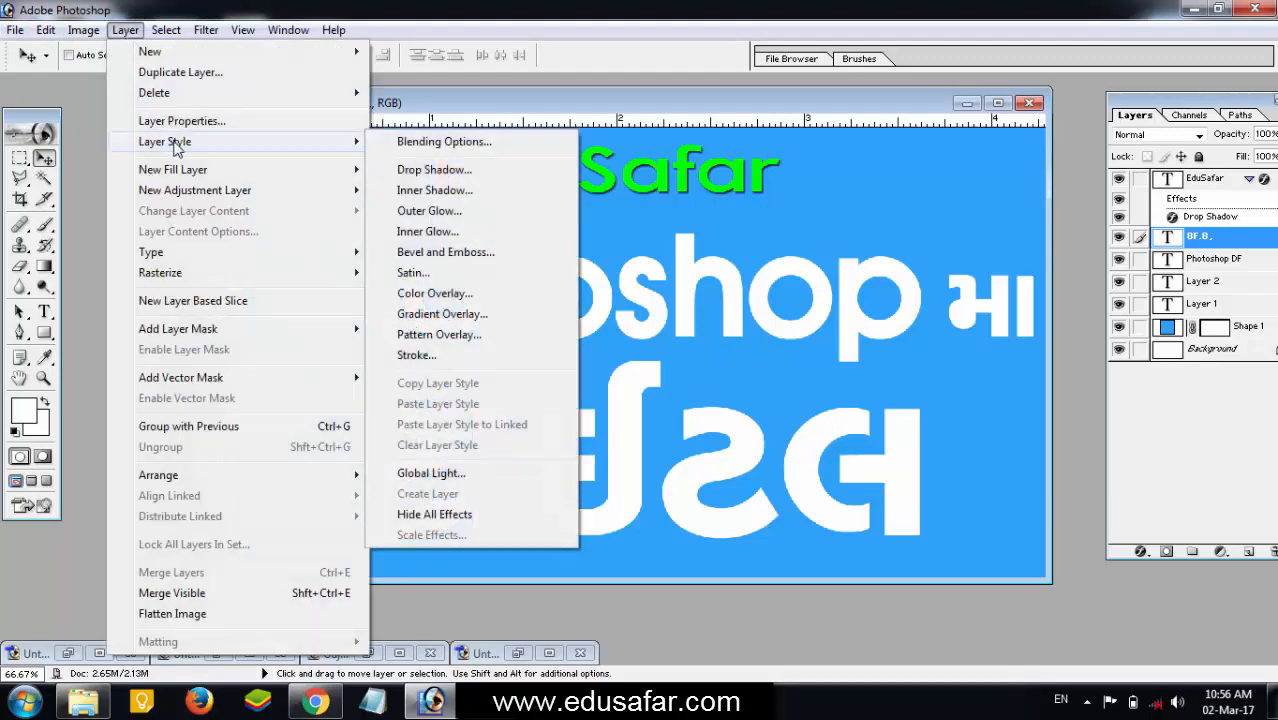
{"action": "left_click", "coordinate": [432, 170]}
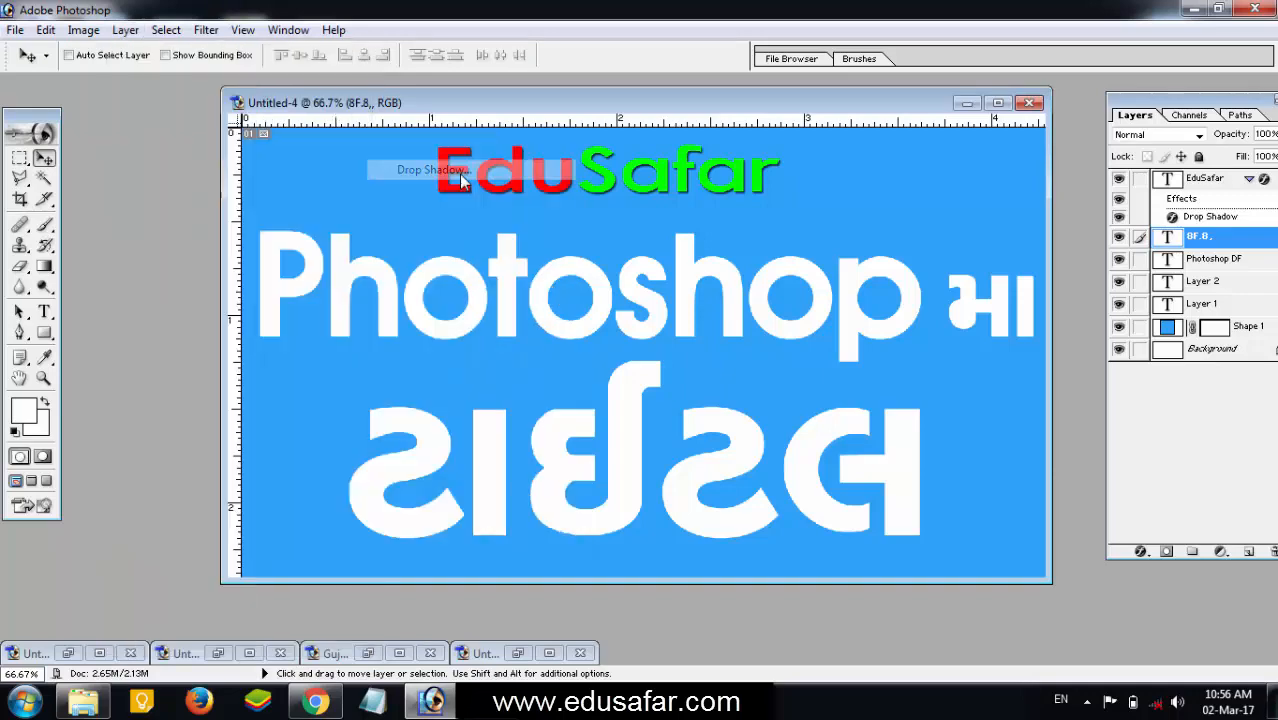
{"action": "left_click_drag", "start_coordinate": [938, 77], "coordinate": [862, 56]}
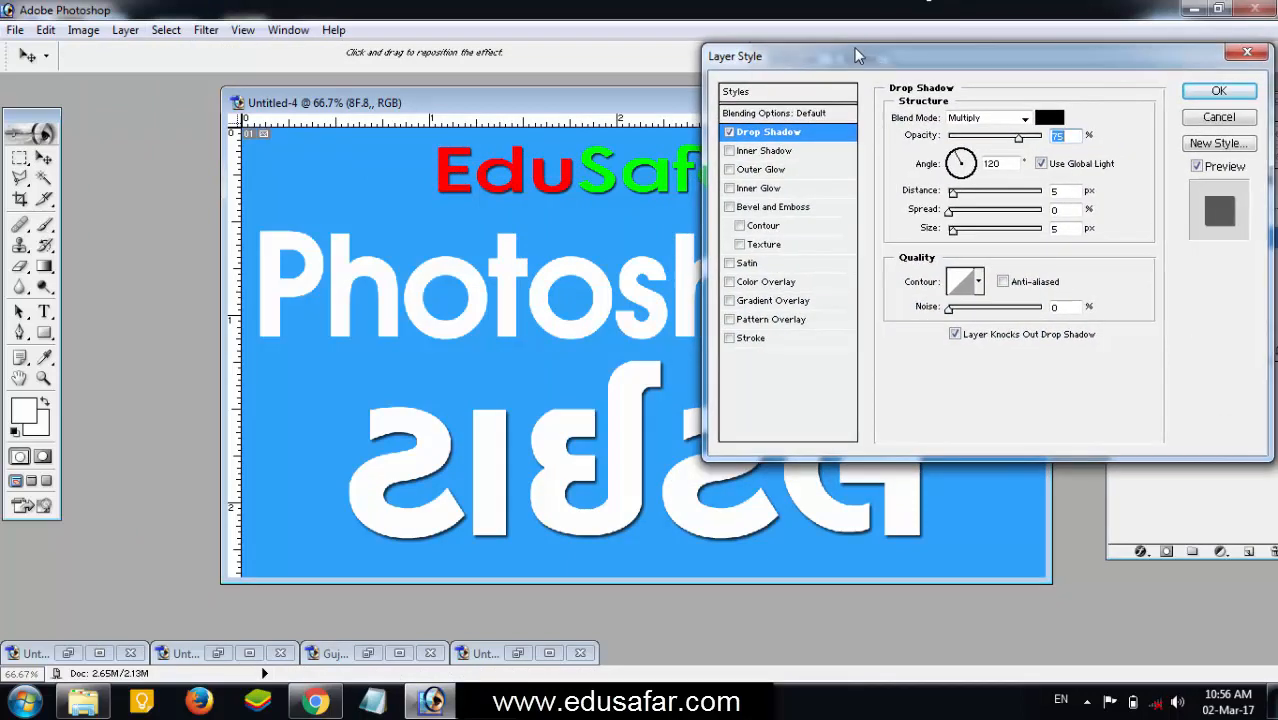
{"action": "left_click", "coordinate": [955, 192]}
{"action": "left_click_drag", "start_coordinate": [955, 193], "coordinate": [965, 231]}
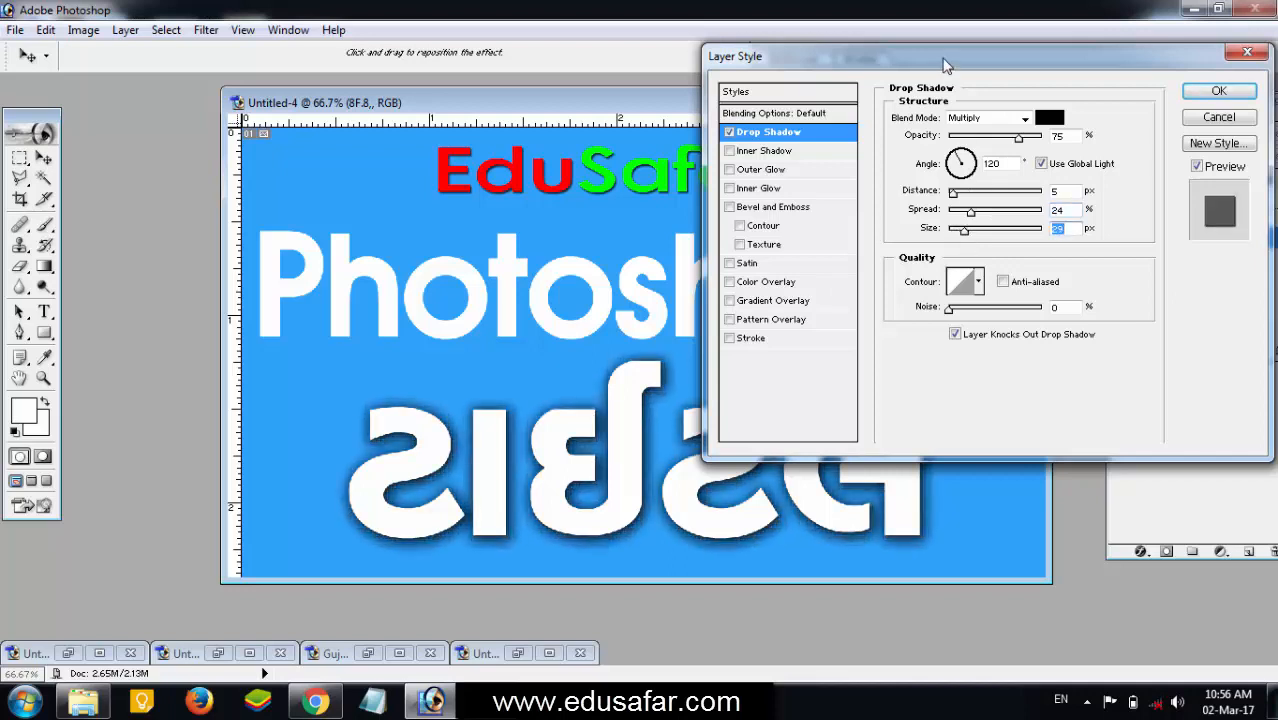
{"action": "left_click_drag", "start_coordinate": [943, 58], "coordinate": [1013, 73]}
{"action": "mouse_move", "coordinate": [1027, 195]}
{"action": "left_mouse_down"}
{"action": "mouse_move", "coordinate": [1040, 200]}
{"action": "mouse_move", "coordinate": [1027, 200]}
{"action": "left_mouse_up"}
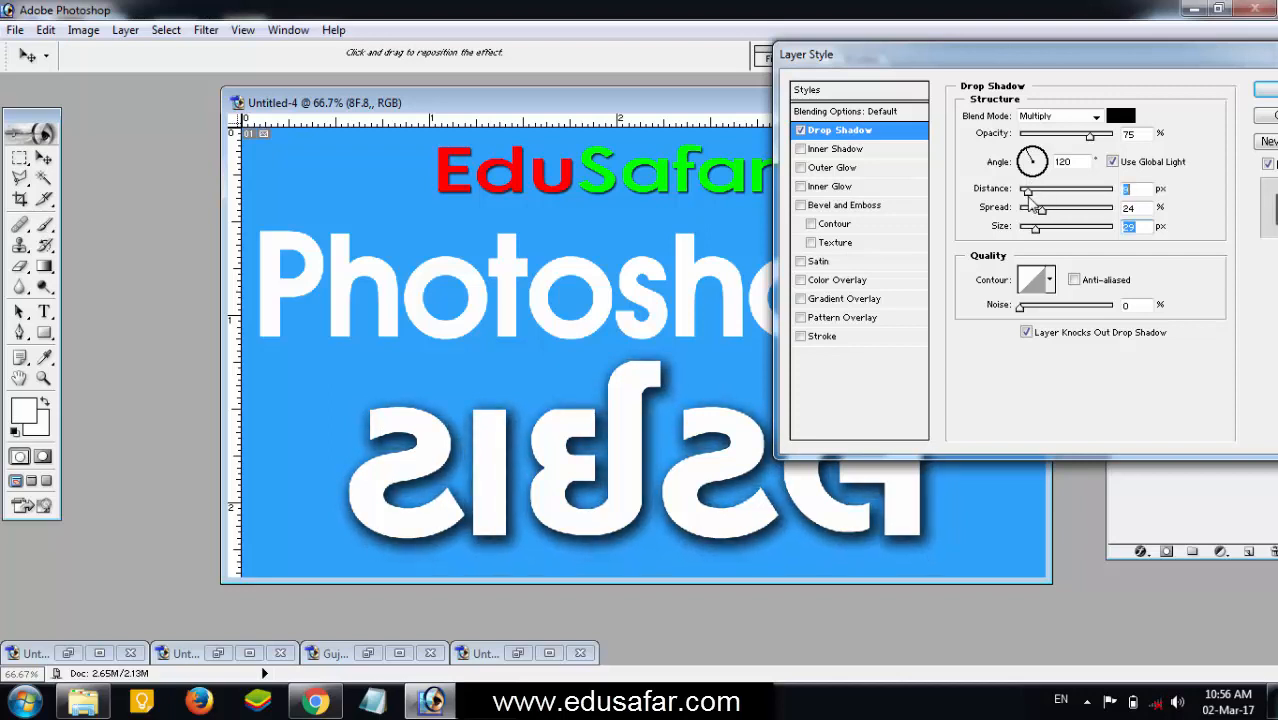
{"action": "left_click_drag", "start_coordinate": [994, 57], "coordinate": [938, 50]}
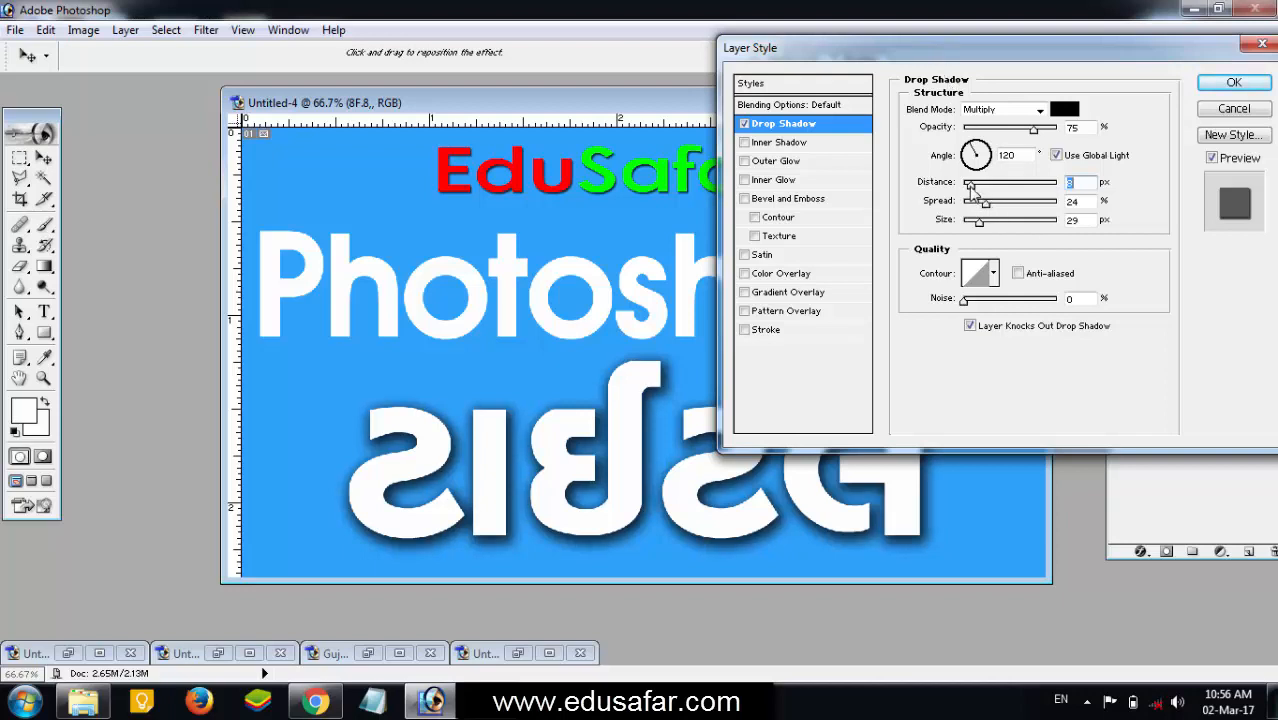
{"action": "left_click_drag", "start_coordinate": [972, 190], "coordinate": [969, 191]}
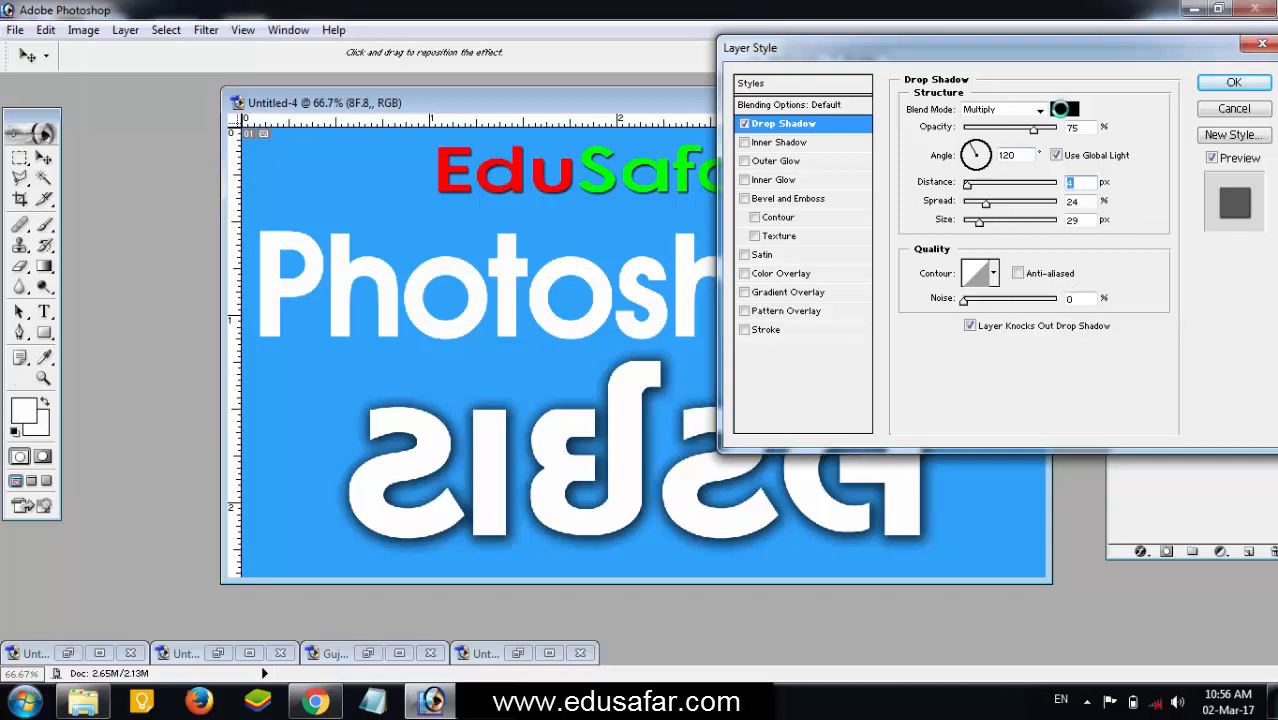
Try red, green and yellow as the drop shadow's colour, and set it back to black (000000)
{"action": "left_click", "coordinate": [1060, 106]}
{"action": "left_click_drag", "start_coordinate": [936, 336], "coordinate": [959, 306]}
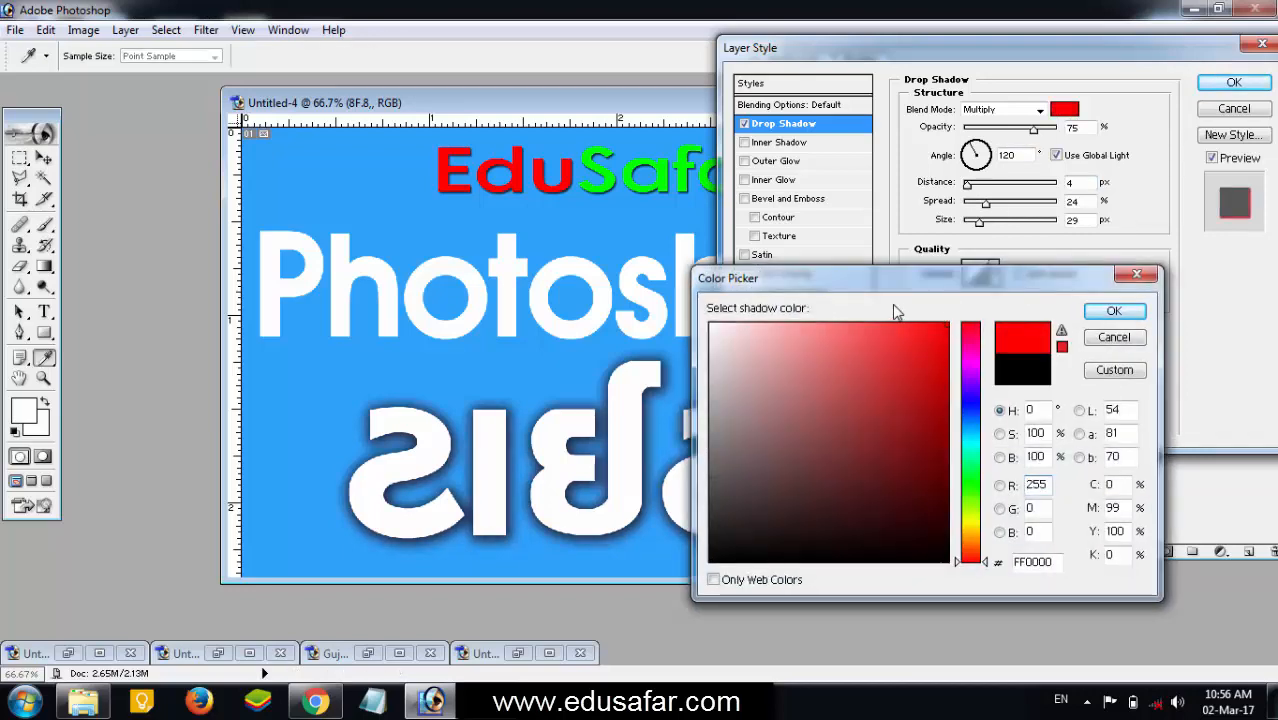
{"action": "left_click_drag", "start_coordinate": [887, 285], "coordinate": [1042, 283]}
{"action": "left_click", "coordinate": [1127, 484]}
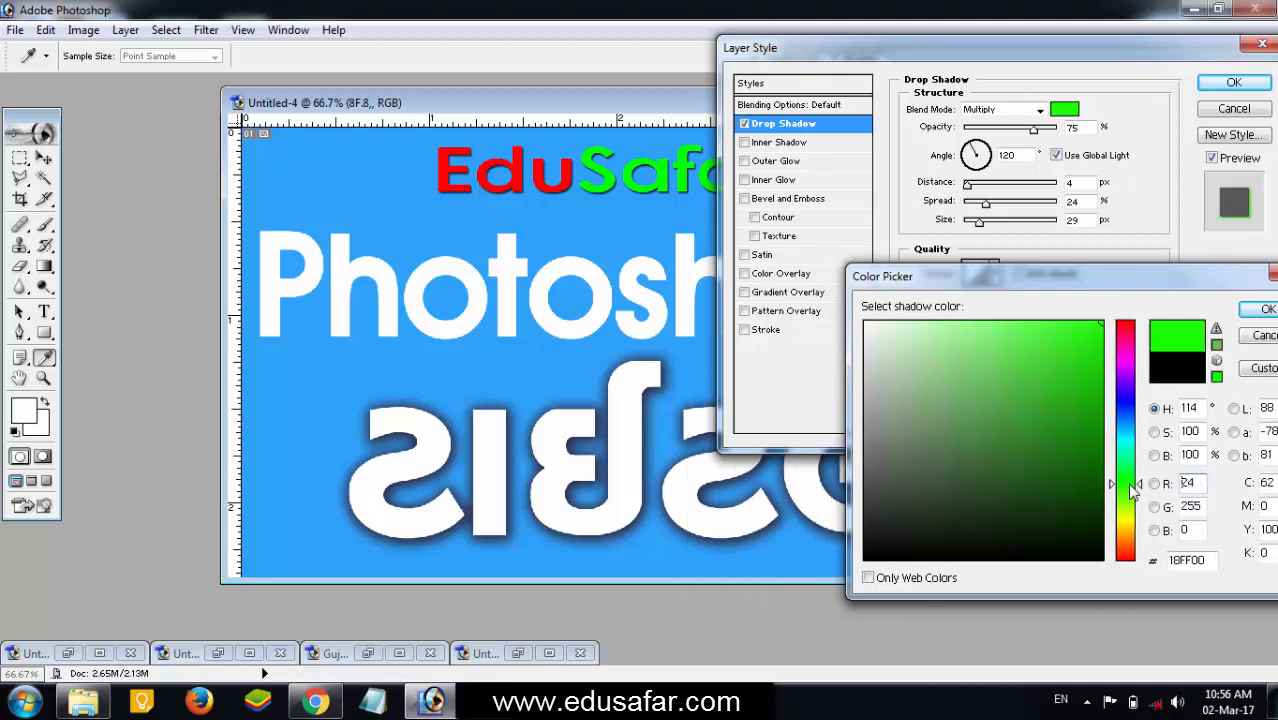
{"action": "left_click", "coordinate": [1133, 512]}
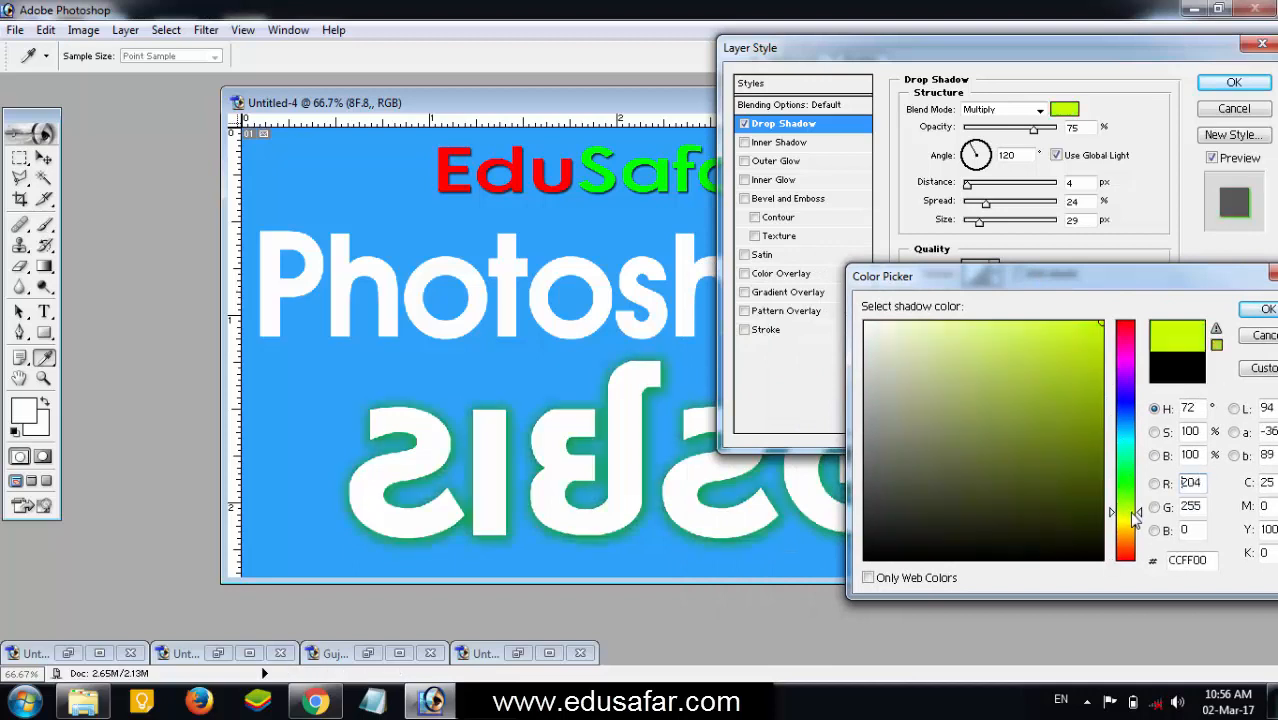
{"action": "left_click", "coordinate": [1133, 517]}
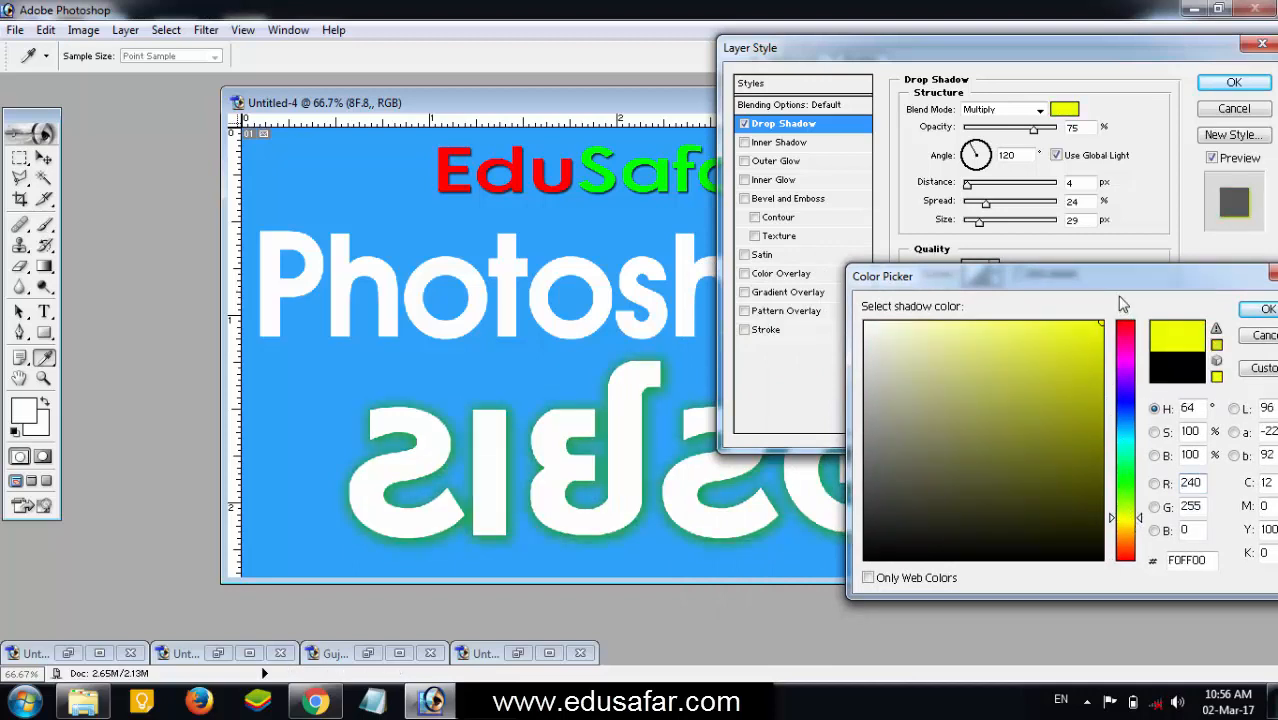
{"action": "left_click", "coordinate": [1102, 558]}
{"action": "left_click_drag", "start_coordinate": [1105, 283], "coordinate": [932, 279]}
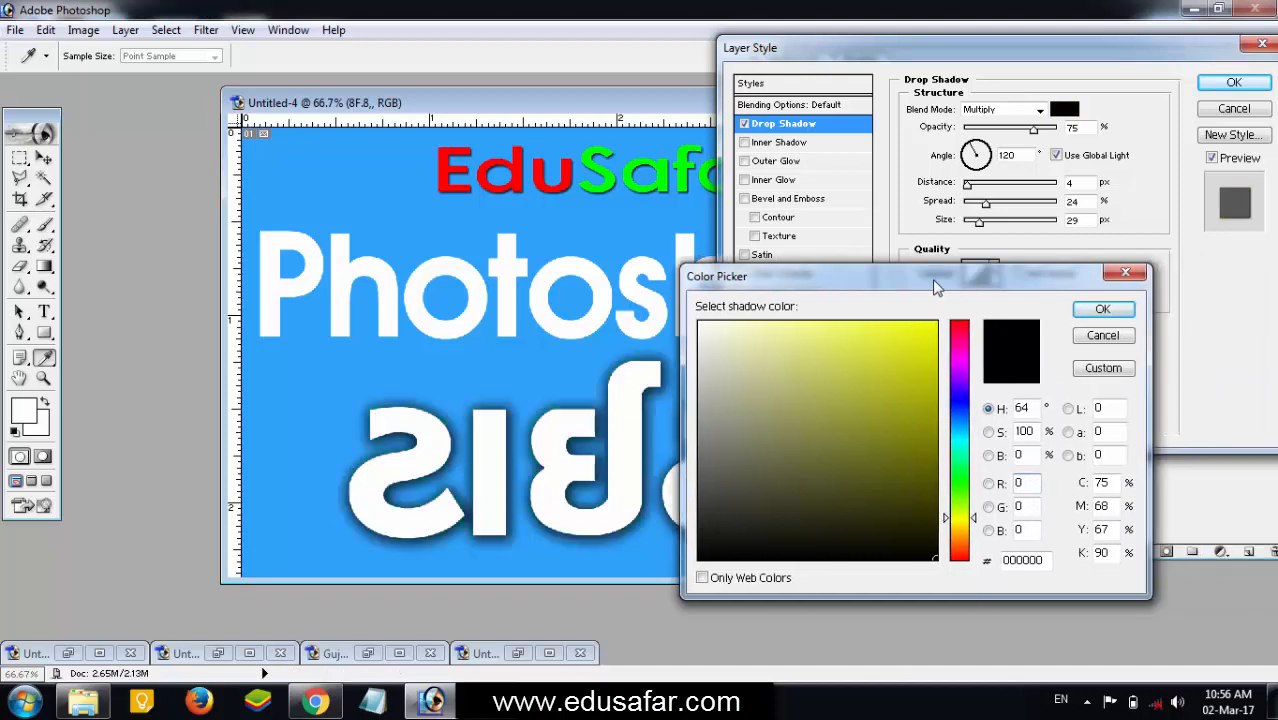
{"action": "left_click", "coordinate": [1110, 313]}
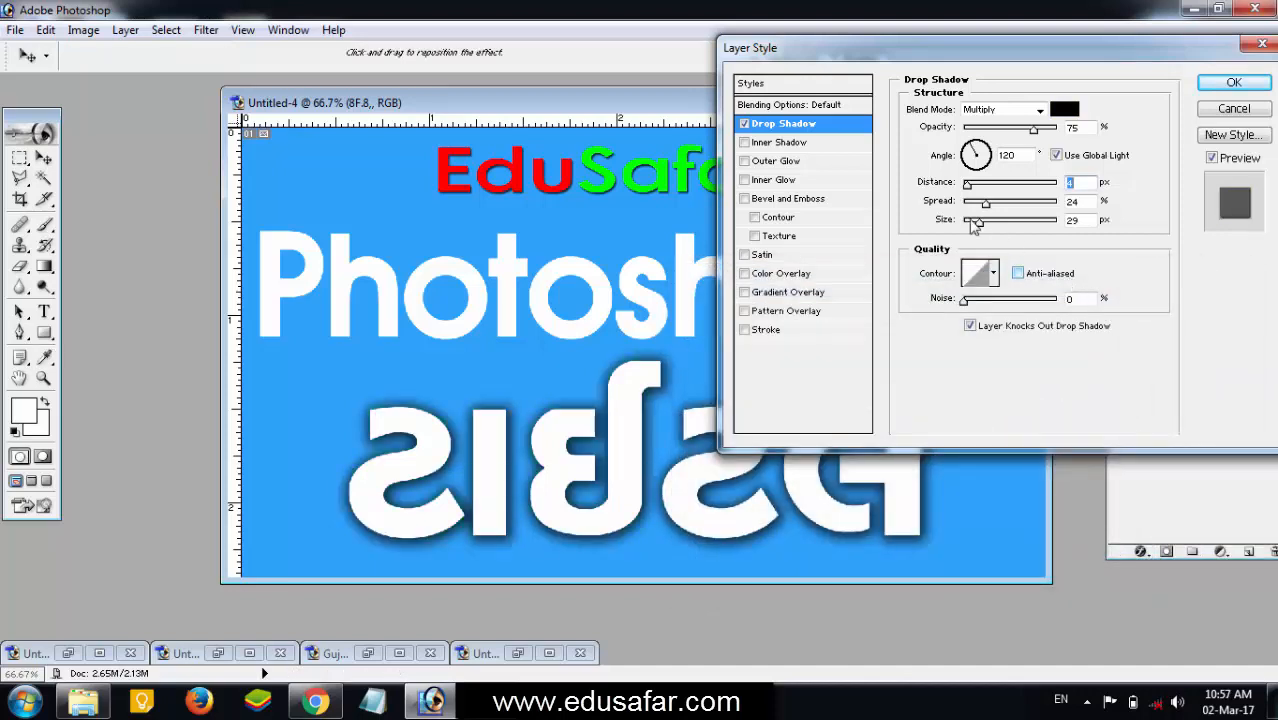
Set the drop shadow's size to 10 px, distance to 2 px and spread to about 38%, and apply the style
{"action": "left_click_drag", "start_coordinate": [979, 228], "coordinate": [975, 231]}
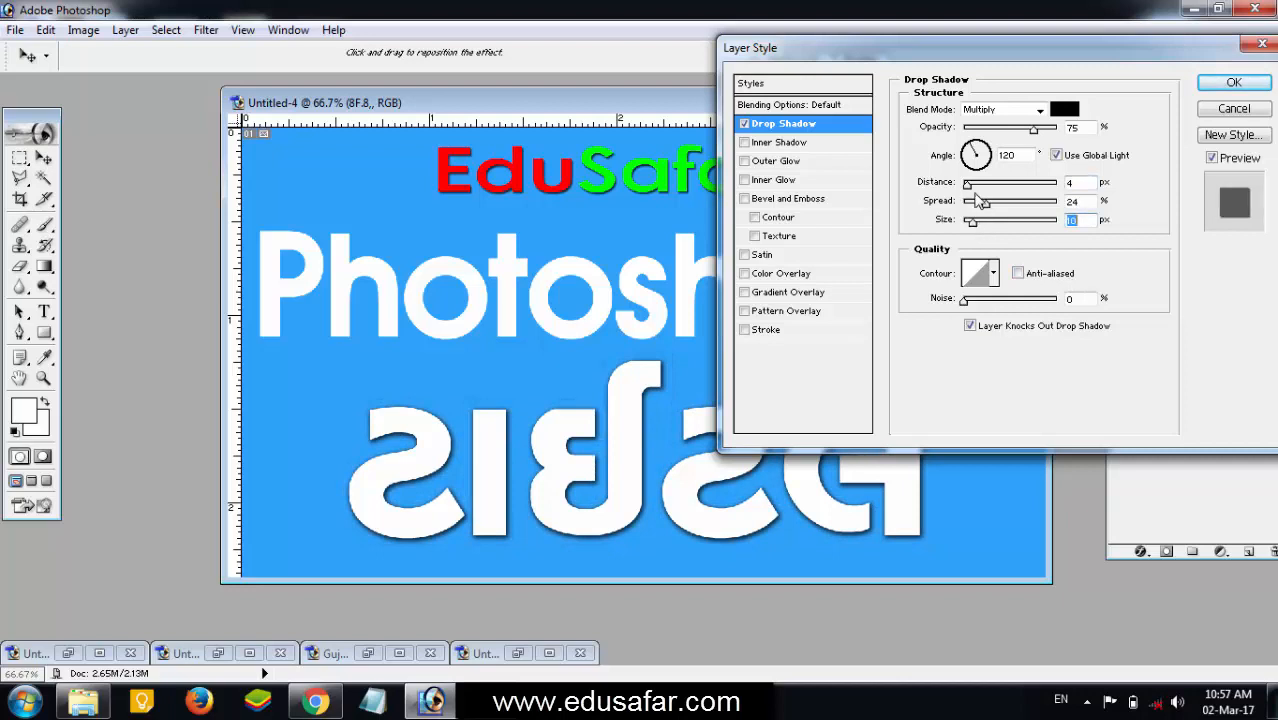
{"action": "left_click_drag", "start_coordinate": [968, 188], "coordinate": [998, 204]}
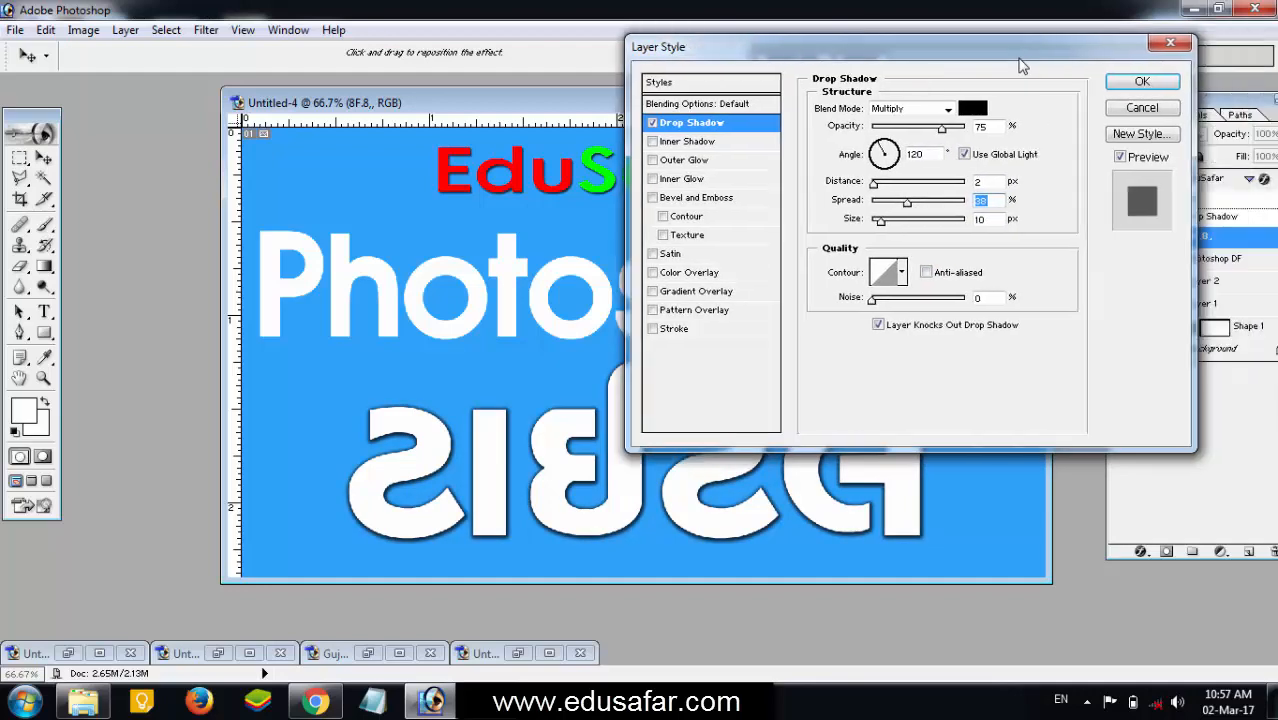
{"action": "left_click_drag", "start_coordinate": [1110, 66], "coordinate": [1018, 66]}
{"action": "left_click", "coordinate": [1143, 82]}
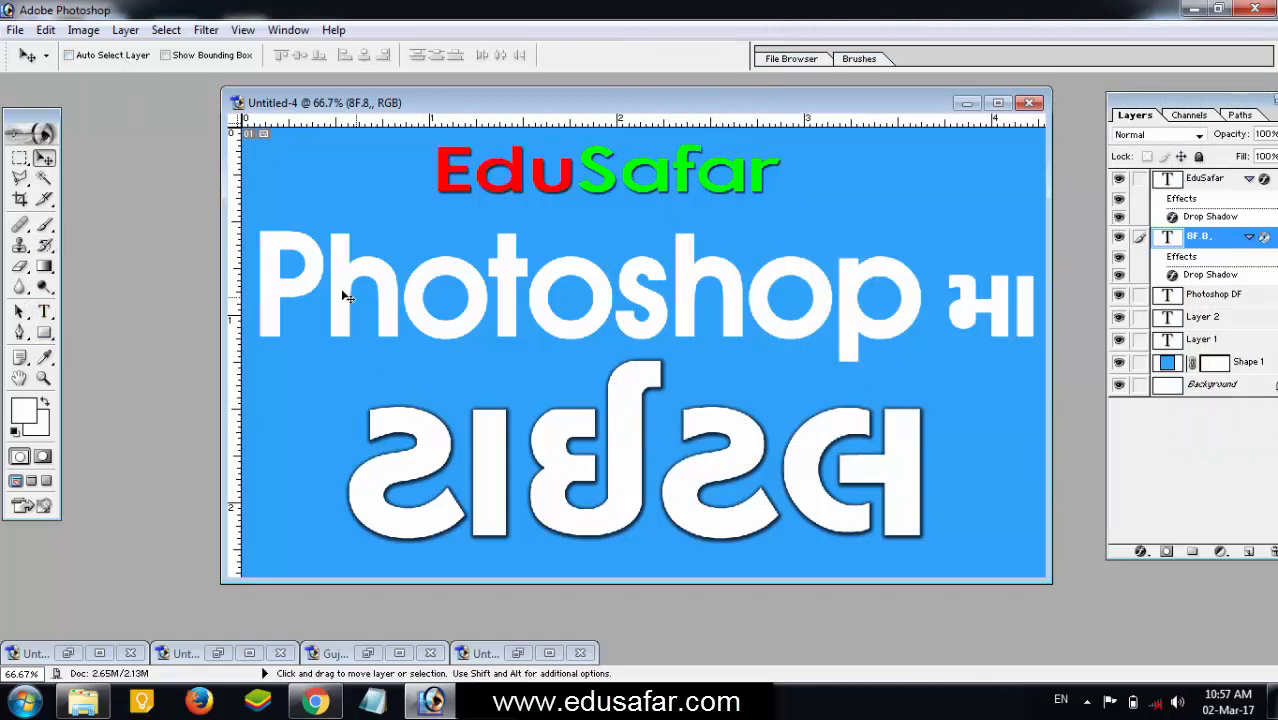
Add an outside stroke of 3 px to the "ટાઈટલ" text layer
{"action": "right_click", "coordinate": [425, 459]}
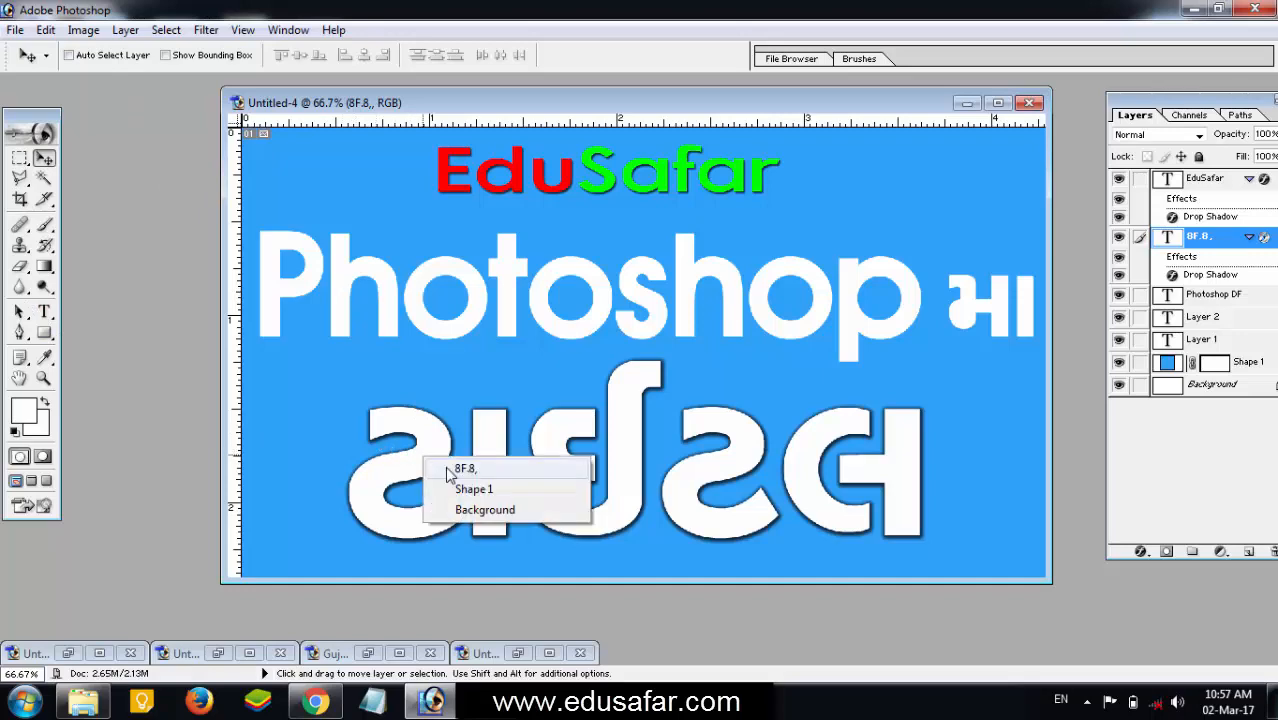
{"action": "left_click", "coordinate": [452, 470]}
{"action": "left_click", "coordinate": [125, 30]}
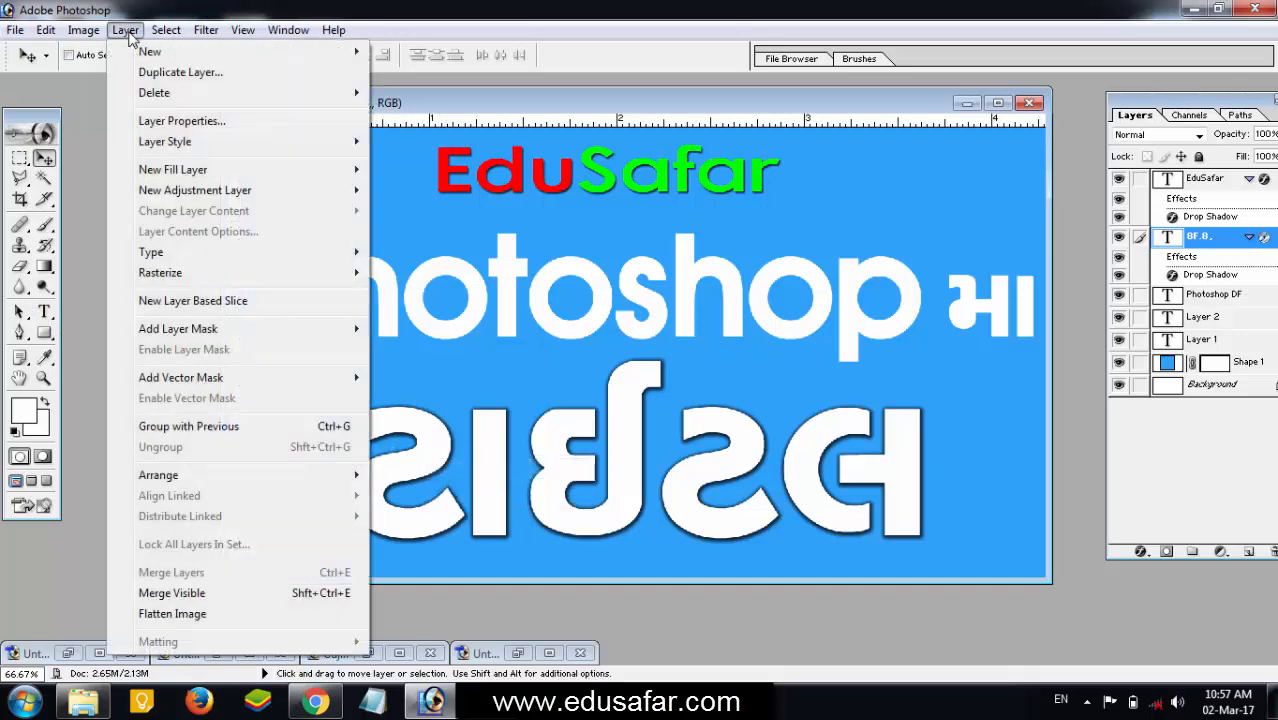
{"action": "mouse_move", "coordinate": [250, 142]}
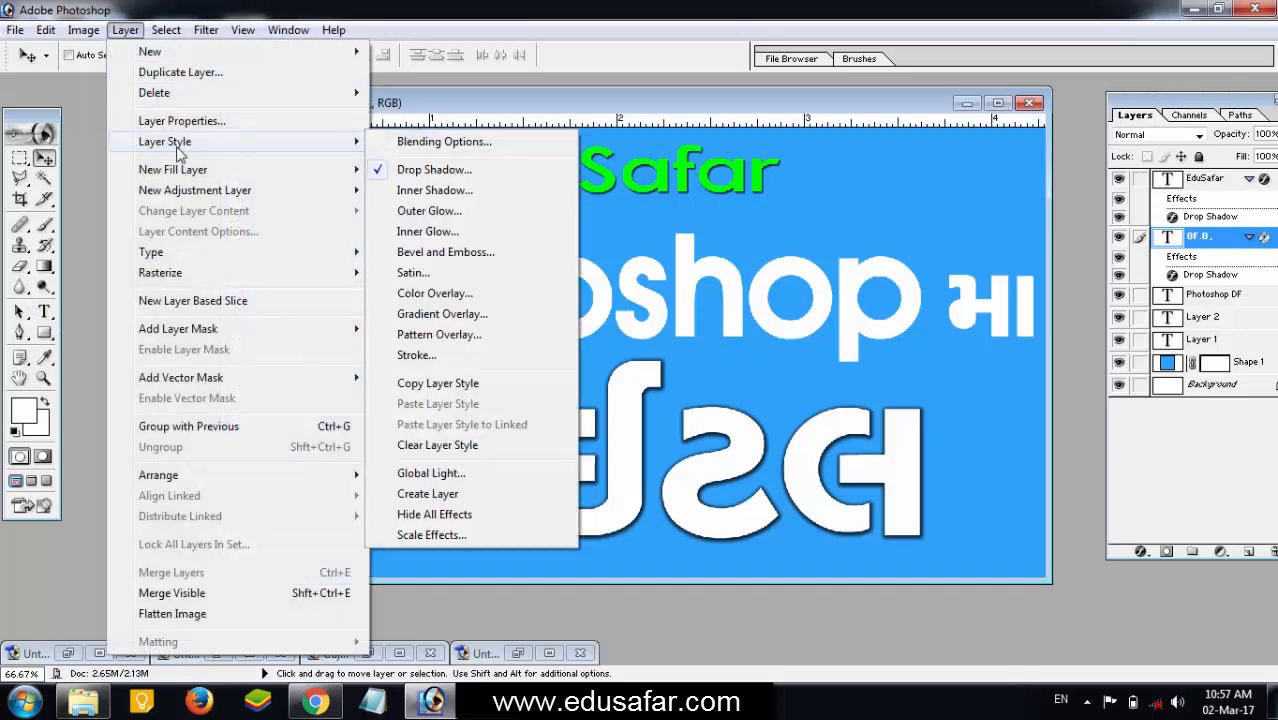
{"action": "left_click", "coordinate": [489, 358]}
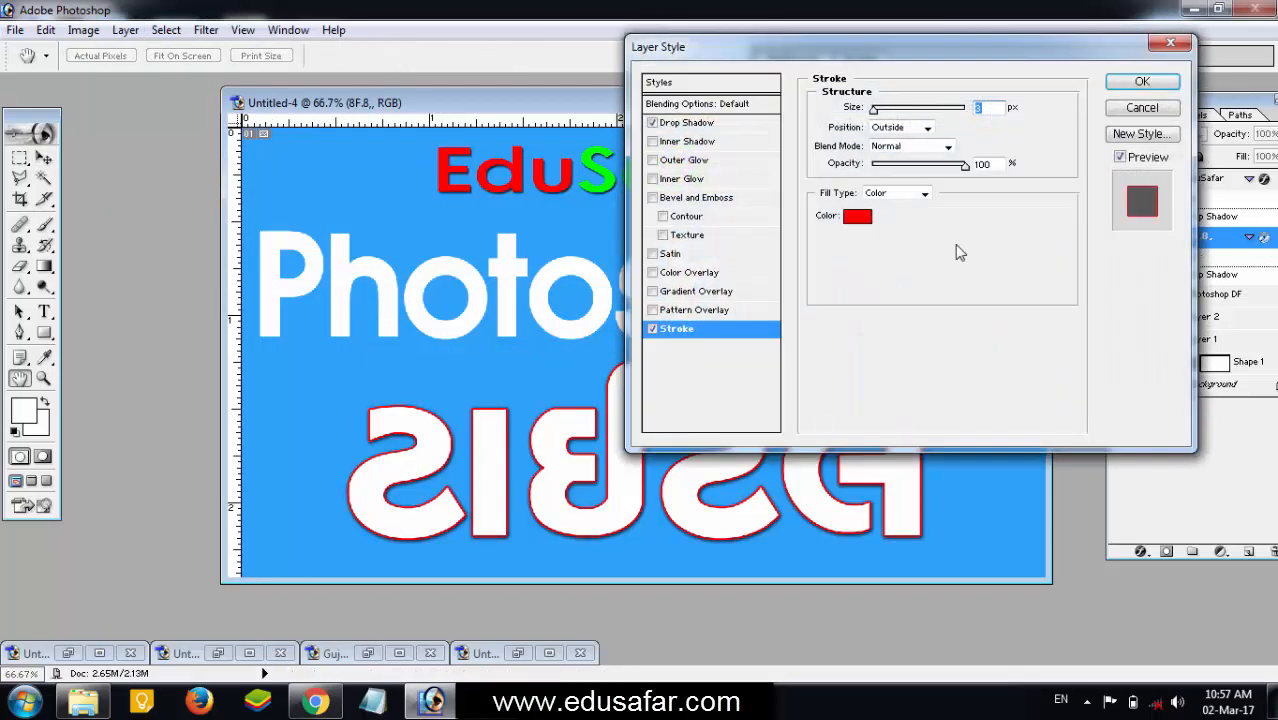
{"action": "mouse_move", "coordinate": [1018, 46]}
{"action": "left_mouse_down"}
{"action": "mouse_move", "coordinate": [1067, 45]}
{"action": "mouse_move", "coordinate": [1270, 100]}
{"action": "mouse_move", "coordinate": [1040, 36]}
{"action": "left_mouse_up"}
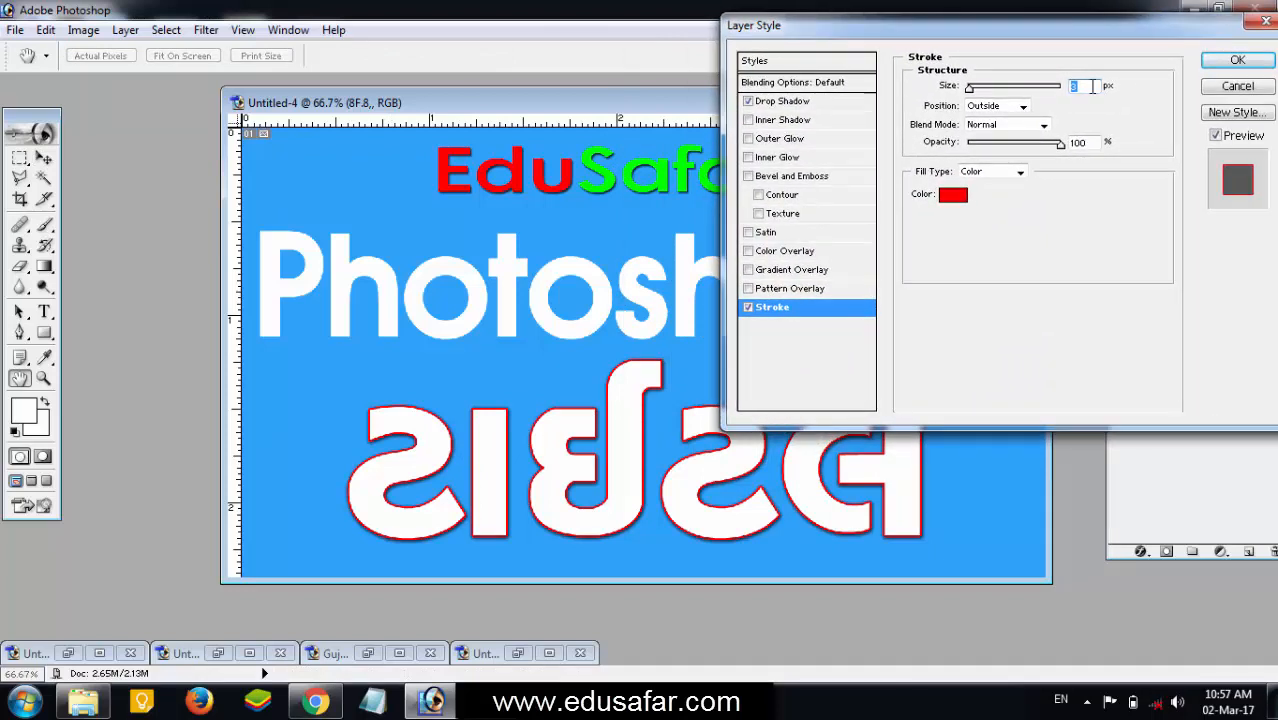
{"action": "mouse_move", "coordinate": [972, 87]}
{"action": "left_mouse_down"}
{"action": "mouse_move", "coordinate": [993, 90]}
{"action": "mouse_move", "coordinate": [970, 88]}
{"action": "left_mouse_up"}
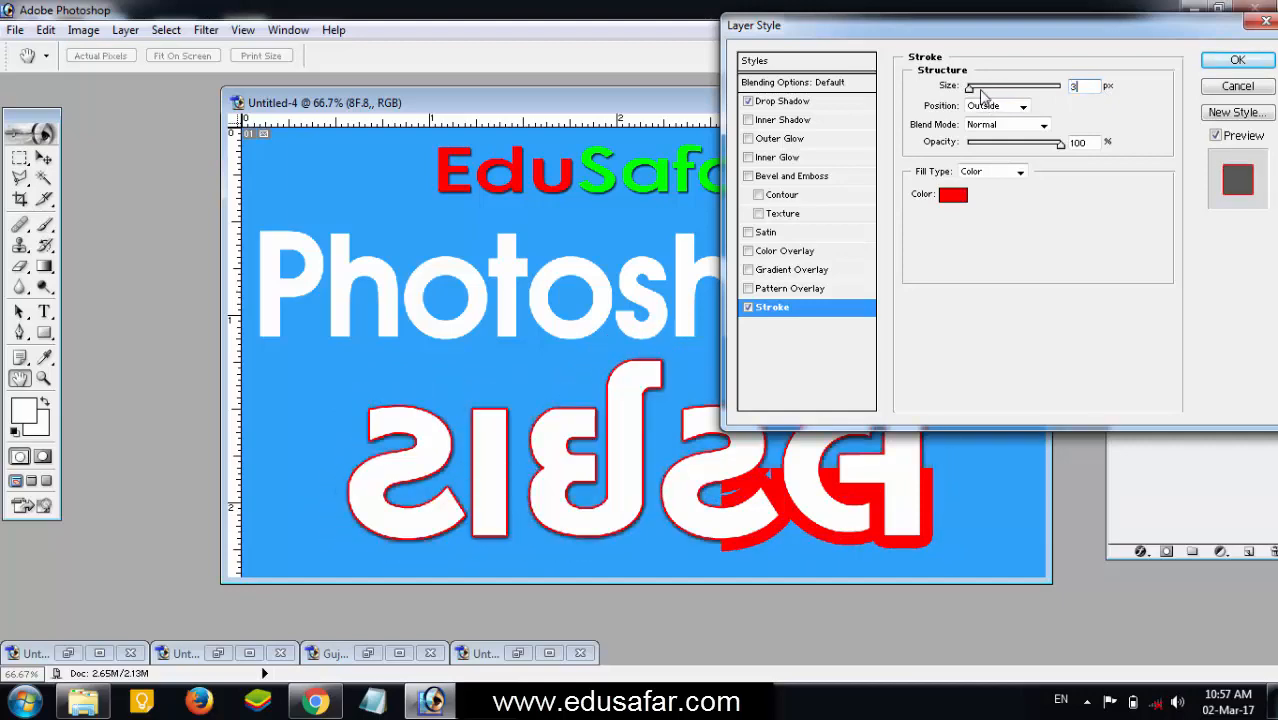
Try green, light blue and yellow as the stroke colour of the "ટાઈટલ" text, and set it to blue (0012FF)
{"action": "left_click", "coordinate": [955, 196]}
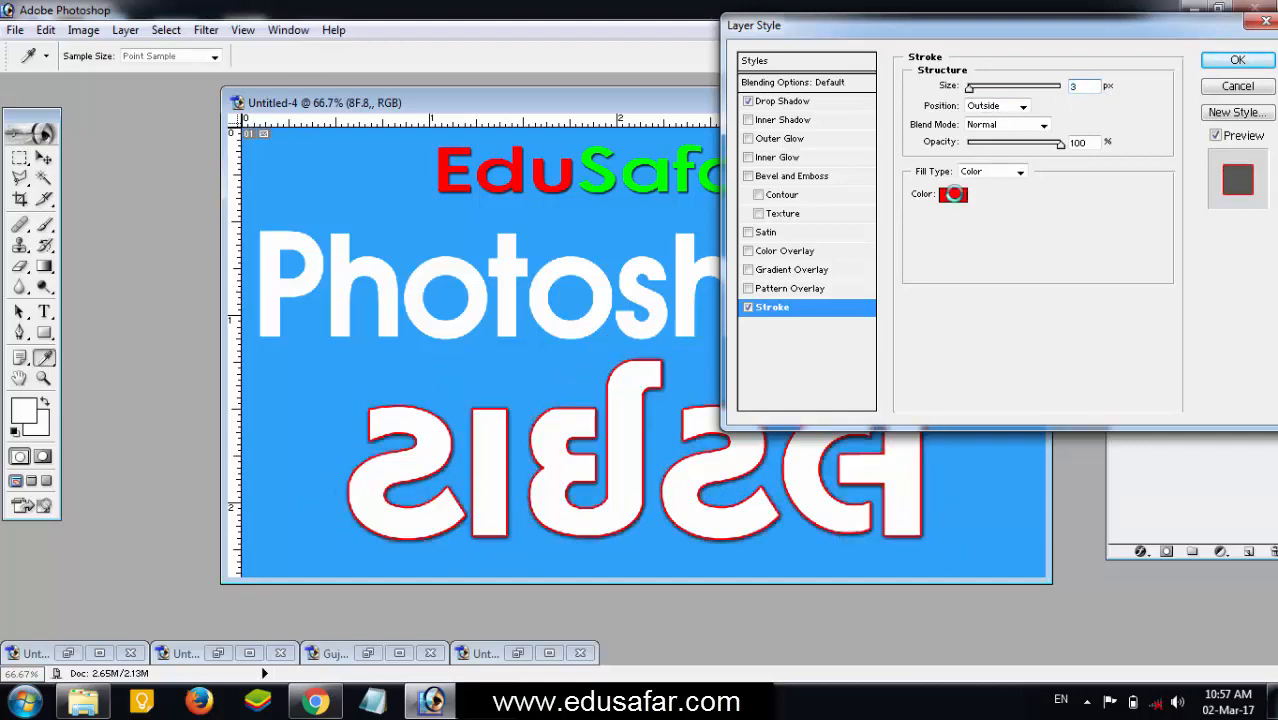
{"action": "mouse_move", "coordinate": [900, 275]}
{"action": "left_mouse_down"}
{"action": "mouse_move", "coordinate": [944, 261]}
{"action": "mouse_move", "coordinate": [1024, 129]}
{"action": "left_mouse_up"}
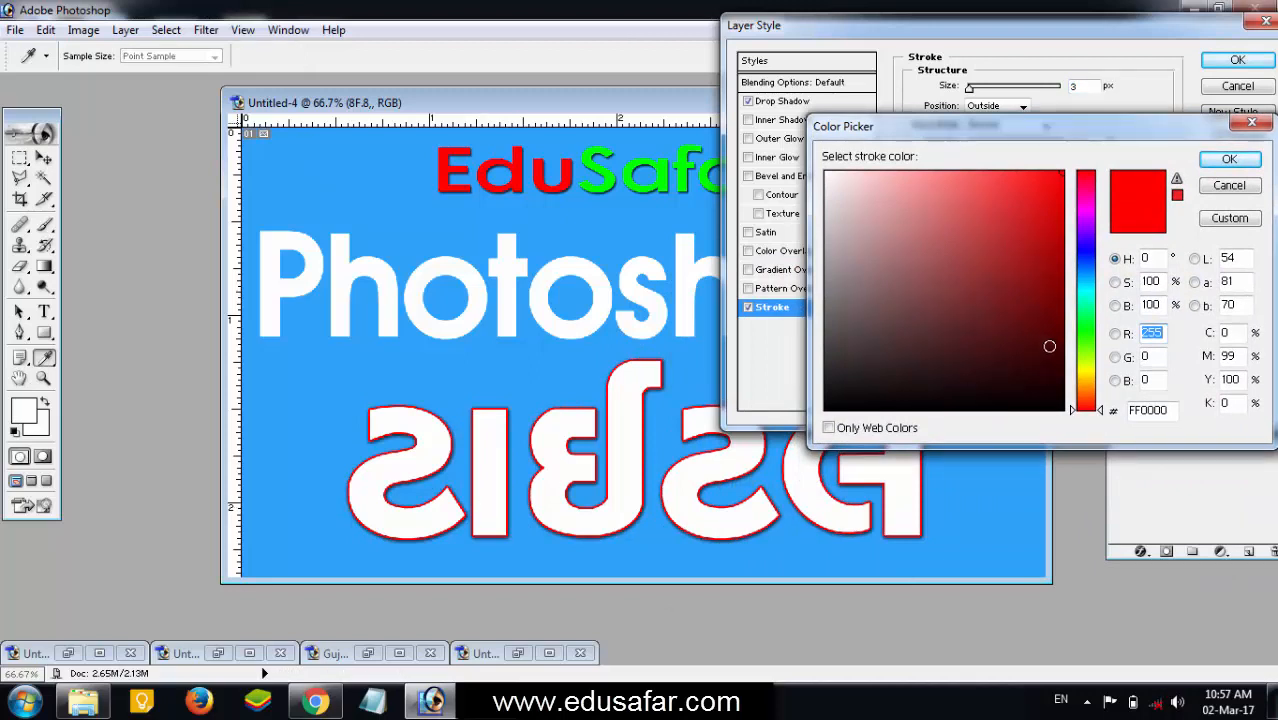
{"action": "left_click", "coordinate": [1086, 332]}
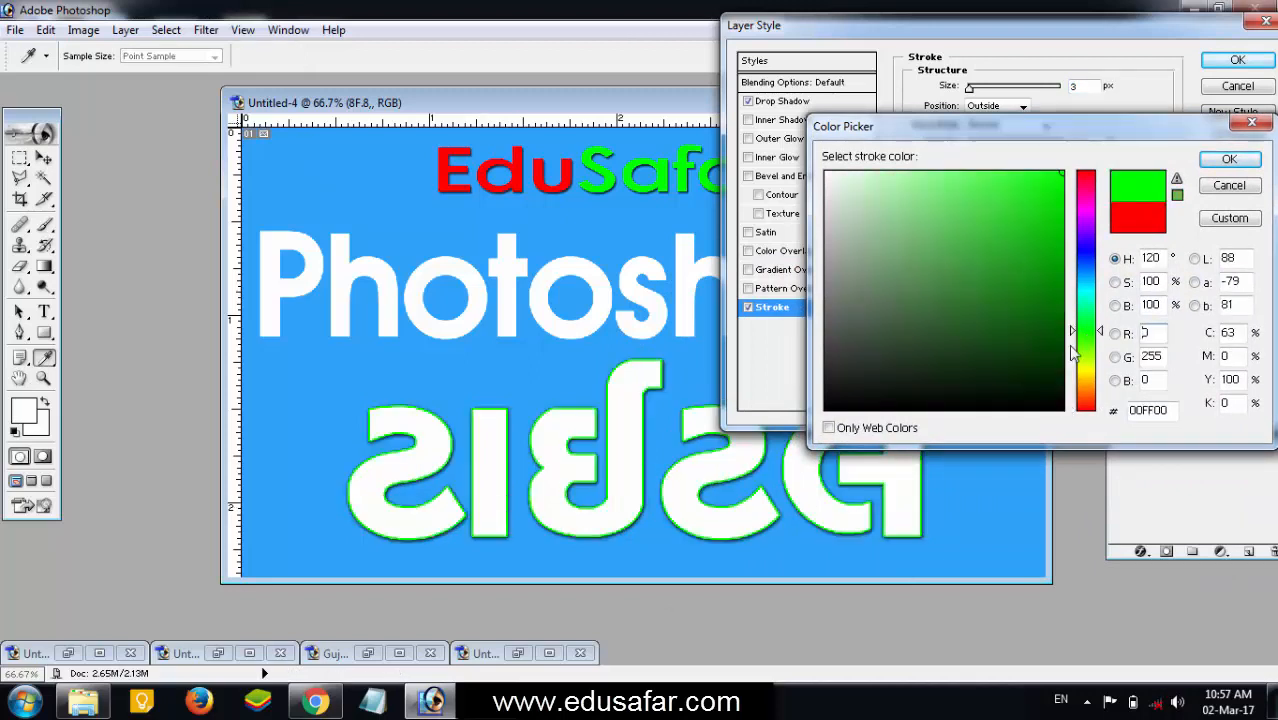
{"action": "left_click", "coordinate": [1093, 262]}
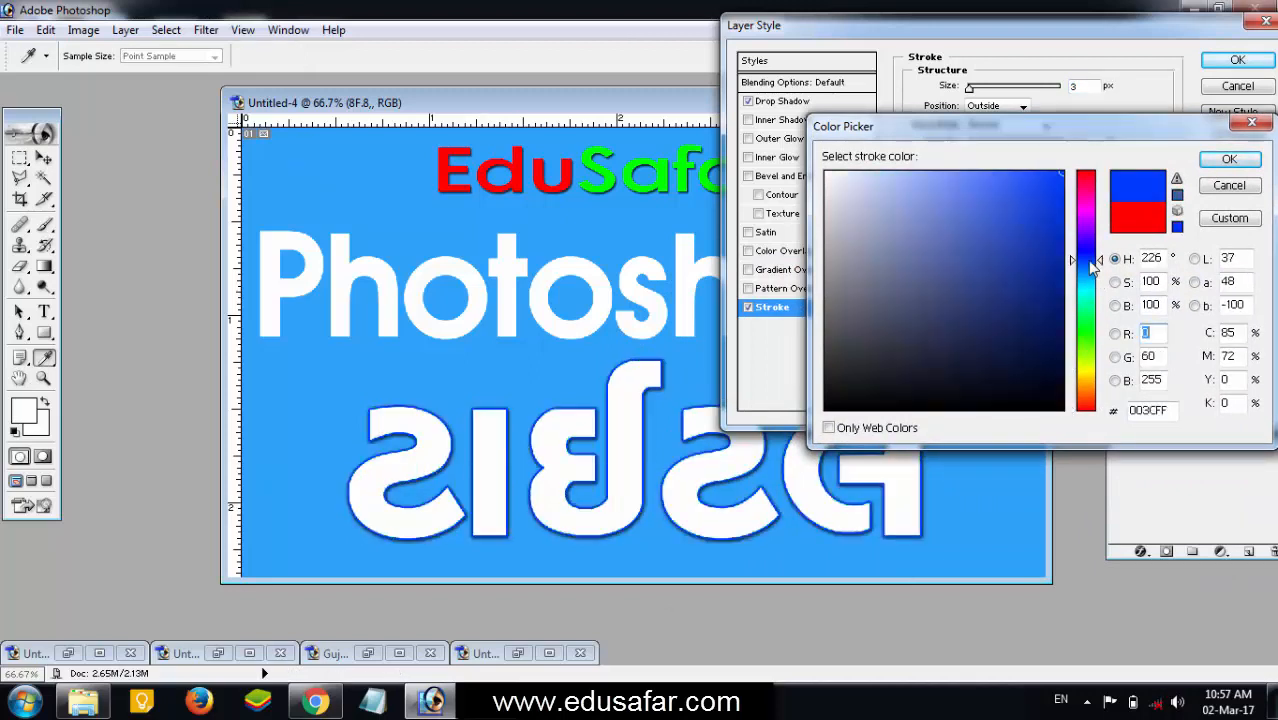
{"action": "left_click", "coordinate": [1096, 370]}
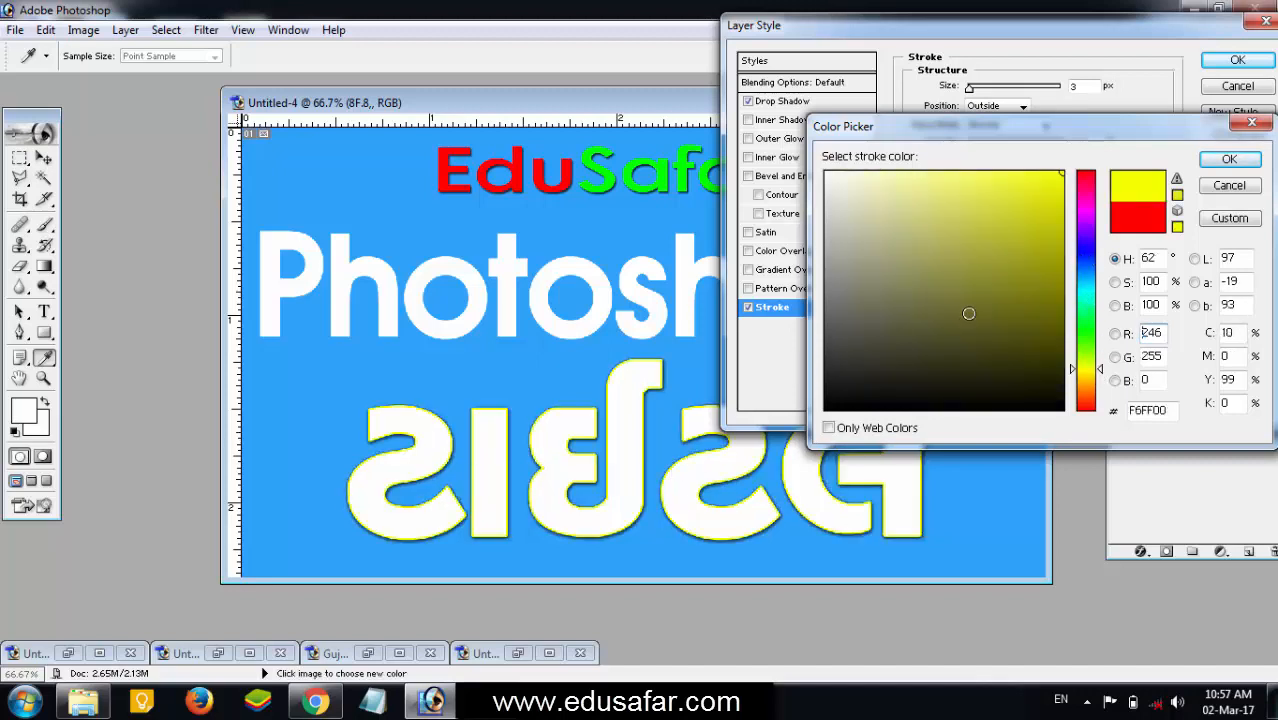
{"action": "left_click", "coordinate": [1083, 254]}
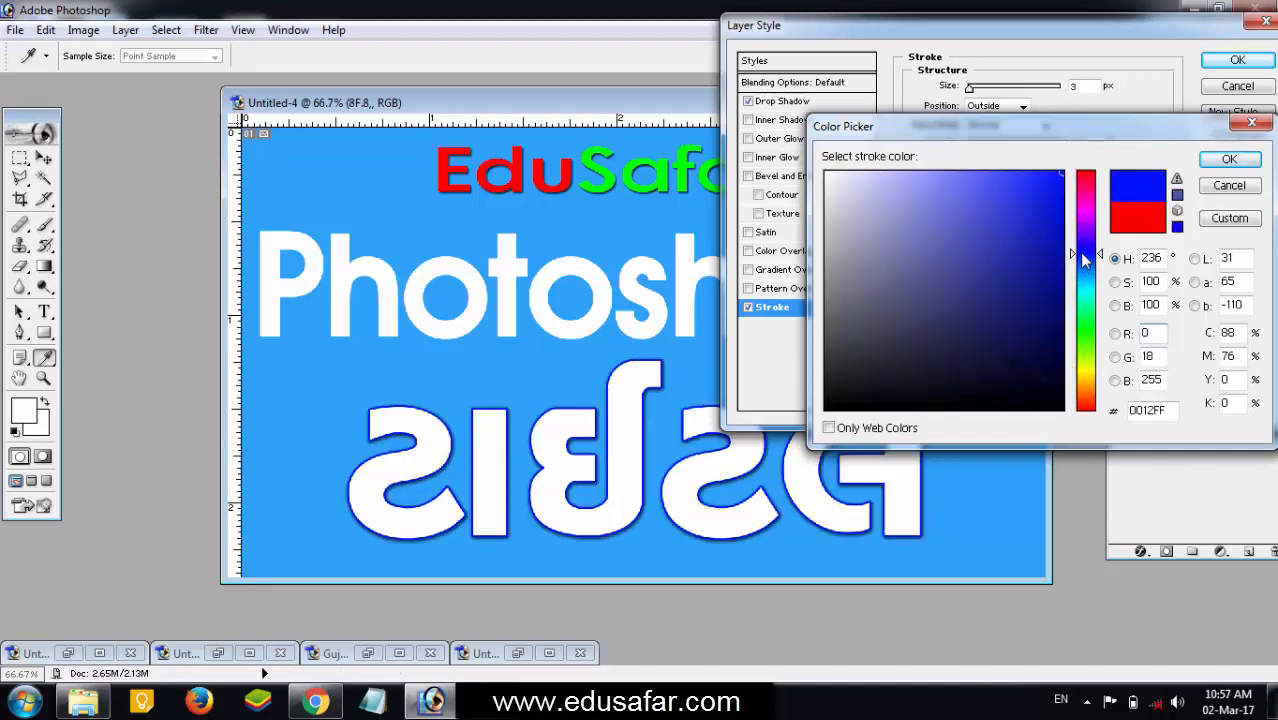
{"action": "left_click_drag", "start_coordinate": [1186, 139], "coordinate": [1114, 141]}
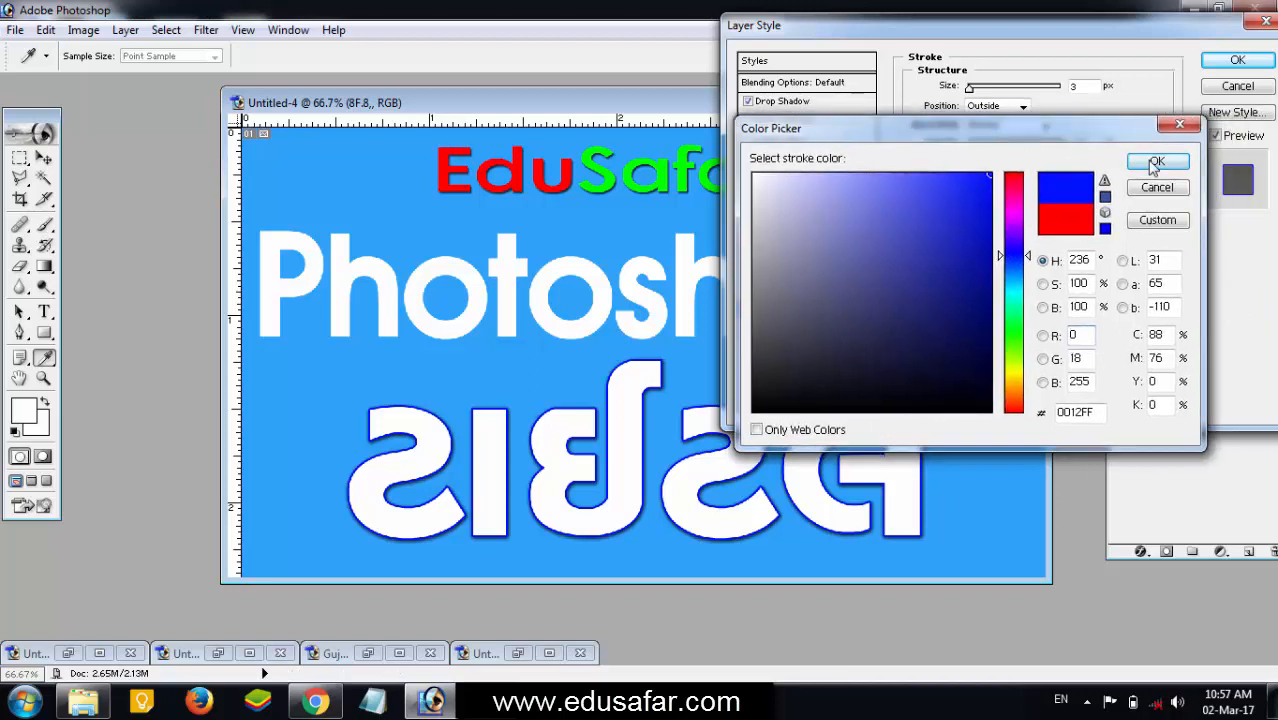
{"action": "left_click", "coordinate": [1147, 160]}
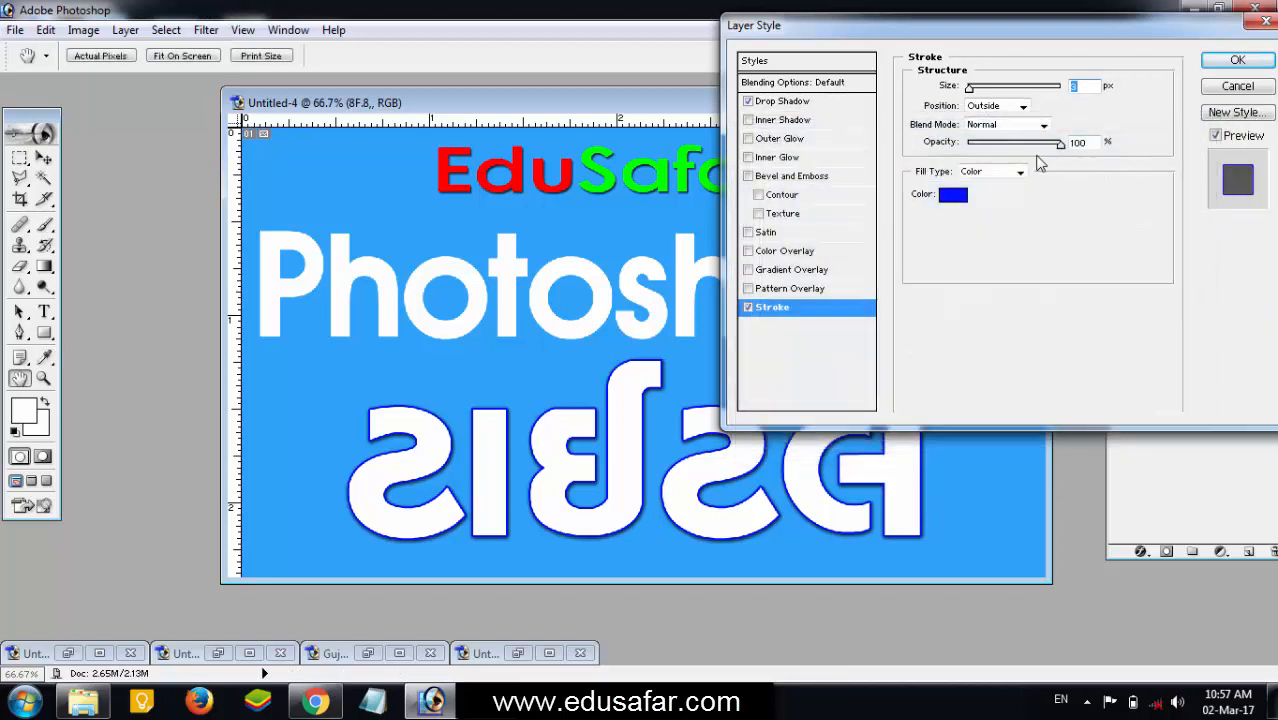
Compare the Center, Inside and Outside stroke positions on the "ટાઈટલ" text, set the position to Inside and apply the style
{"action": "left_click", "coordinate": [1022, 106]}
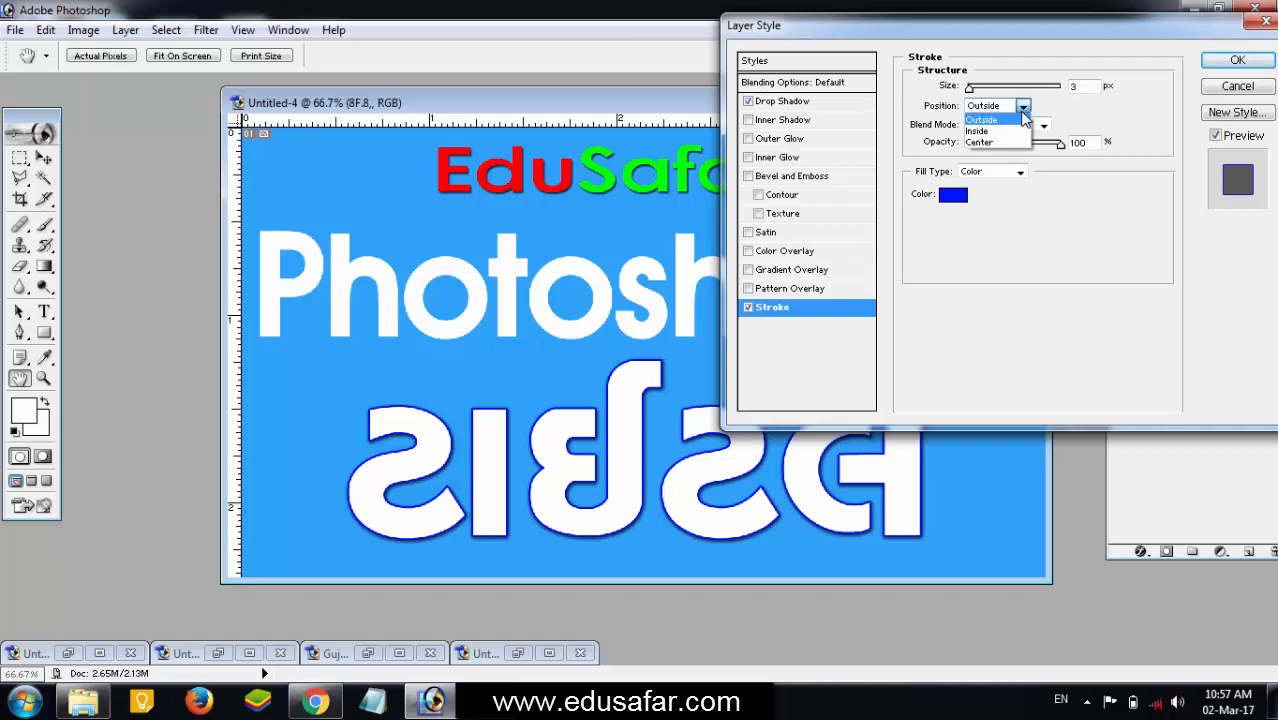
{"action": "left_click", "coordinate": [1006, 142]}
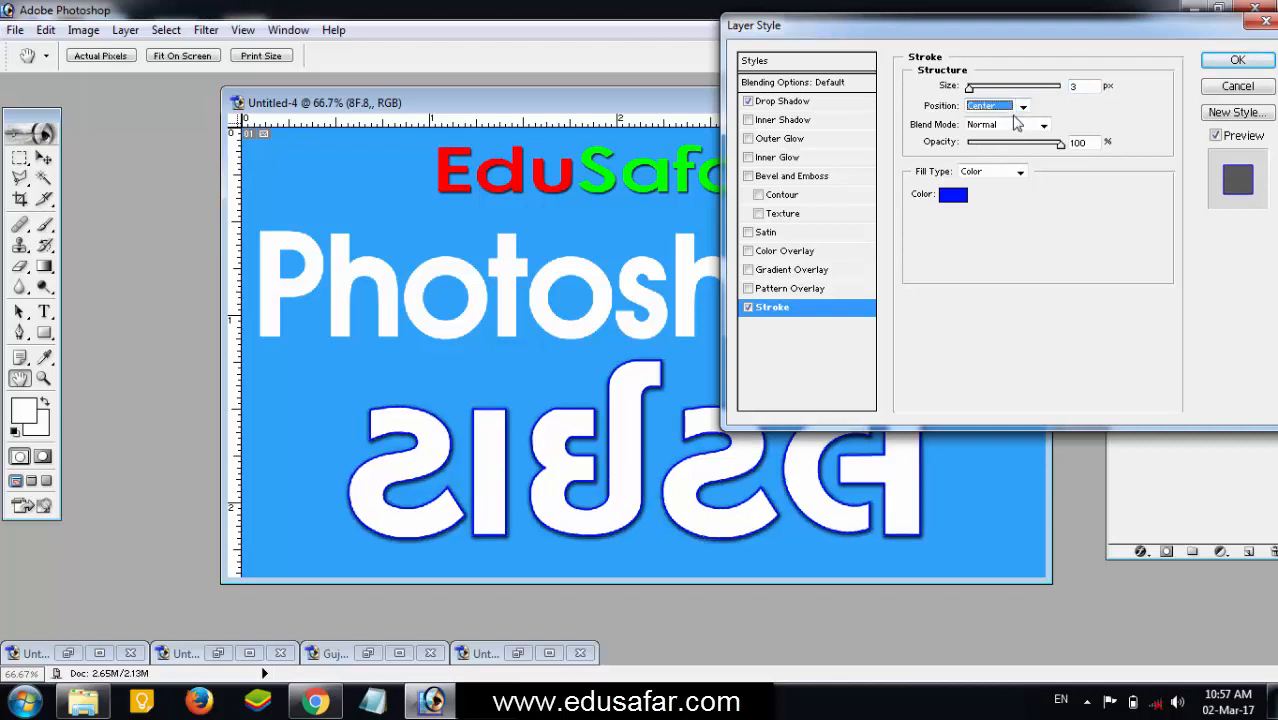
{"action": "left_click", "coordinate": [1020, 106]}
{"action": "left_click", "coordinate": [998, 130]}
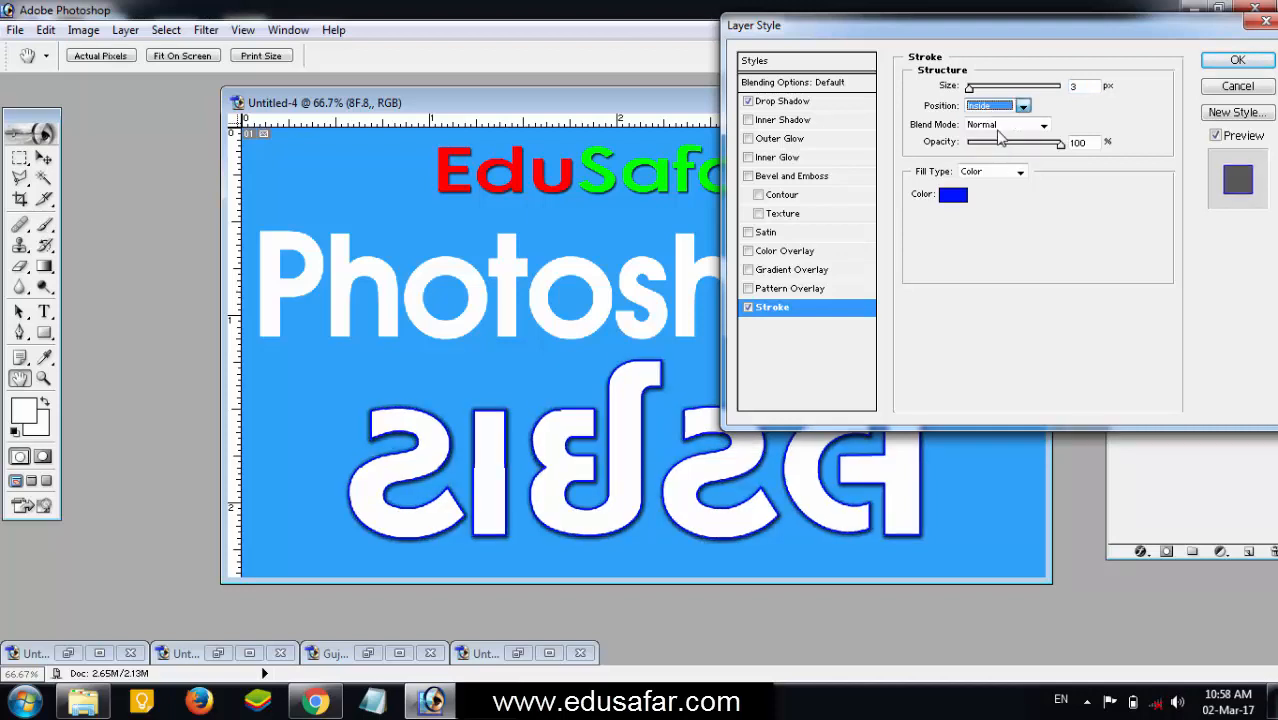
{"action": "left_click", "coordinate": [1022, 106]}
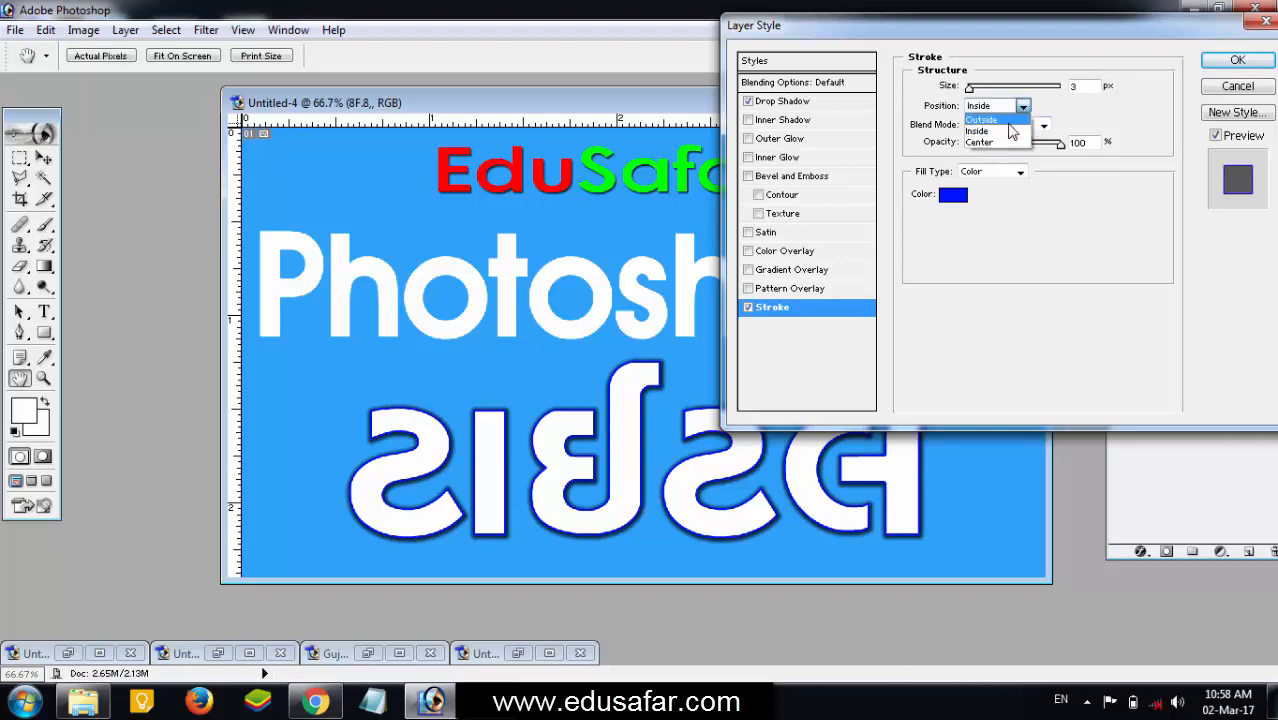
{"action": "left_click", "coordinate": [1008, 120]}
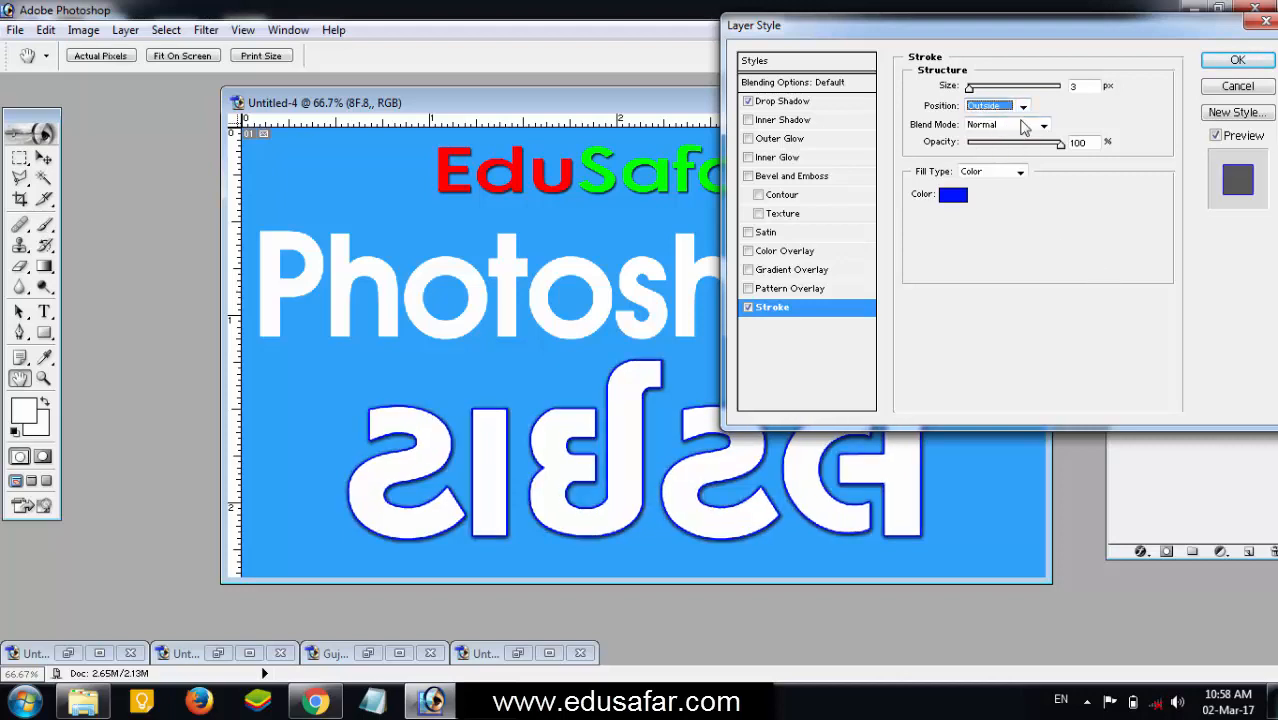
{"action": "left_click", "coordinate": [1022, 108]}
{"action": "left_click", "coordinate": [1005, 131]}
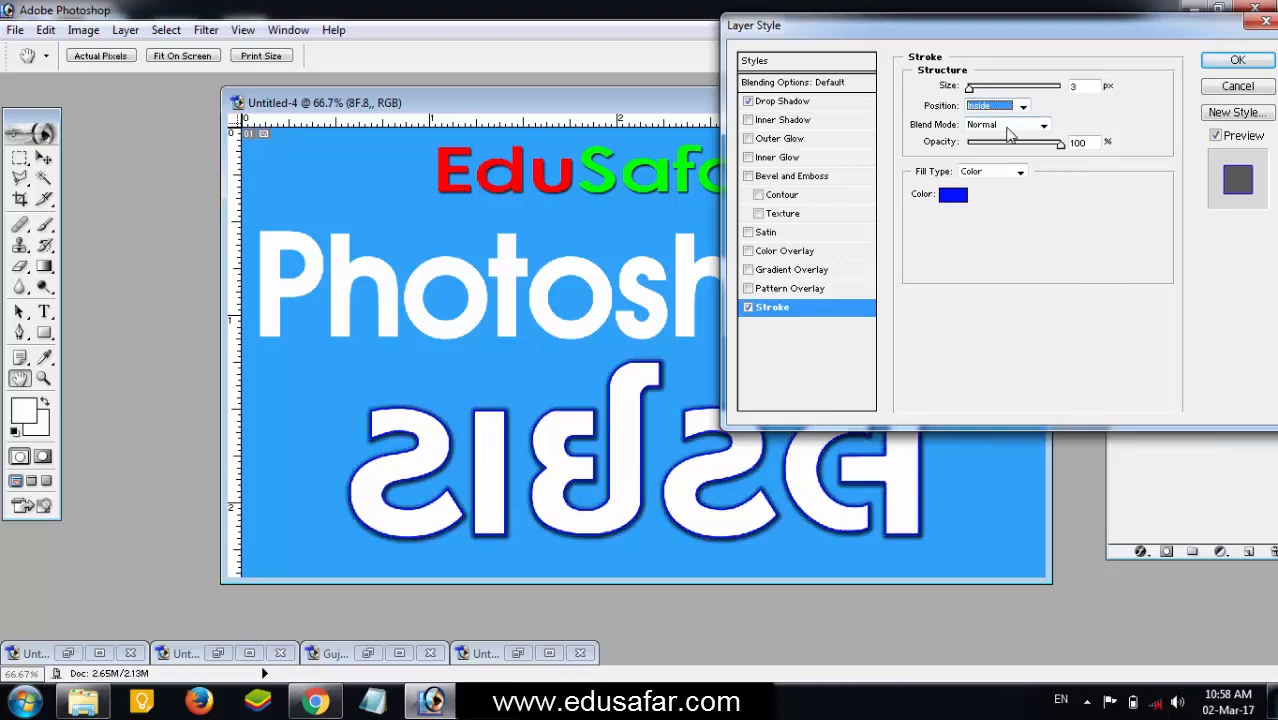
{"action": "left_click_drag", "start_coordinate": [1135, 30], "coordinate": [1019, 48]}
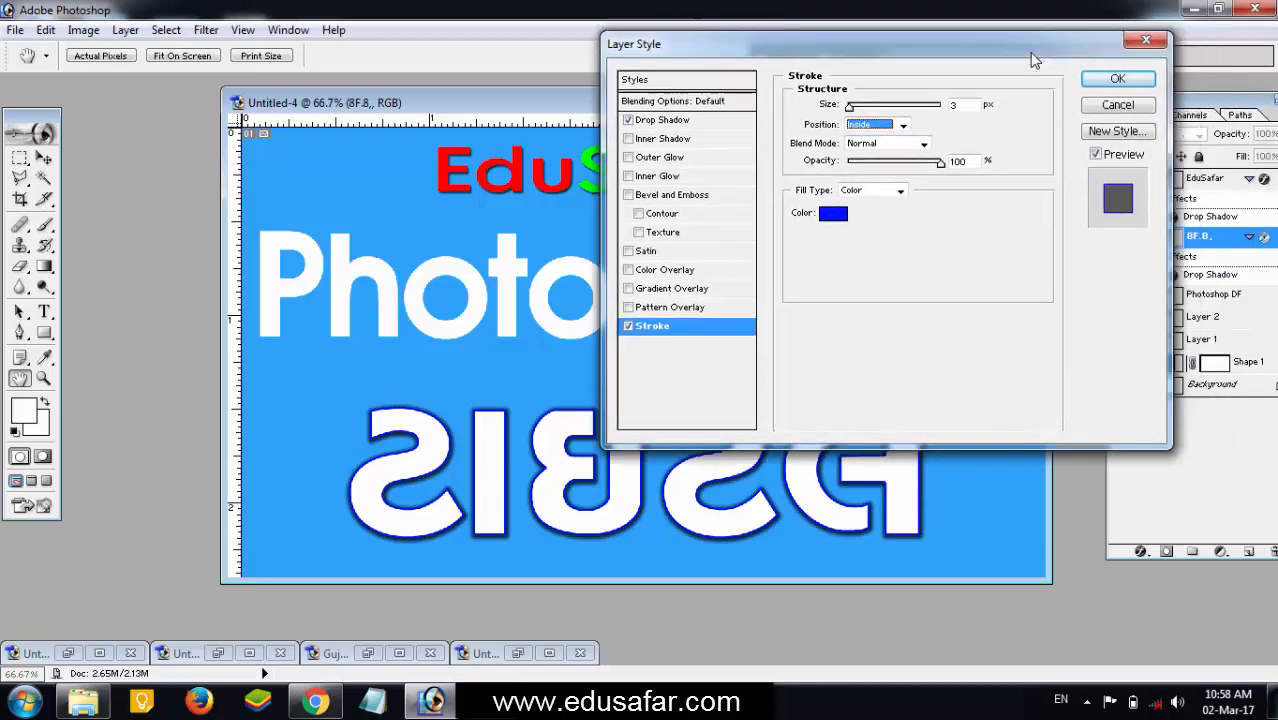
{"action": "left_click", "coordinate": [1112, 77]}
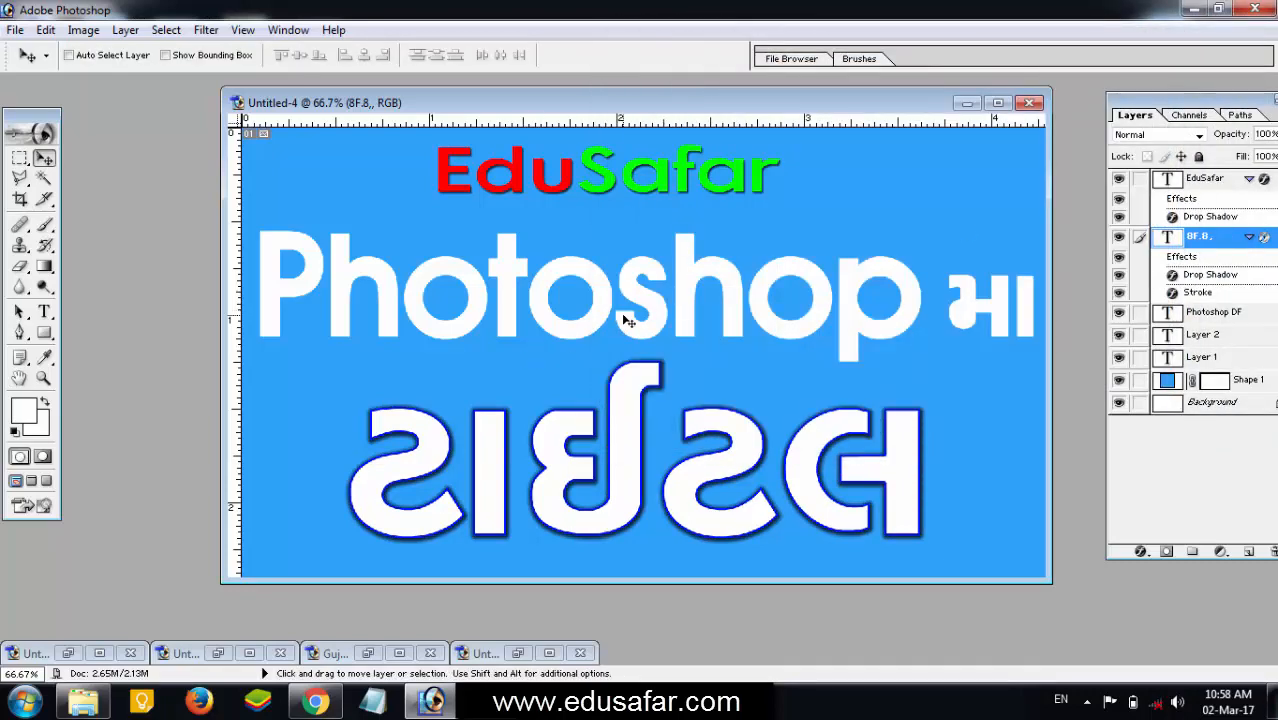
Copy the stroke and drop shadow effects from the "ટાઈટલ" text layer to the "Photoshop મા" text layer
{"action": "right_click", "coordinate": [339, 284]}
{"action": "left_click", "coordinate": [370, 293]}
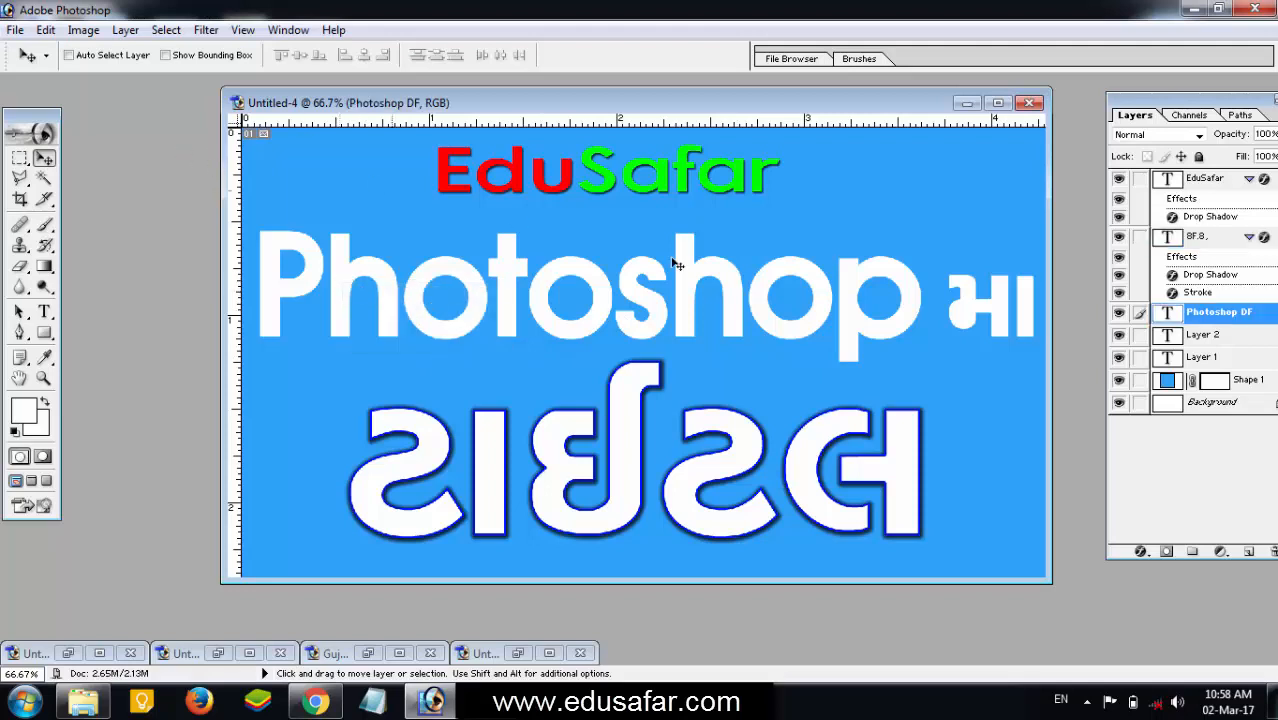
{"action": "left_click", "coordinate": [122, 31]}
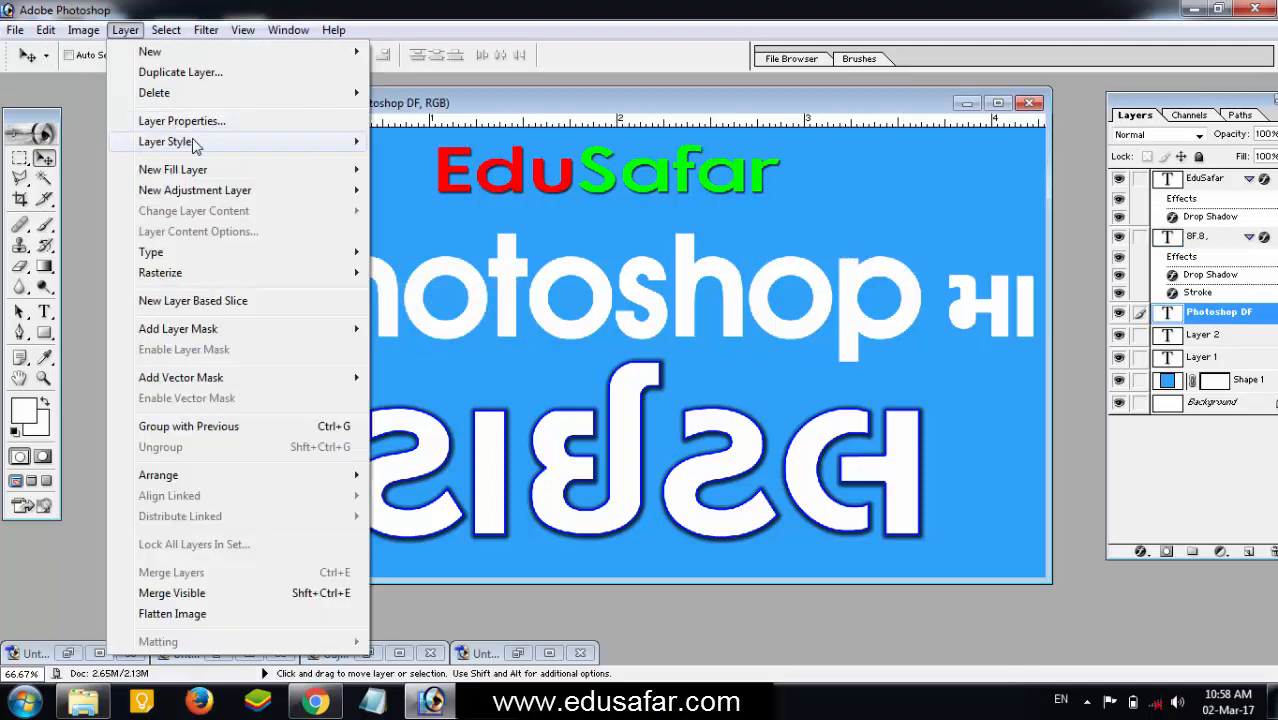
{"action": "mouse_move", "coordinate": [196, 146]}
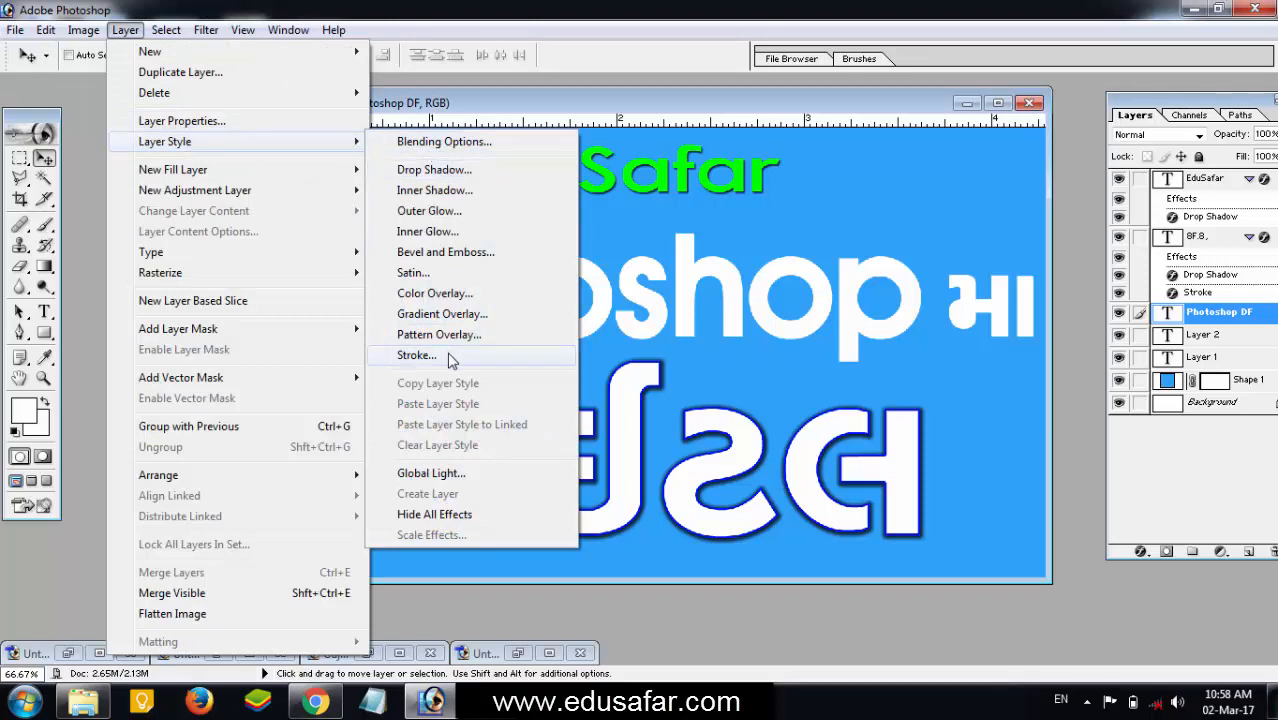
{"action": "left_click_drag", "start_coordinate": [798, 108], "coordinate": [681, 105]}
{"action": "left_click_drag", "start_coordinate": [1180, 105], "coordinate": [1023, 104]}
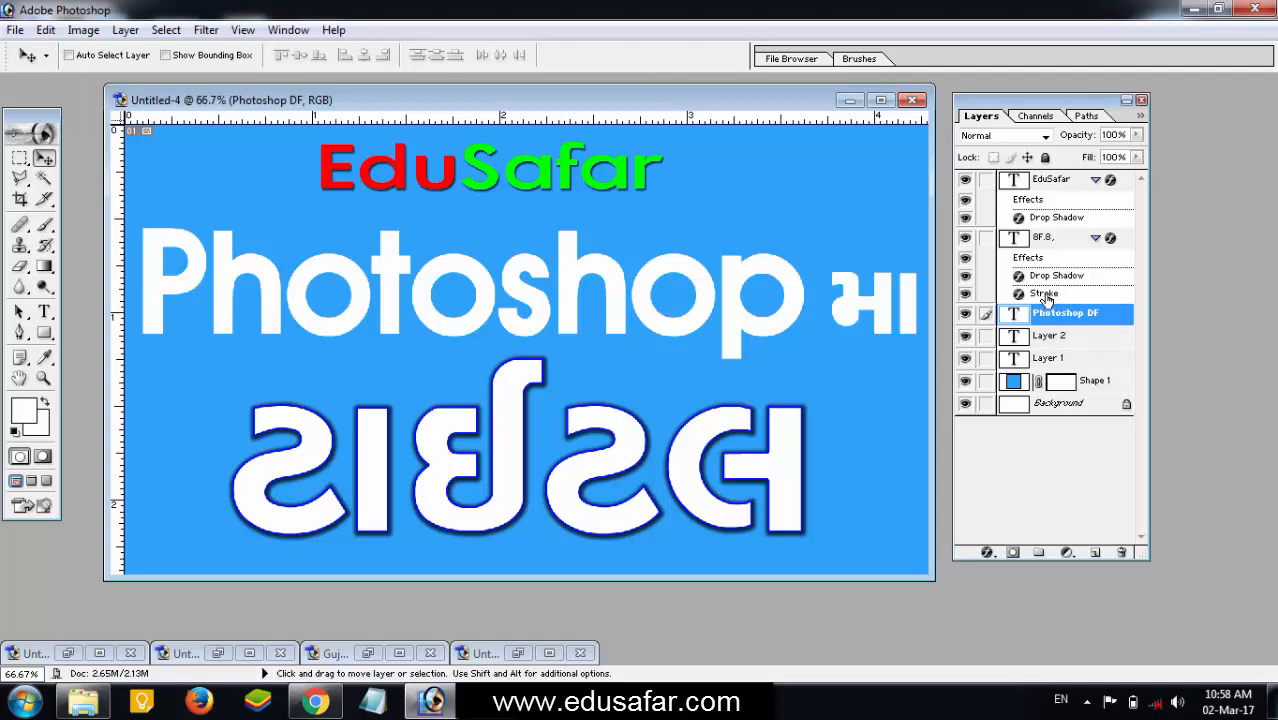
{"action": "left_click_drag", "start_coordinate": [1044, 295], "coordinate": [1047, 324]}
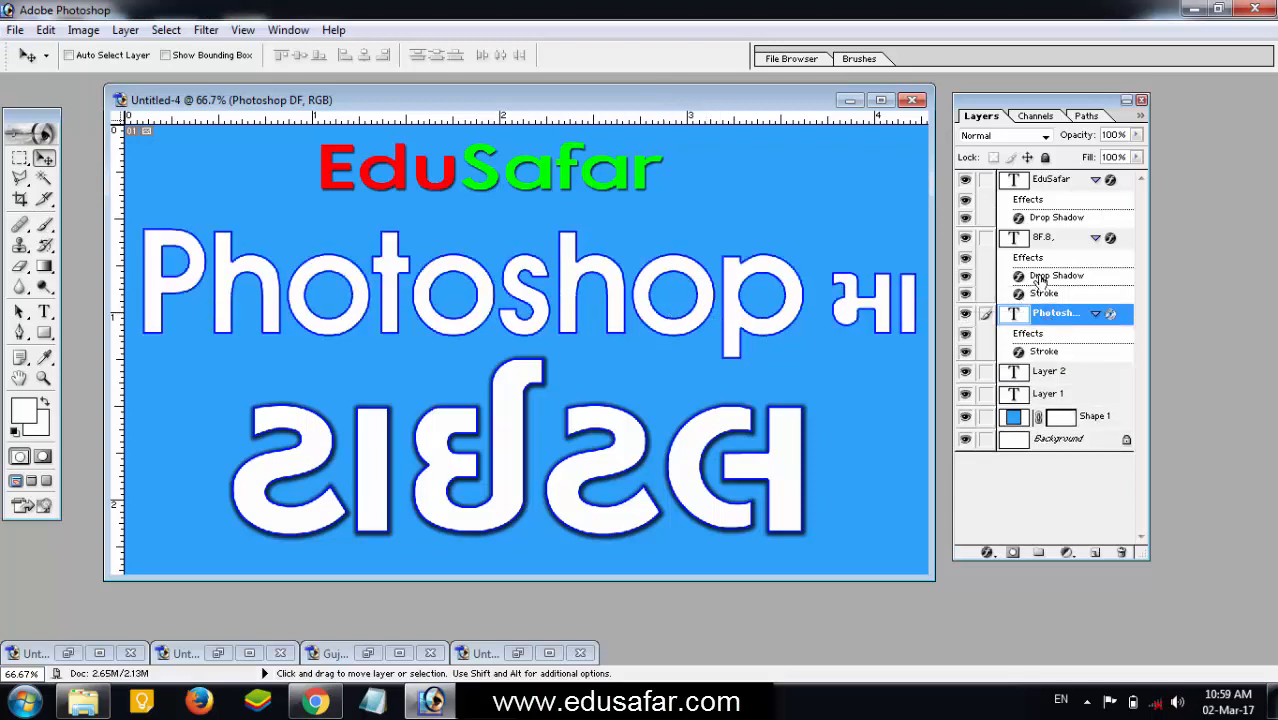
{"action": "left_click_drag", "start_coordinate": [1038, 281], "coordinate": [1043, 316]}
{"action": "double_click", "coordinate": [1043, 316]}
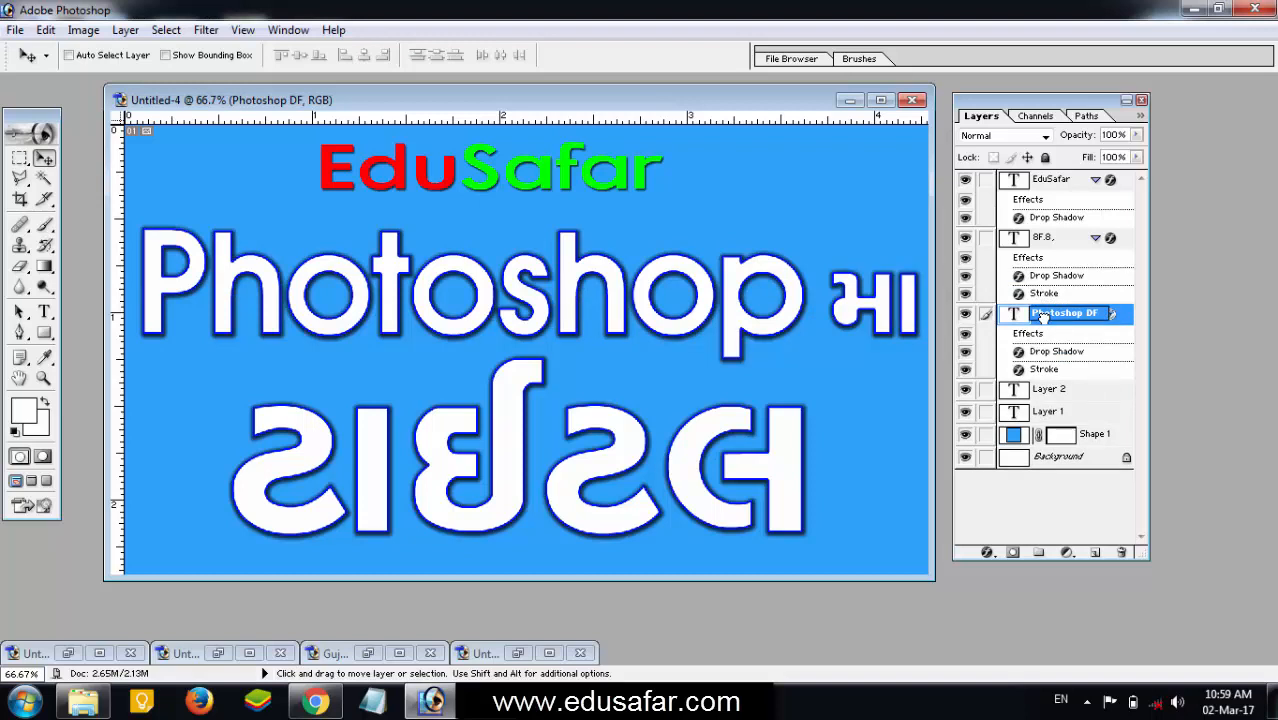
{"action": "key", "text": "Return"}
Set the stroke size of the "Photoshop મા" text layer to 2 px and apply the style
{"action": "right_click", "coordinate": [735, 320]}
{"action": "left_click", "coordinate": [762, 330]}
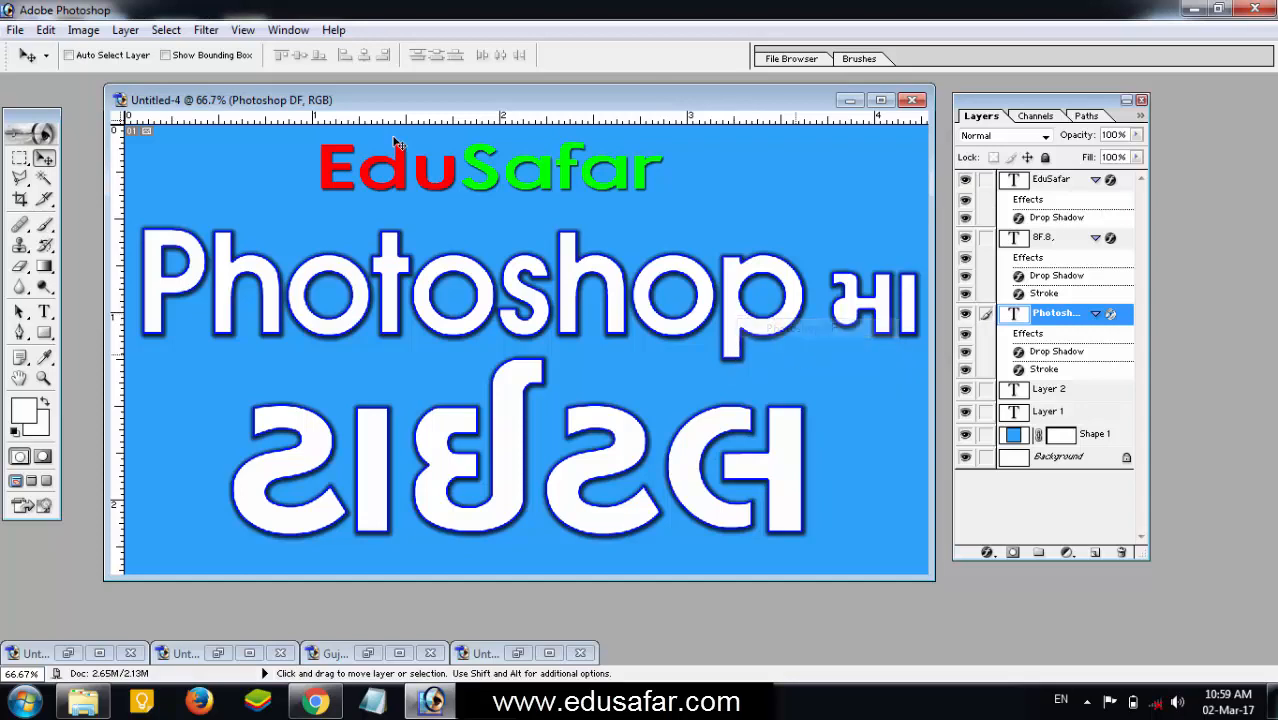
{"action": "left_click", "coordinate": [125, 29]}
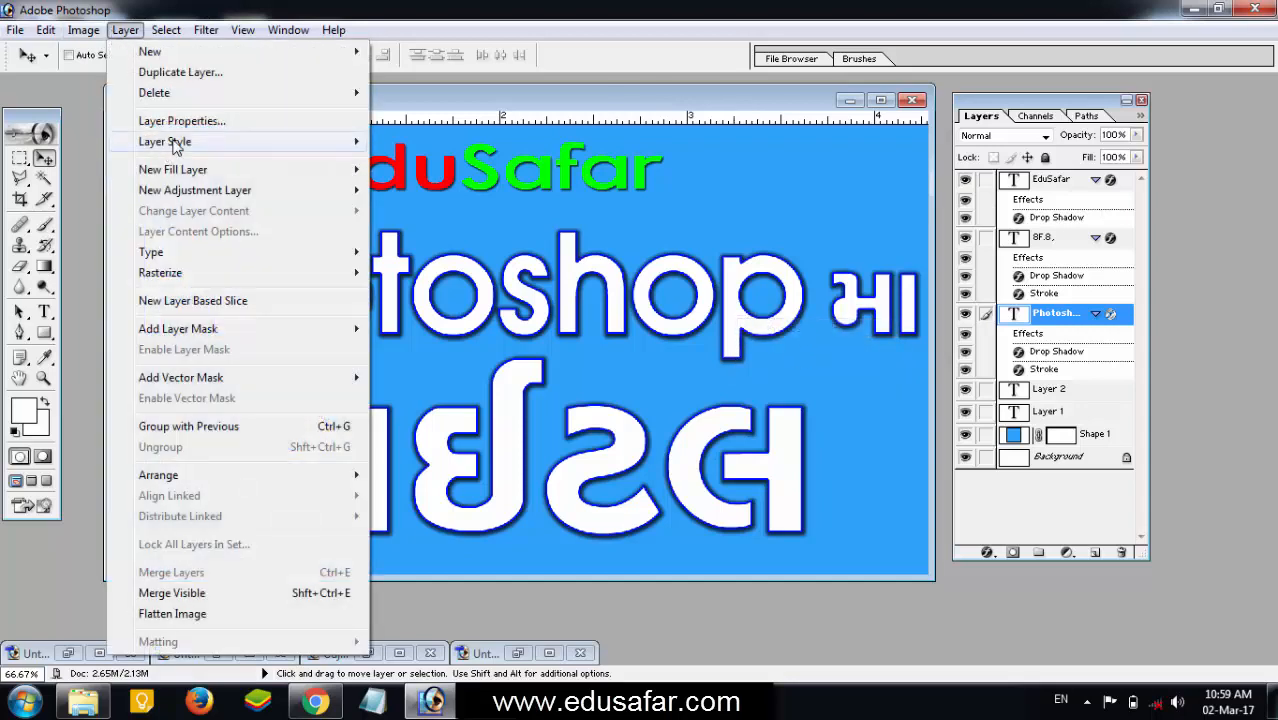
{"action": "left_click", "coordinate": [416, 355]}
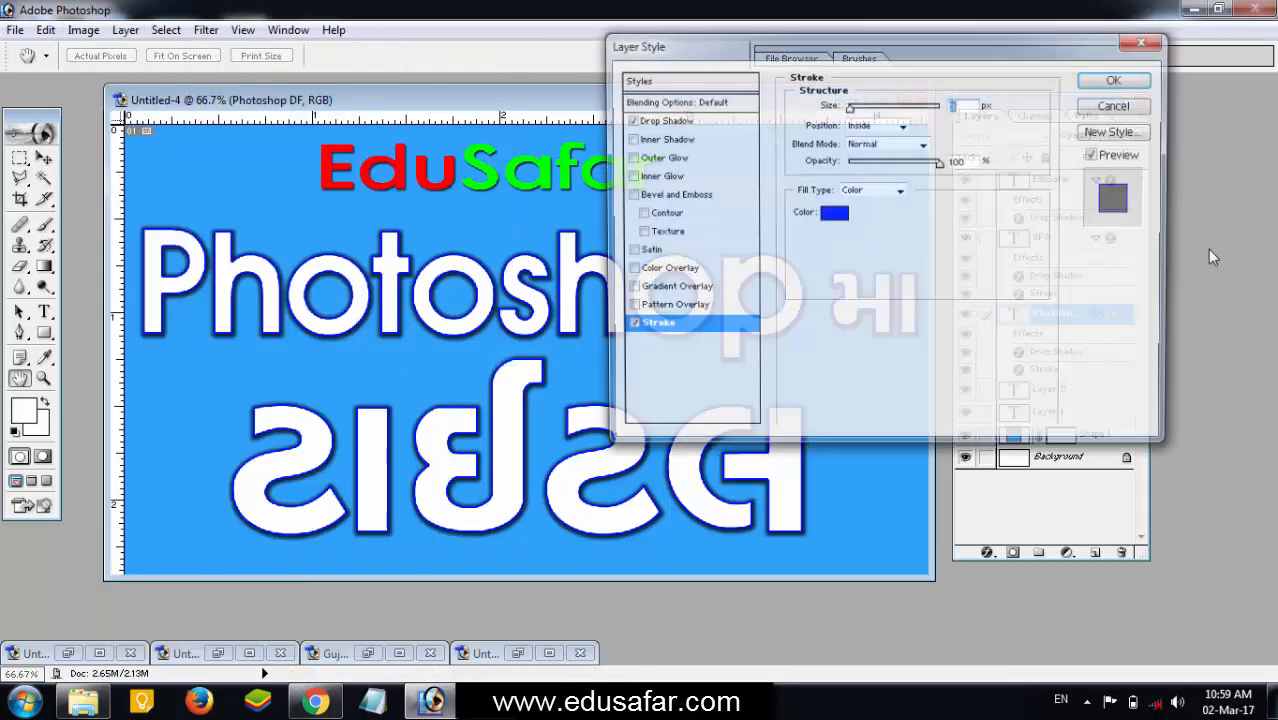
{"action": "type", "text": "2"}
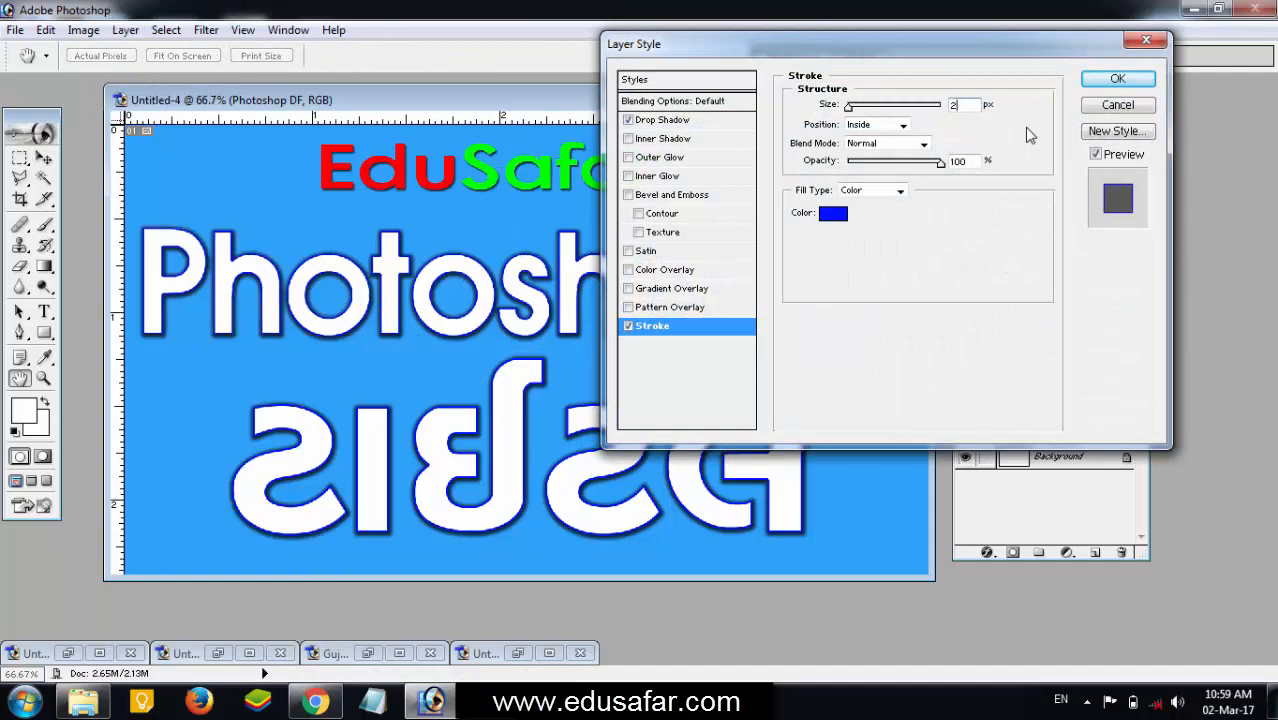
{"action": "left_click", "coordinate": [1112, 79]}
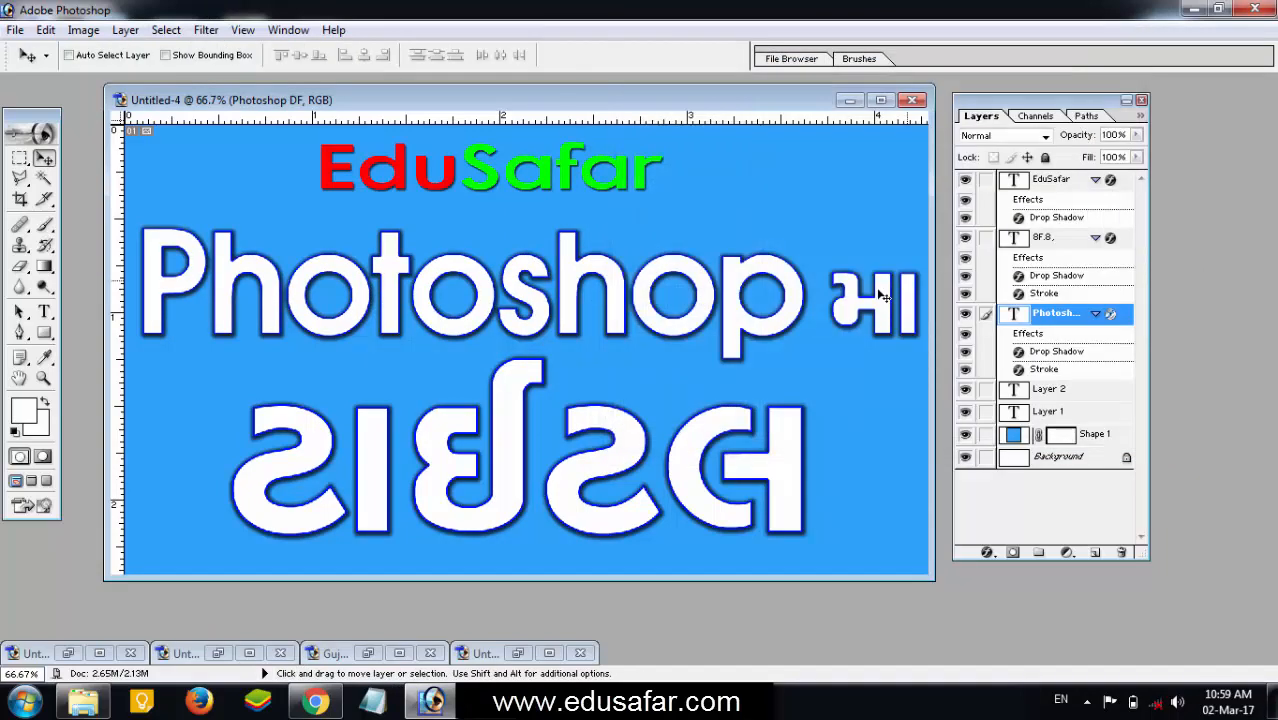
Recolour the whole "ટાઈટલ" text yellow (FFF600) and commit the text edit
{"action": "left_click", "coordinate": [45, 315]}
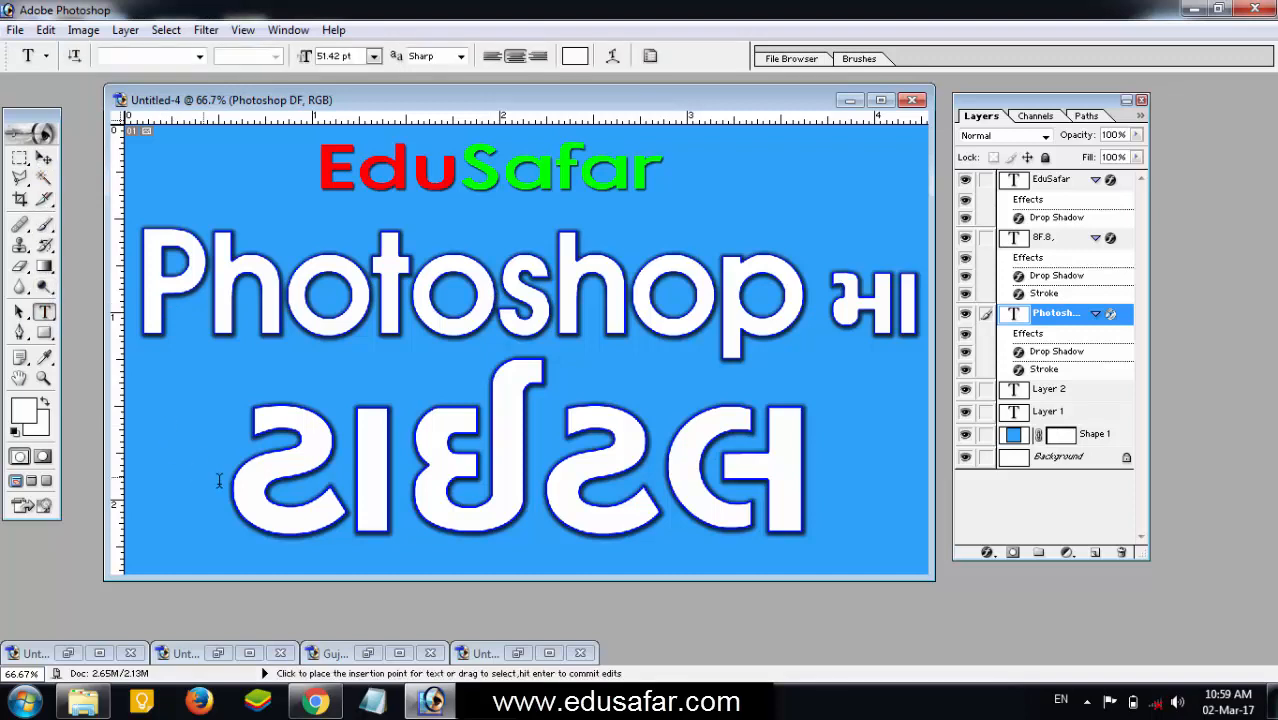
{"action": "left_click_drag", "start_coordinate": [229, 474], "coordinate": [800, 520]}
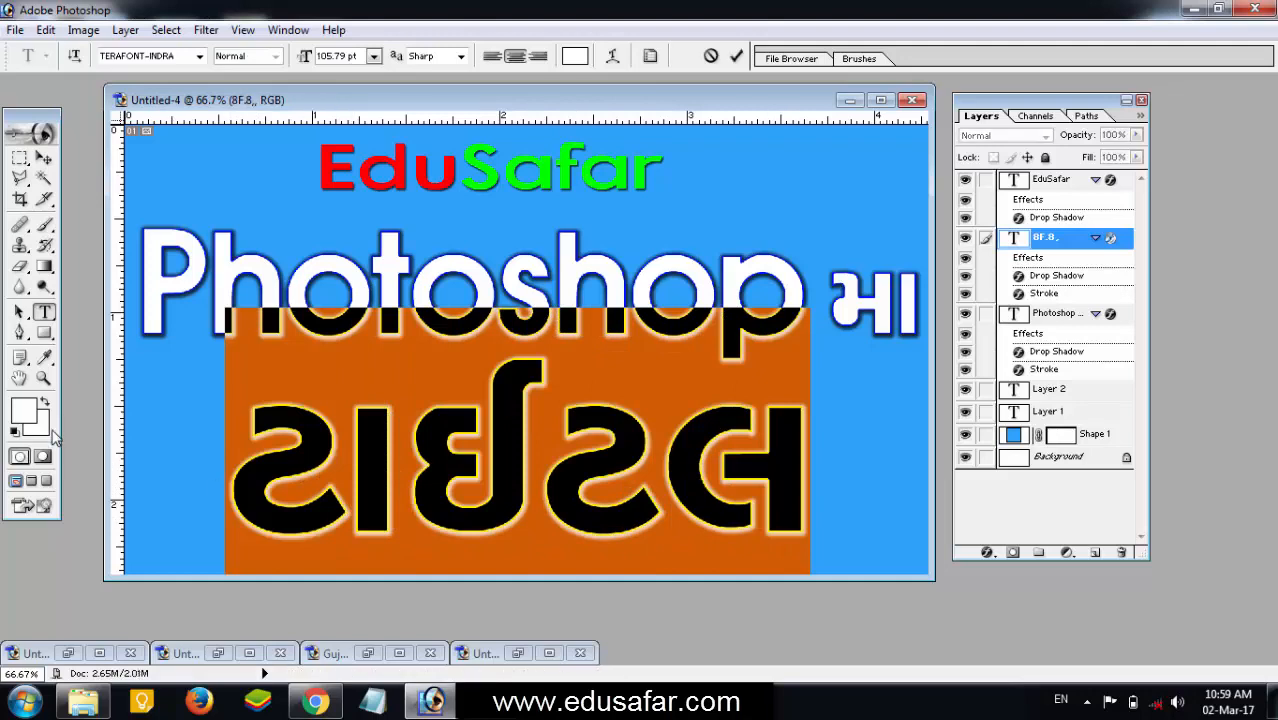
{"action": "left_click", "coordinate": [25, 412]}
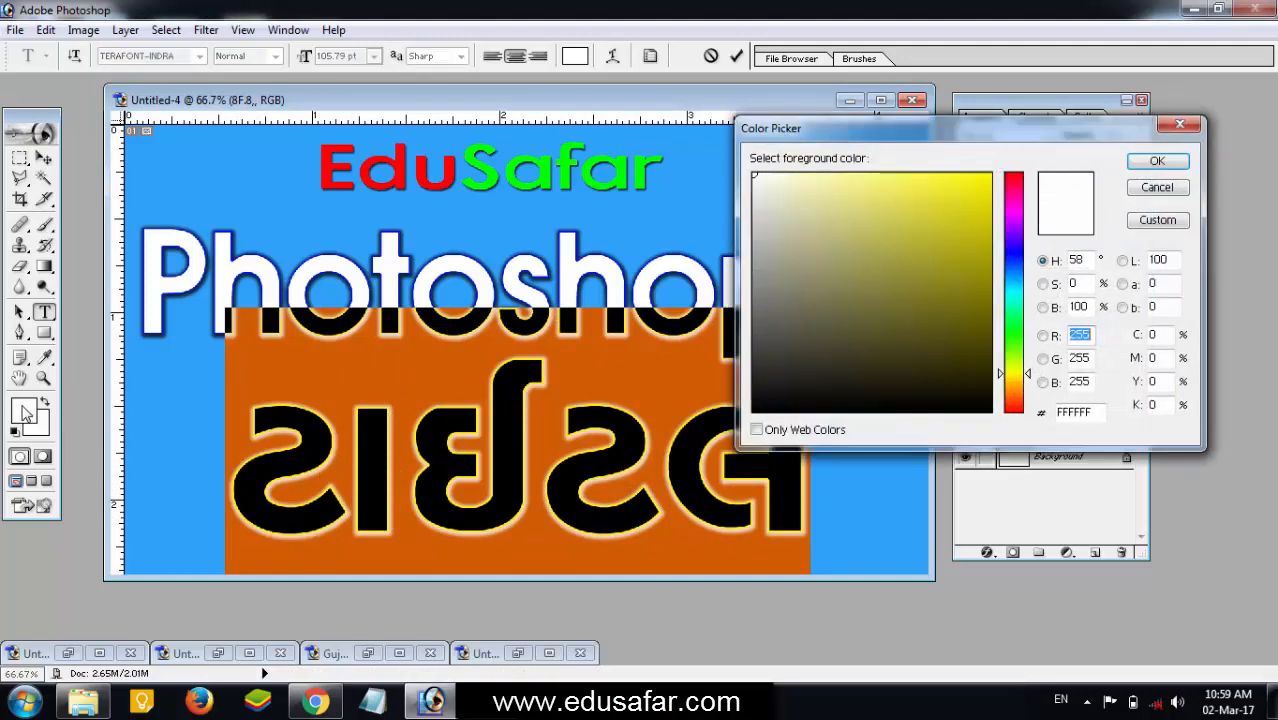
{"action": "left_click", "coordinate": [988, 196]}
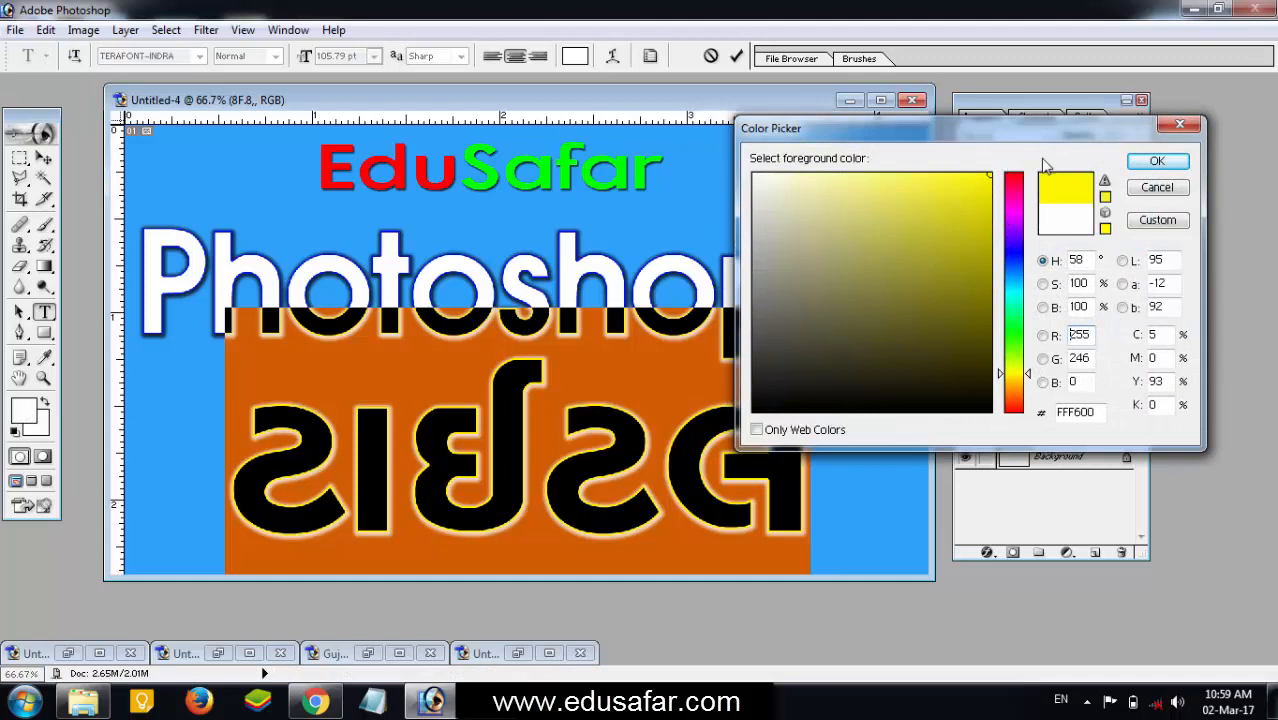
{"action": "left_click", "coordinate": [1156, 161]}
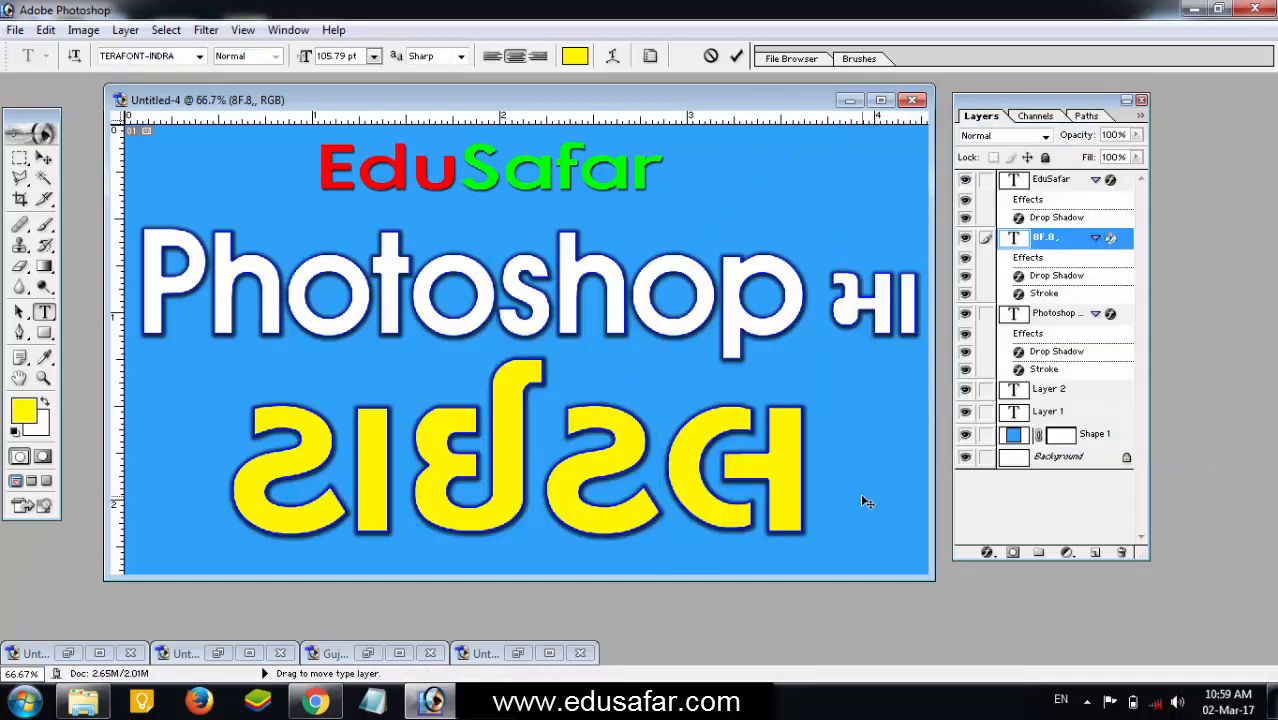
{"action": "left_click", "coordinate": [43, 158]}
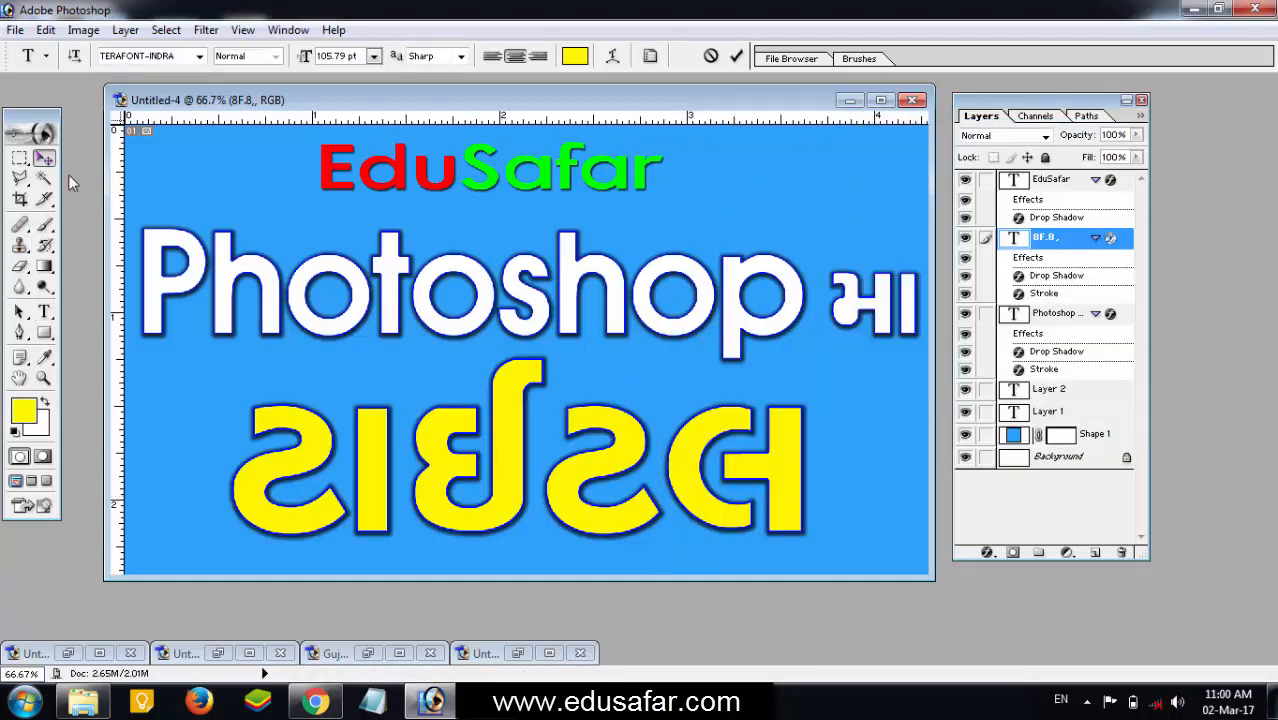
Try the logo's green and red, the background blue and white as sampled colours for the "Photoshop મા" text, and cancel the colour change
{"action": "left_click", "coordinate": [44, 311]}
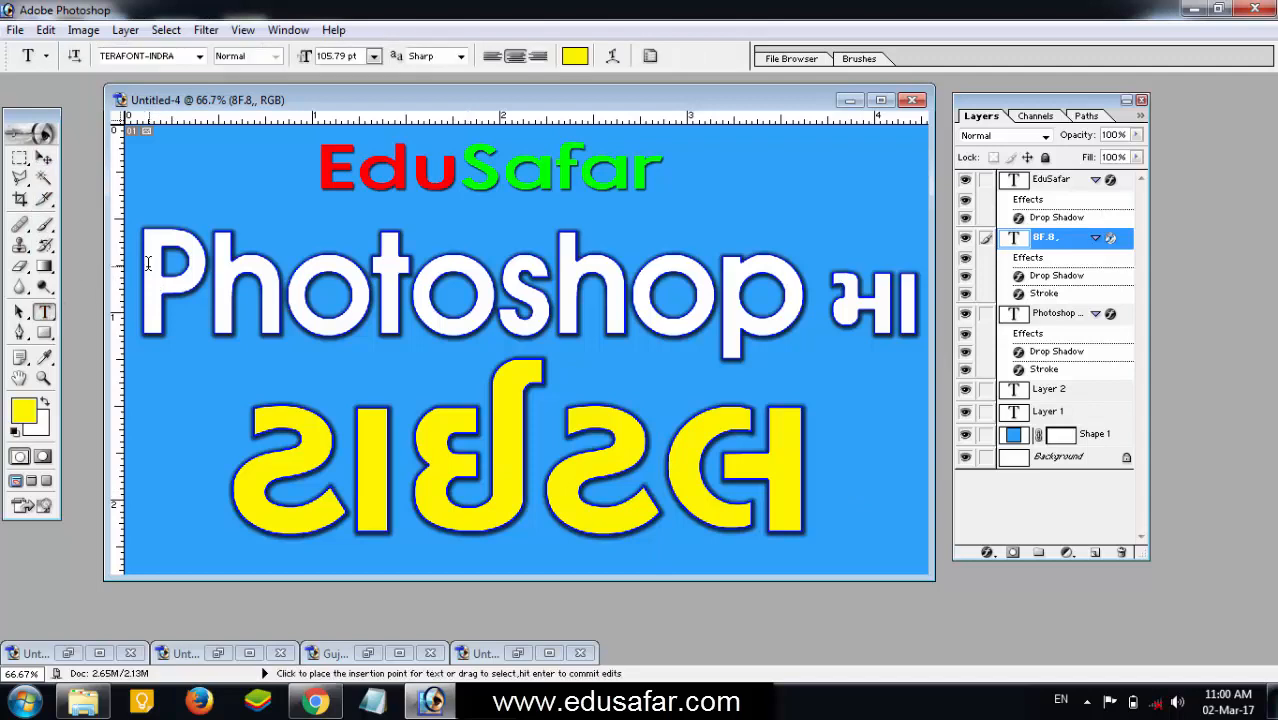
{"action": "left_click_drag", "start_coordinate": [148, 263], "coordinate": [983, 298]}
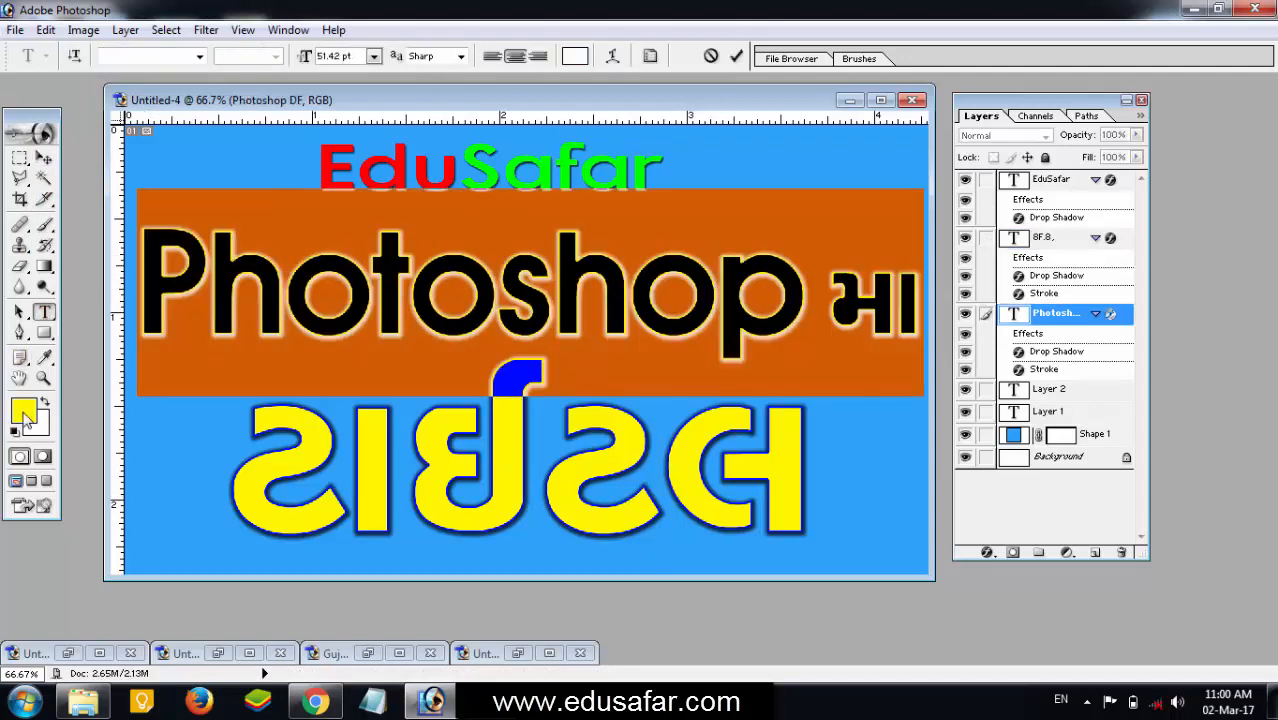
{"action": "left_click", "coordinate": [22, 408]}
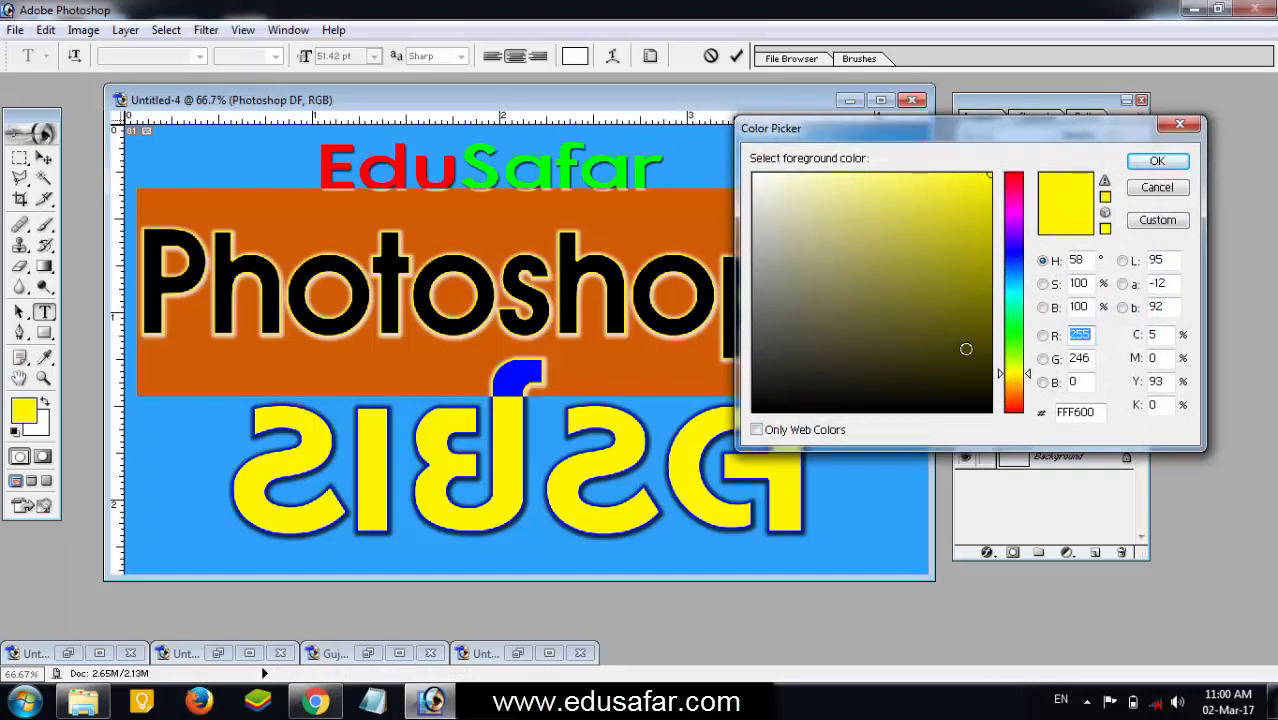
{"action": "left_click", "coordinate": [489, 179]}
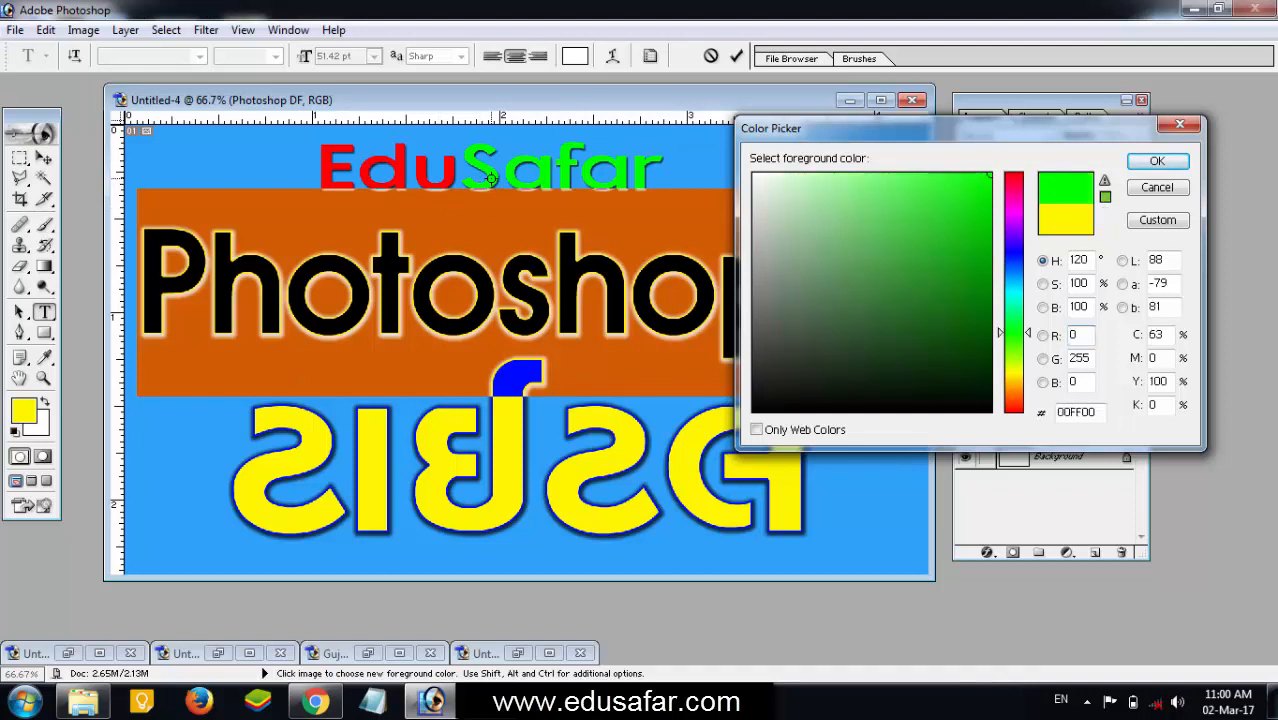
{"action": "left_click", "coordinate": [397, 165]}
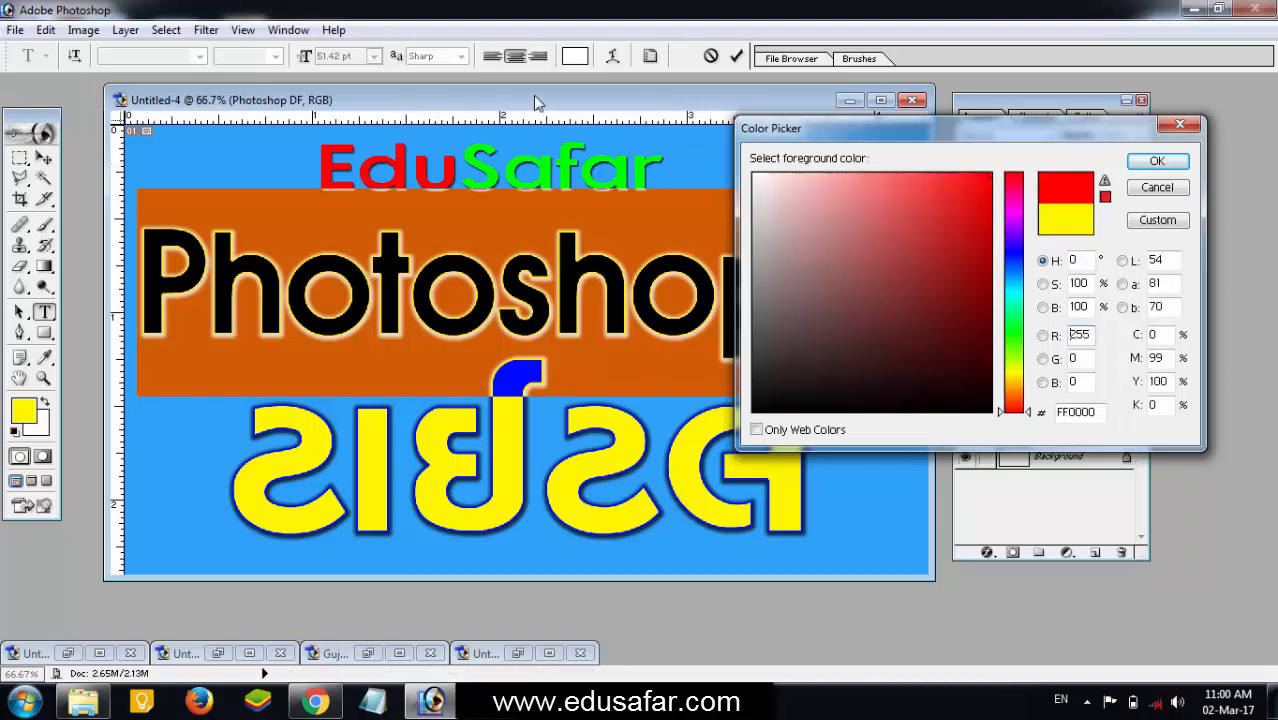
{"action": "left_click", "coordinate": [189, 169]}
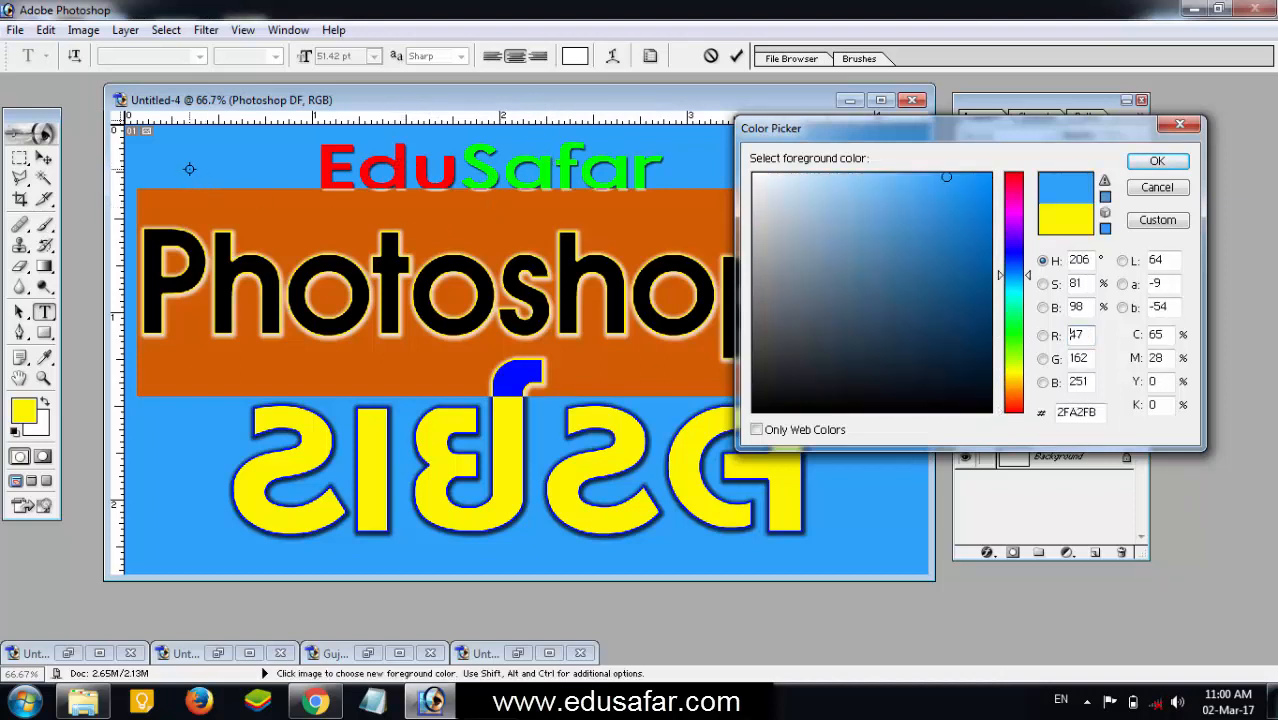
{"action": "left_click", "coordinate": [400, 270]}
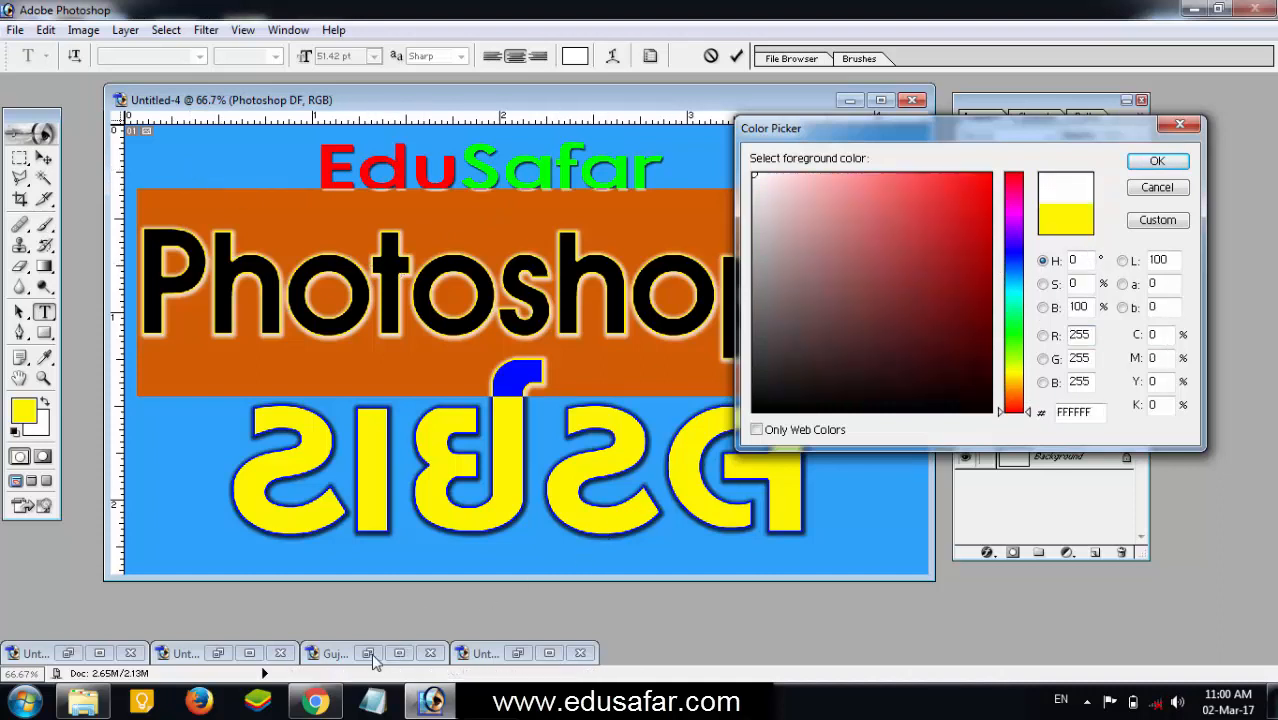
{"action": "key", "text": "Tab"}
{"action": "left_click", "coordinate": [1157, 188]}
Restore the minimised Gujarati grammar image and place the Untitled-4 window beside it so both images are in view
{"action": "left_click", "coordinate": [522, 652]}
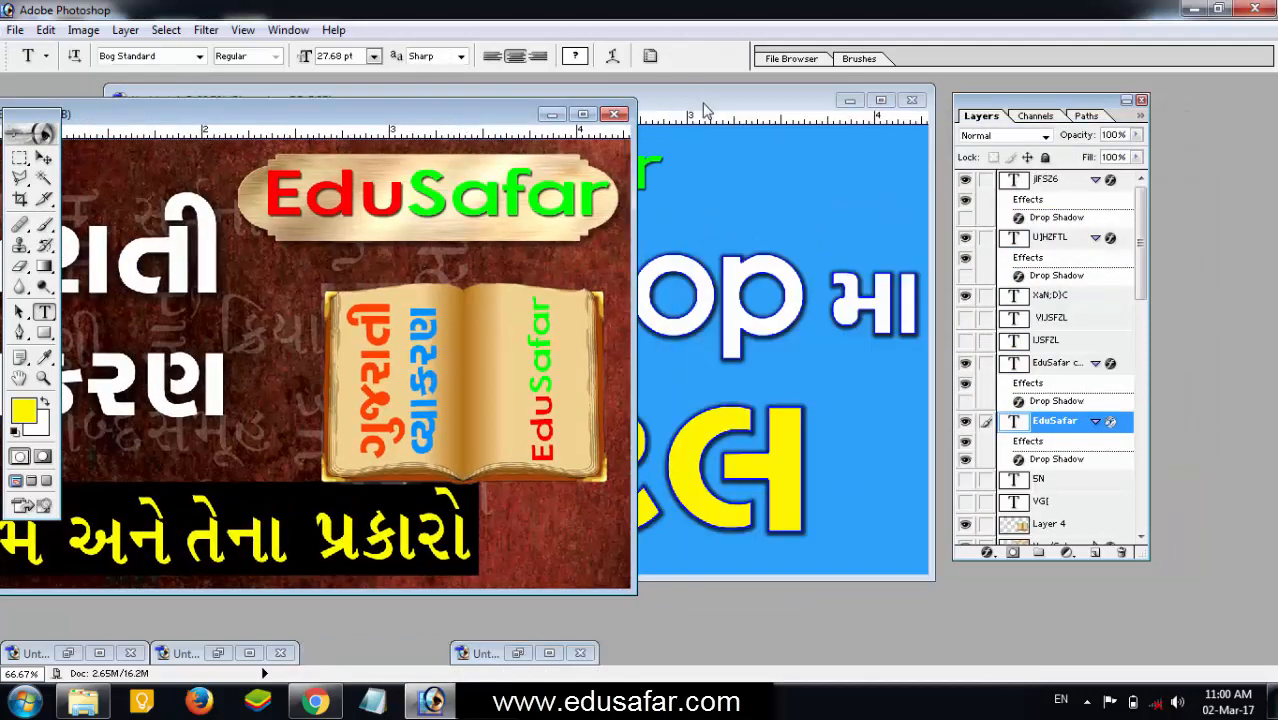
{"action": "left_click", "coordinate": [703, 103]}
{"action": "left_click_drag", "start_coordinate": [703, 103], "coordinate": [911, 110]}
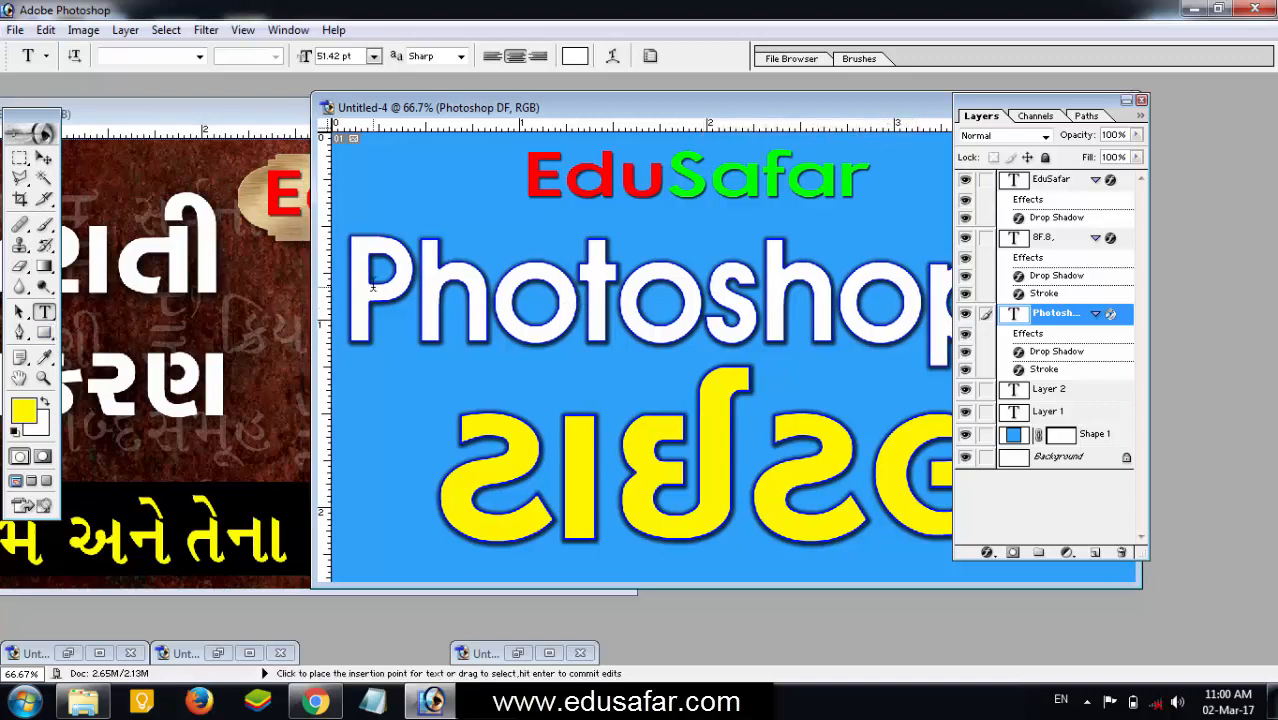
Recolour the whole "Photoshop મા" text dark brown (3B1A0A), sampled from the background of the Gujarati grammar image
{"action": "left_click", "coordinate": [342, 285]}
{"action": "left_click_drag", "start_coordinate": [342, 285], "coordinate": [1244, 332]}
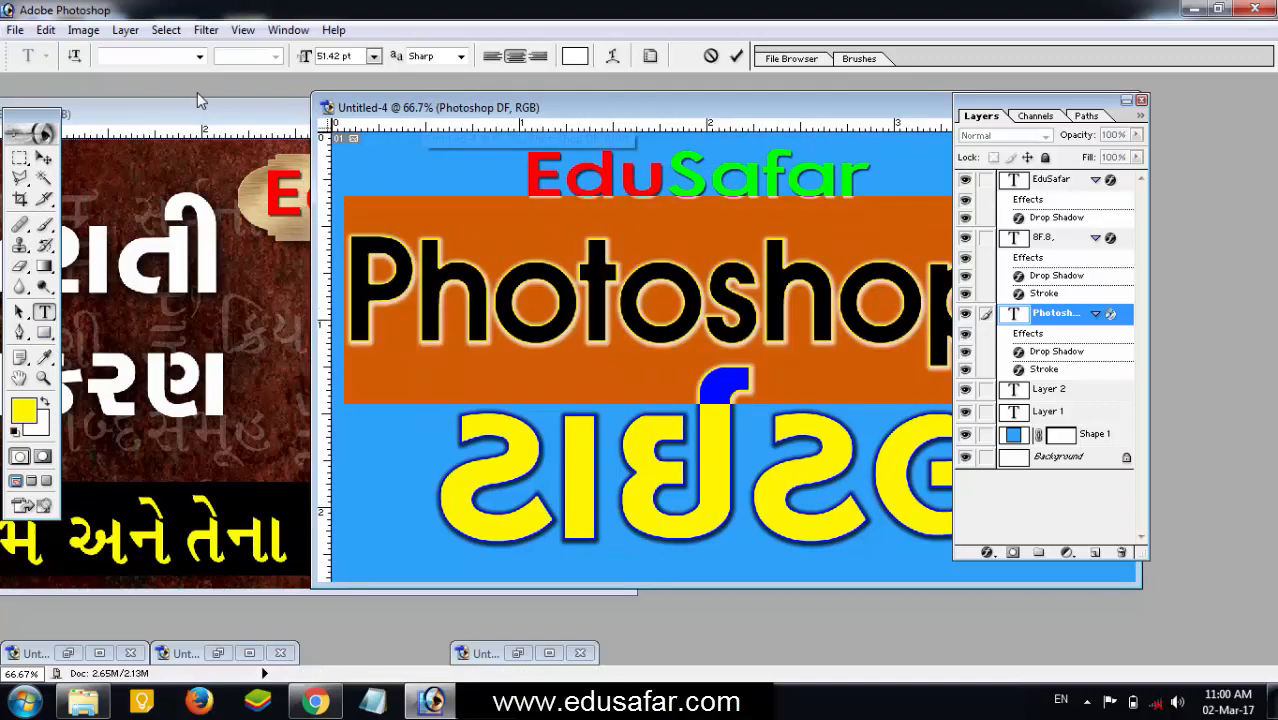
{"action": "left_click", "coordinate": [24, 411]}
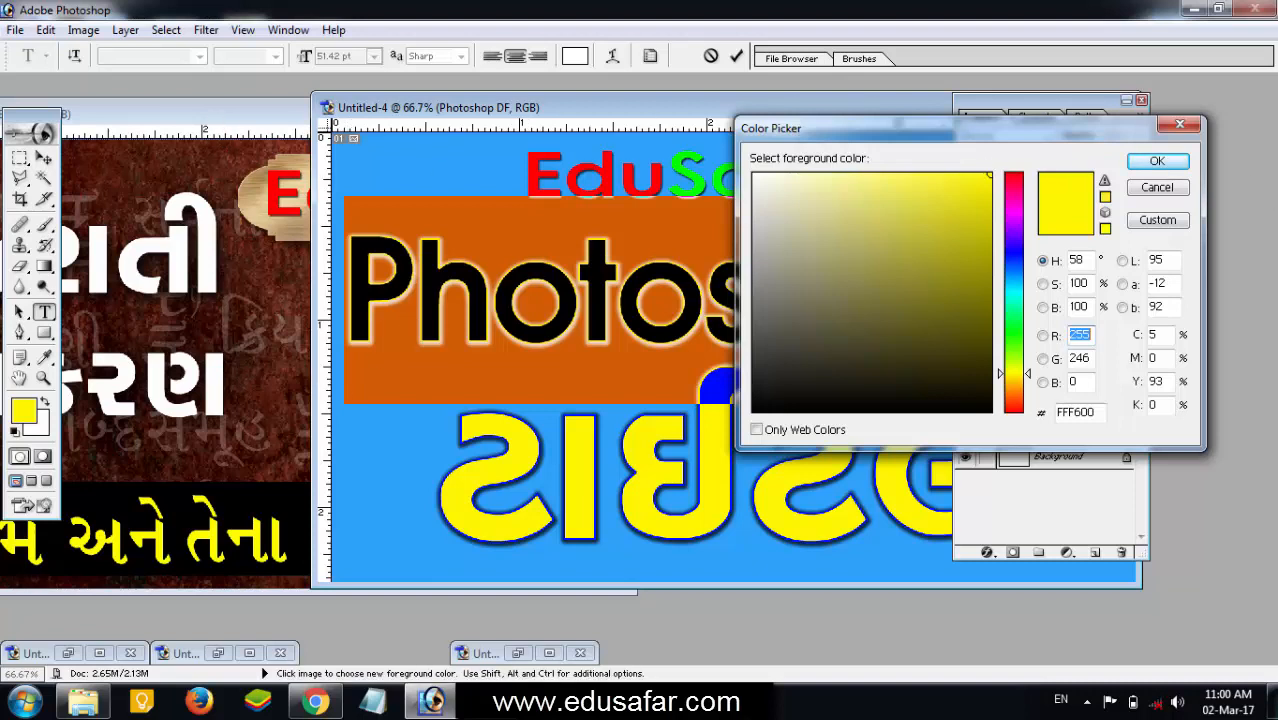
{"action": "left_click", "coordinate": [255, 532]}
{"action": "left_click", "coordinate": [255, 450]}
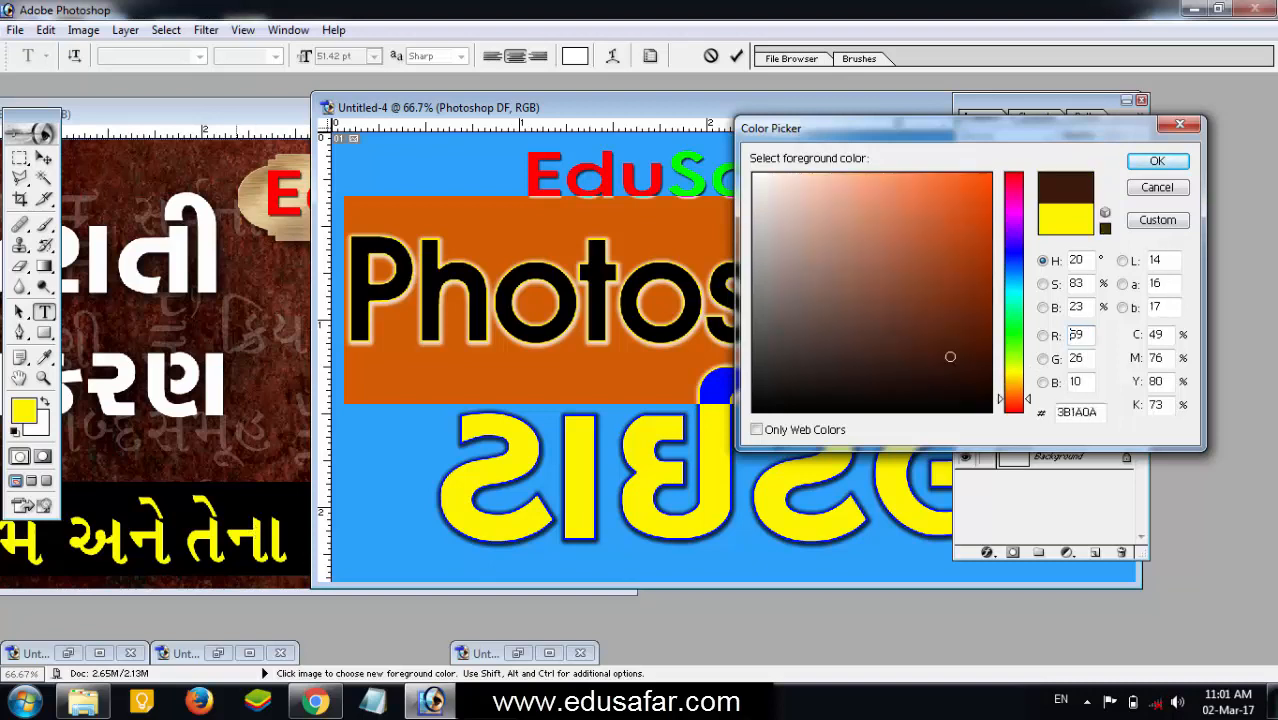
{"action": "left_click", "coordinate": [1157, 162]}
{"action": "left_click", "coordinate": [836, 150]}
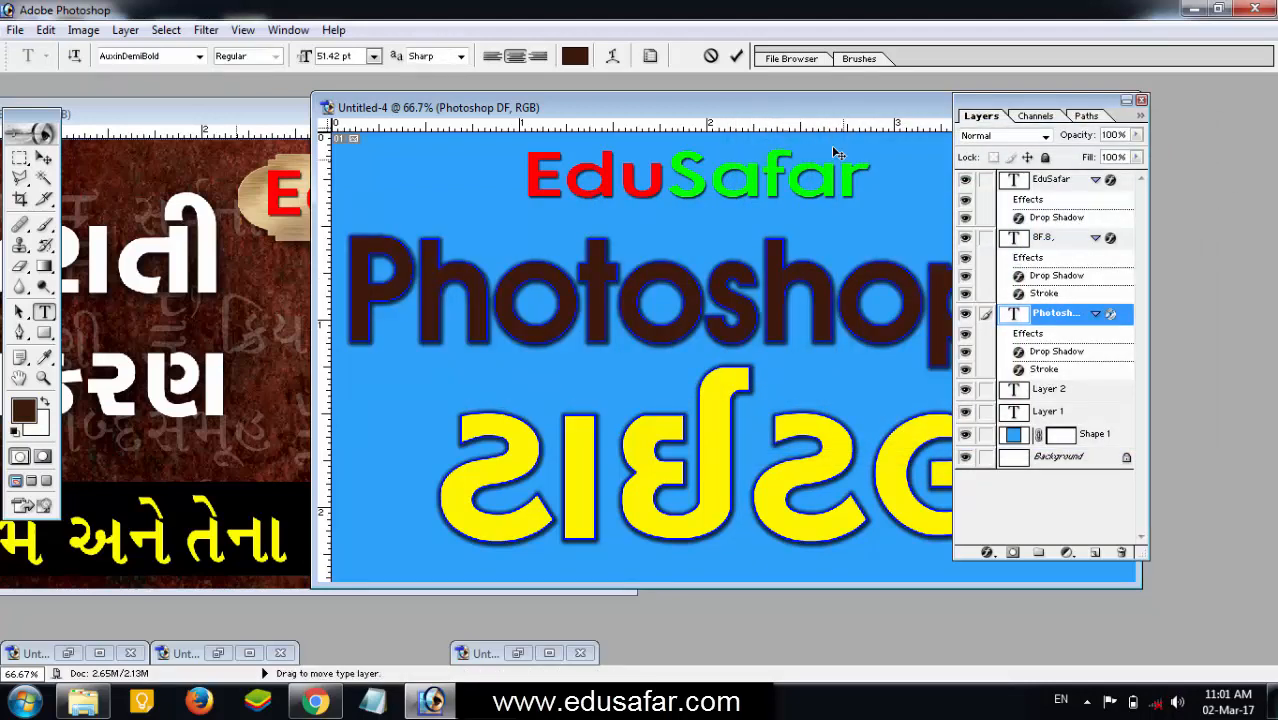
{"action": "left_click_drag", "start_coordinate": [811, 110], "coordinate": [613, 113]}
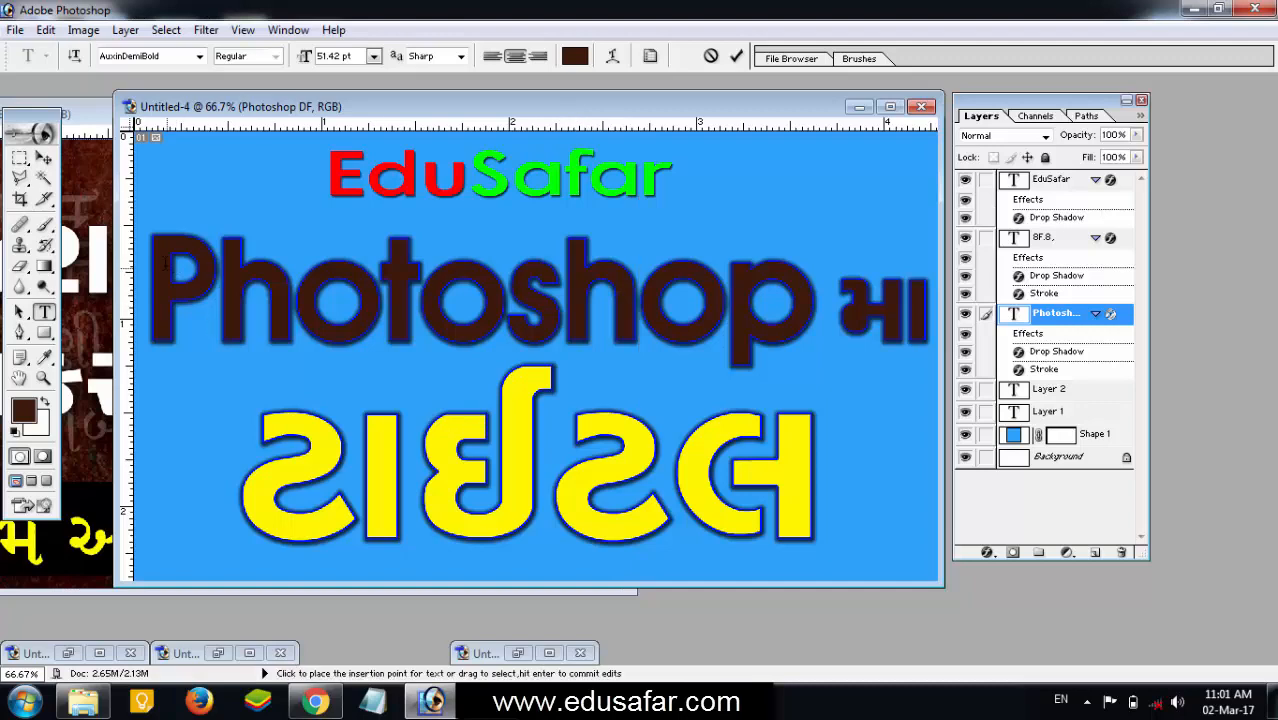
Recolour the whole "Photoshop મા" text cream (FFEDC0), sampled from the Gujarati grammar image
{"action": "left_click_drag", "start_coordinate": [162, 268], "coordinate": [932, 290]}
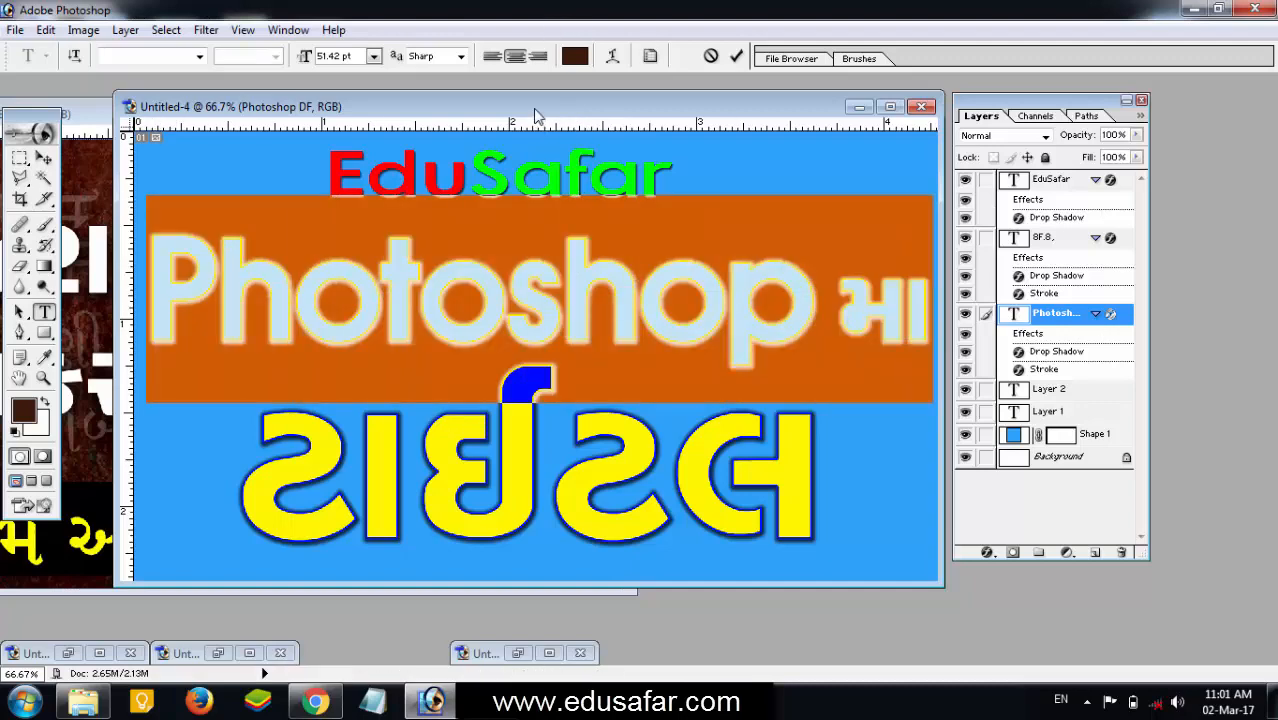
{"action": "left_click_drag", "start_coordinate": [535, 113], "coordinate": [801, 107]}
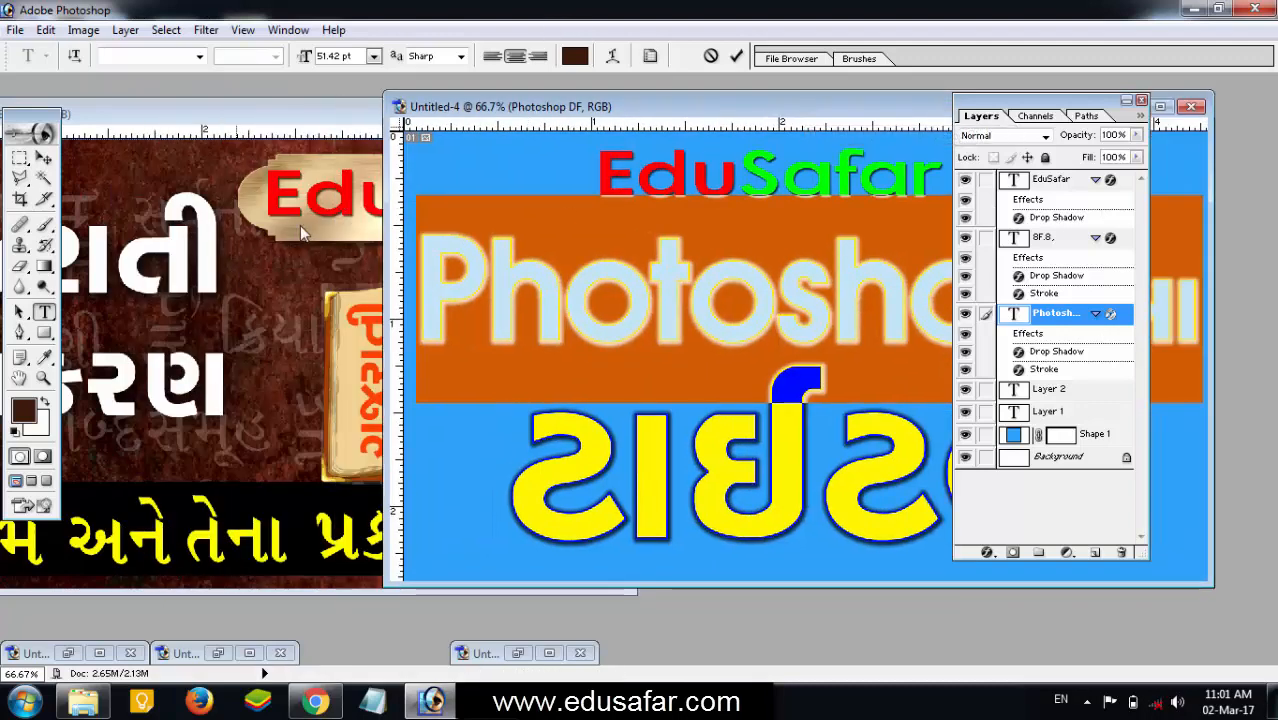
{"action": "left_click", "coordinate": [24, 410]}
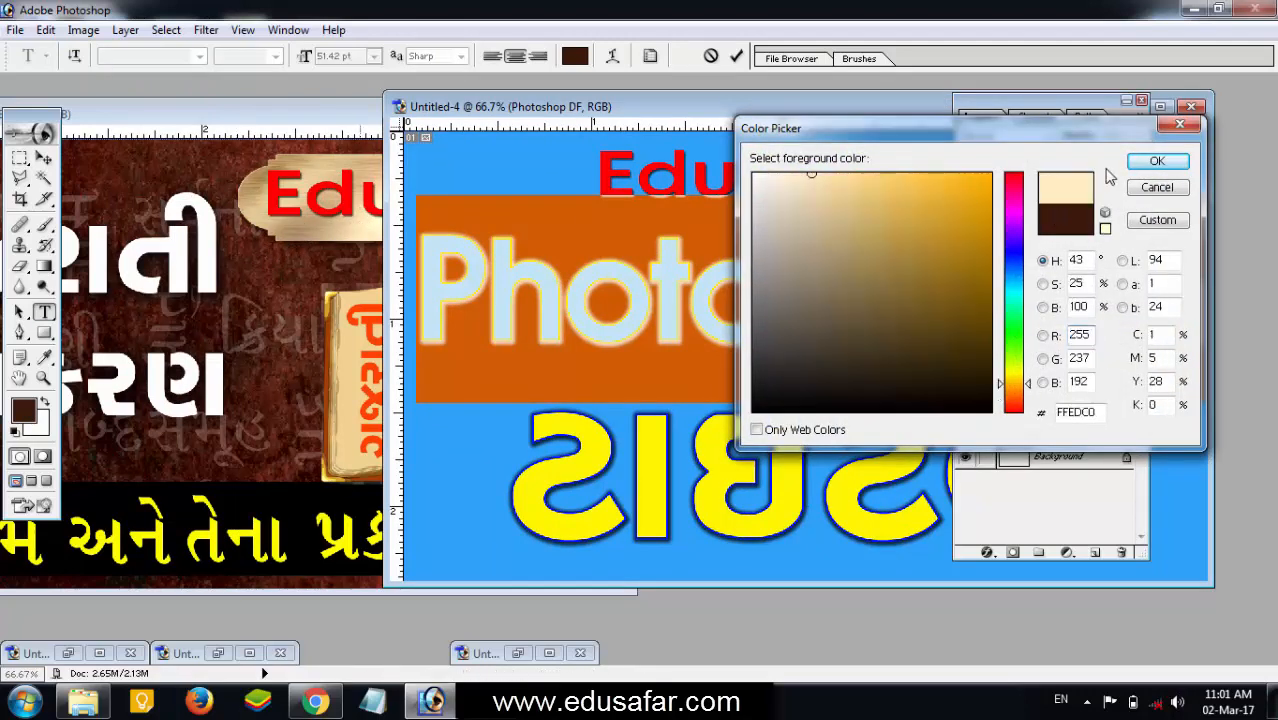
{"action": "left_click", "coordinate": [1156, 161]}
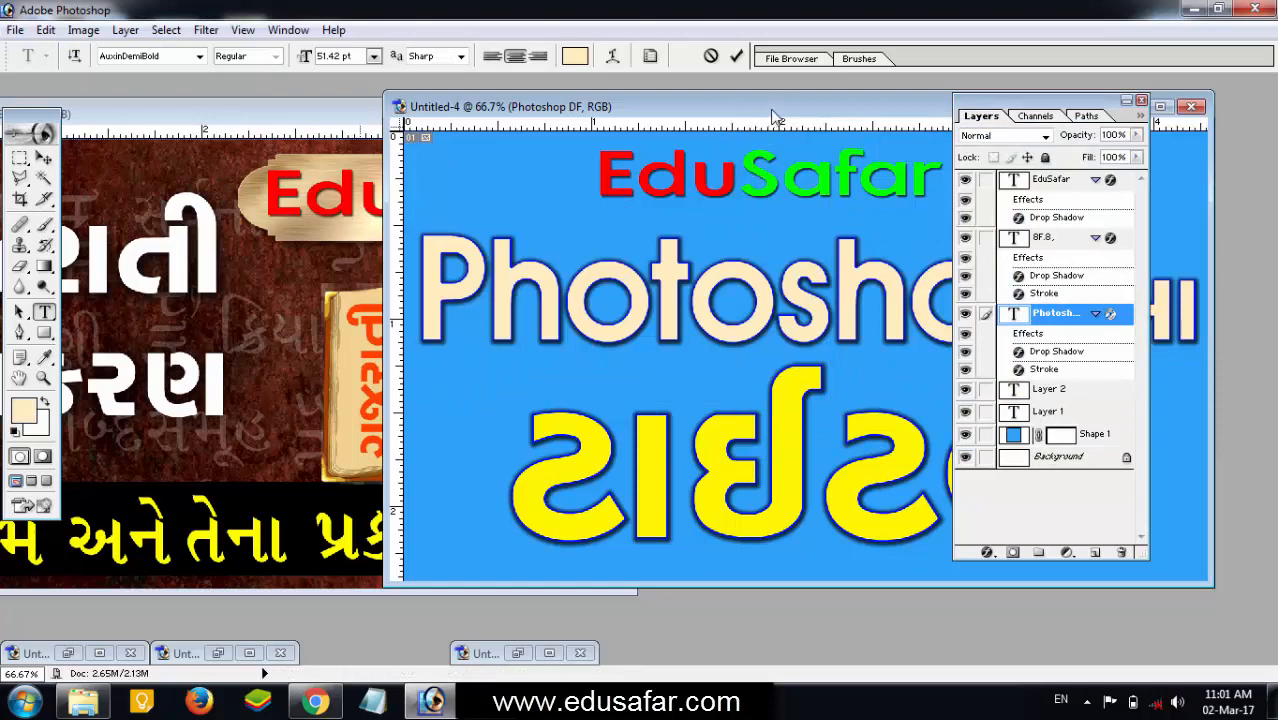
Rearrange the Untitled-4 window and the Layers palette so the palette does not cover the title image
{"action": "left_click_drag", "start_coordinate": [776, 108], "coordinate": [494, 111]}
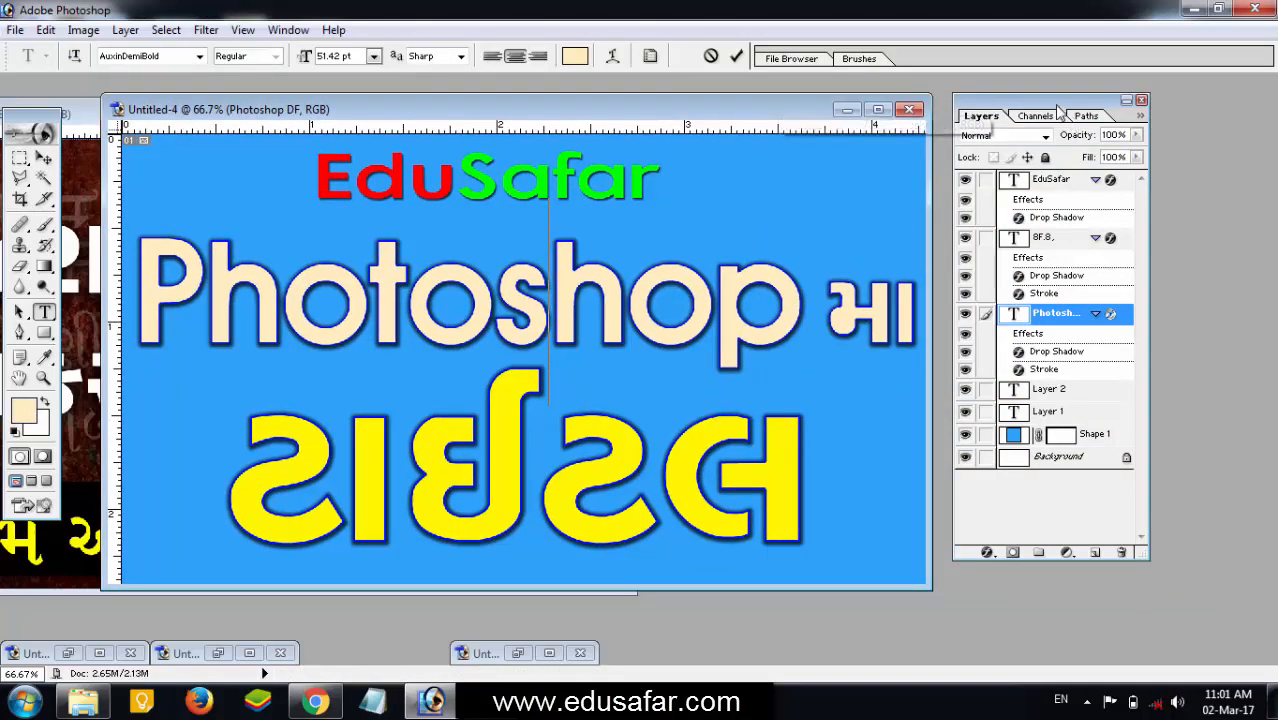
{"action": "left_click_drag", "start_coordinate": [1055, 112], "coordinate": [1163, 106]}
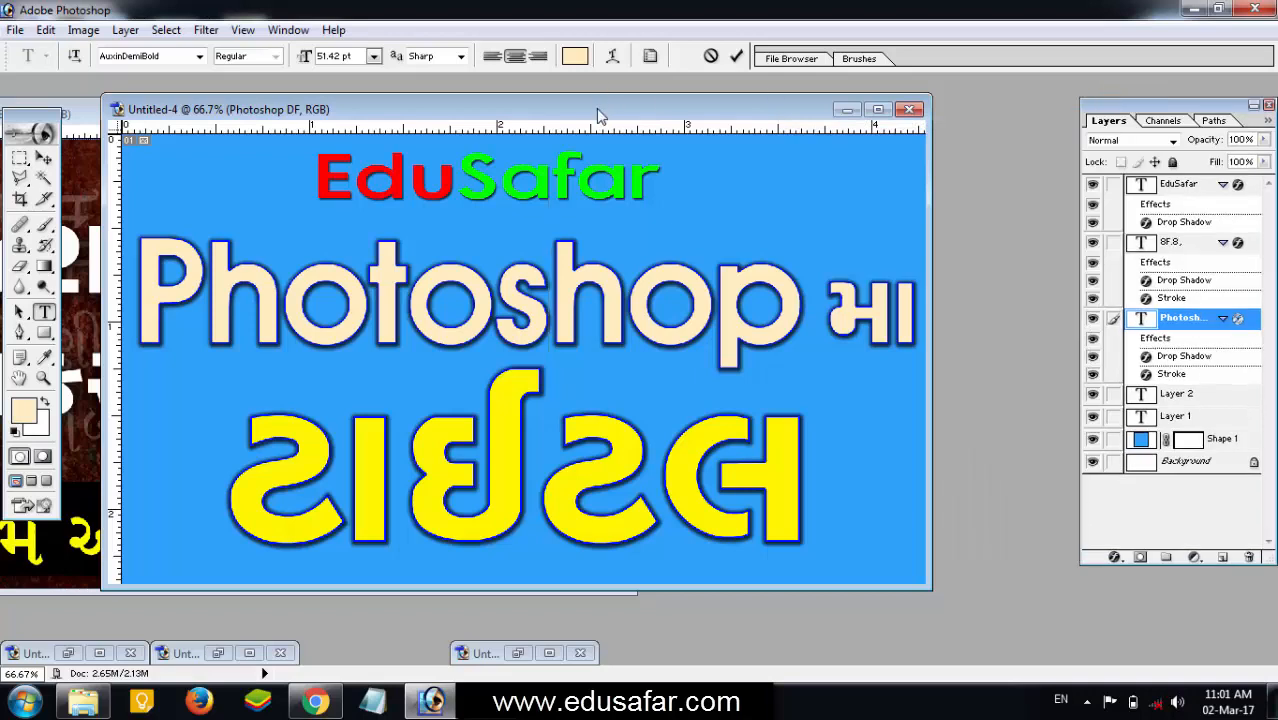
{"action": "left_click_drag", "start_coordinate": [597, 109], "coordinate": [658, 104]}
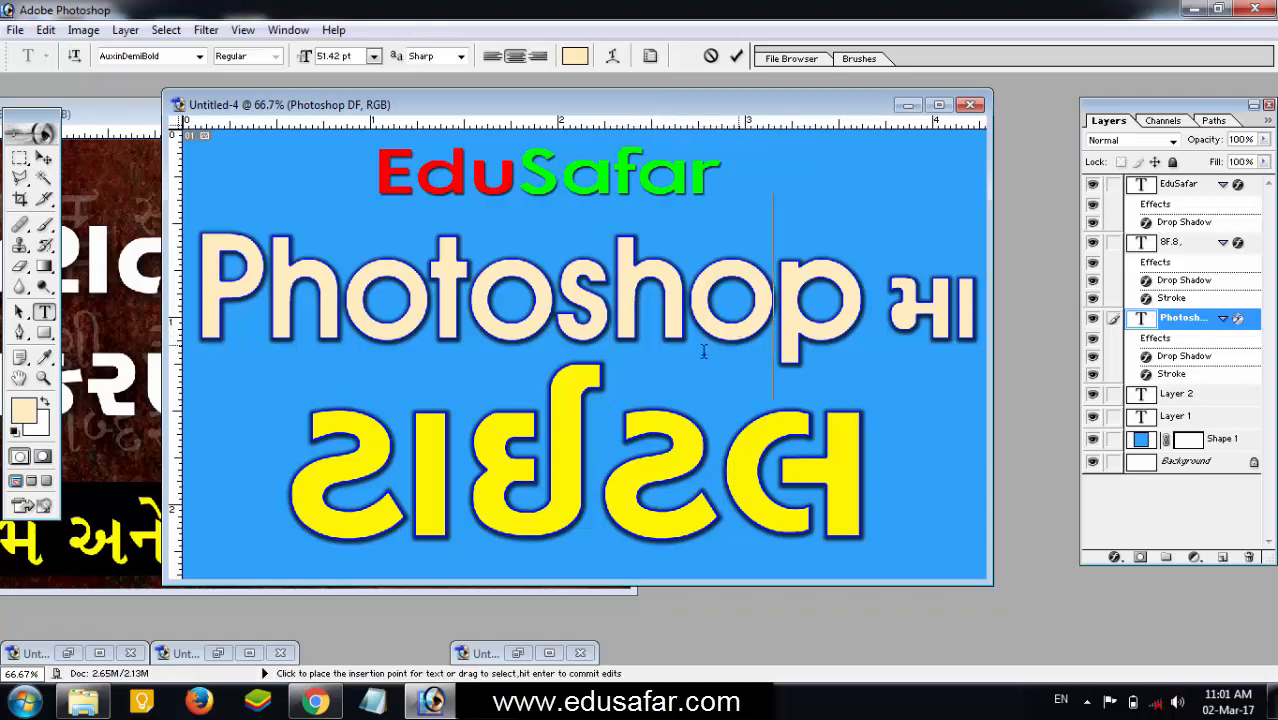
Commit the text edit and move the "Photoshop મા" text slightly up, closer to the EduSafar logo
{"action": "left_click", "coordinate": [43, 159]}
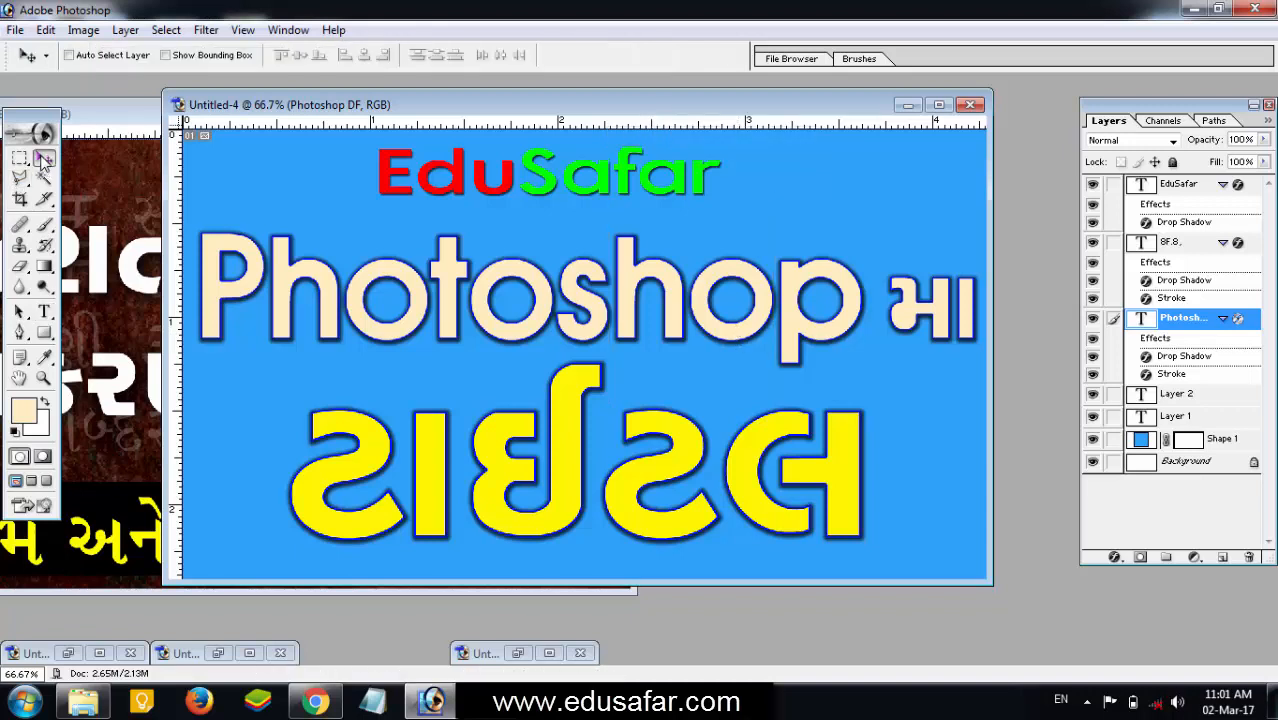
{"action": "right_click", "coordinate": [282, 285]}
{"action": "left_click", "coordinate": [292, 291]}
{"action": "left_click_drag", "start_coordinate": [284, 287], "coordinate": [281, 271]}
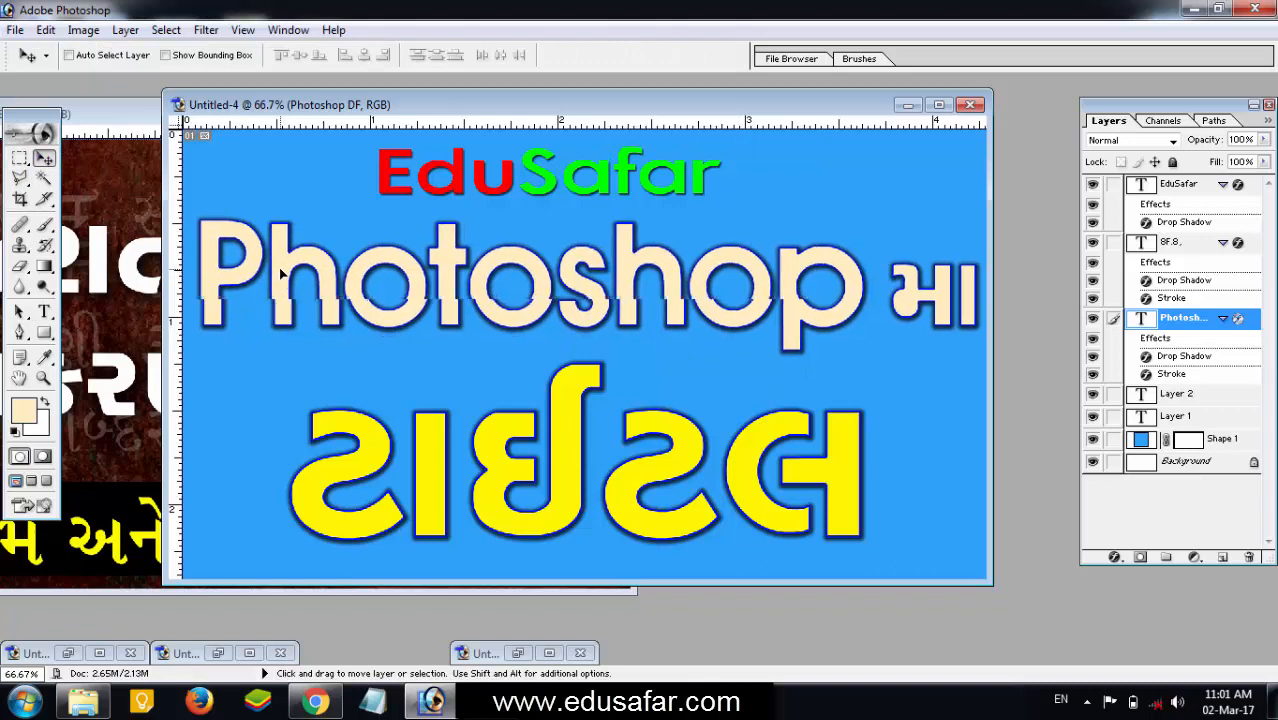
Recolour the whole "ટાઈટલ" text white (FFFFFF) and commit the text edit
{"action": "right_click", "coordinate": [440, 470]}
{"action": "left_click", "coordinate": [470, 477]}
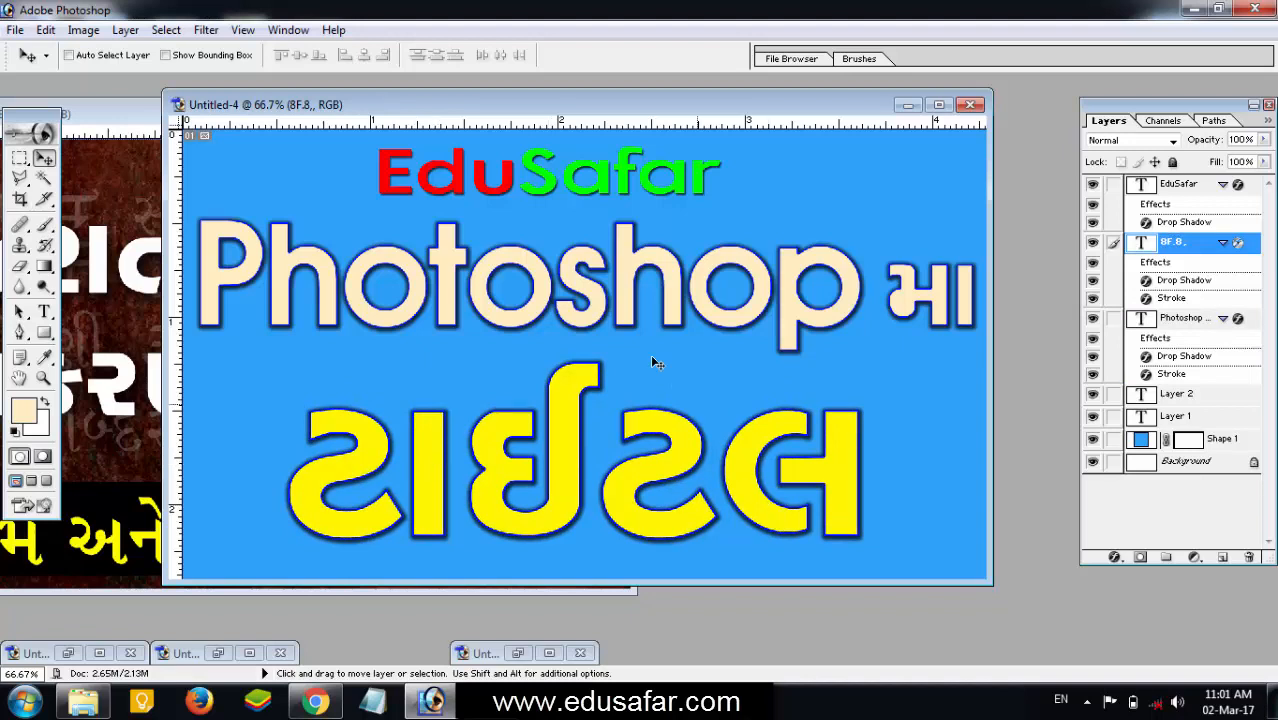
{"action": "left_click", "coordinate": [46, 310]}
{"action": "left_click_drag", "start_coordinate": [308, 442], "coordinate": [1034, 507]}
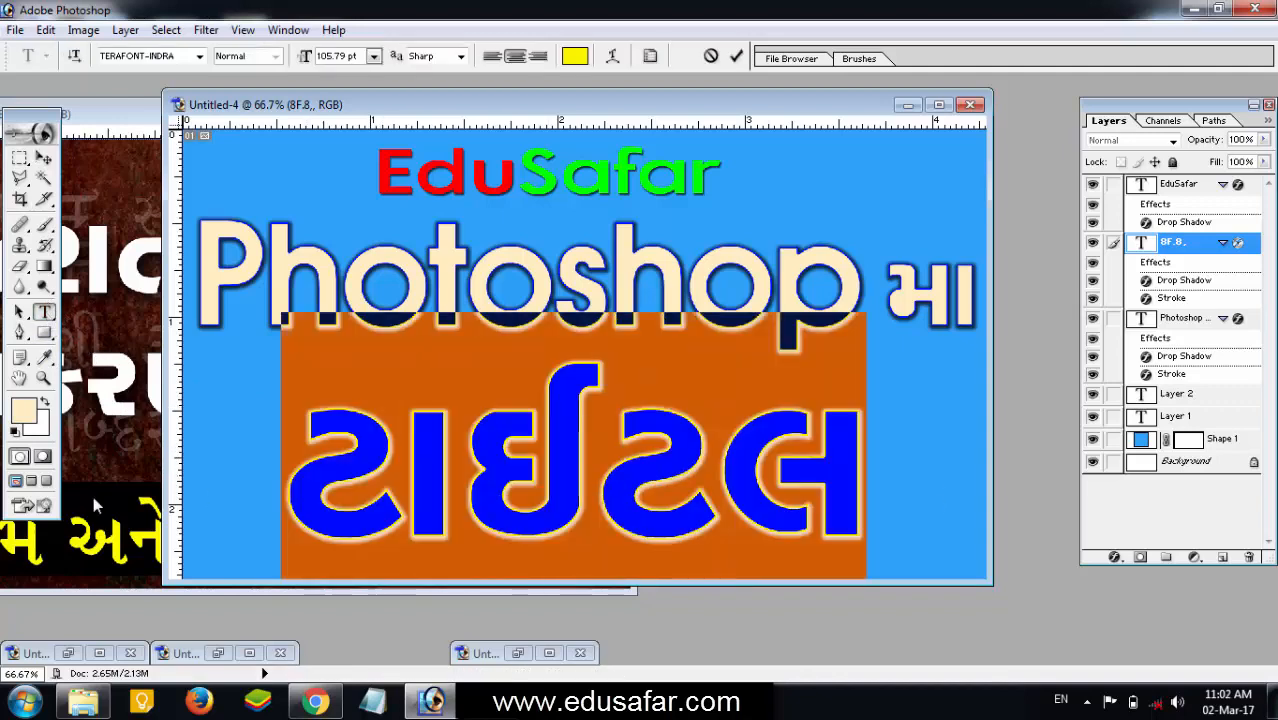
{"action": "left_click", "coordinate": [23, 410]}
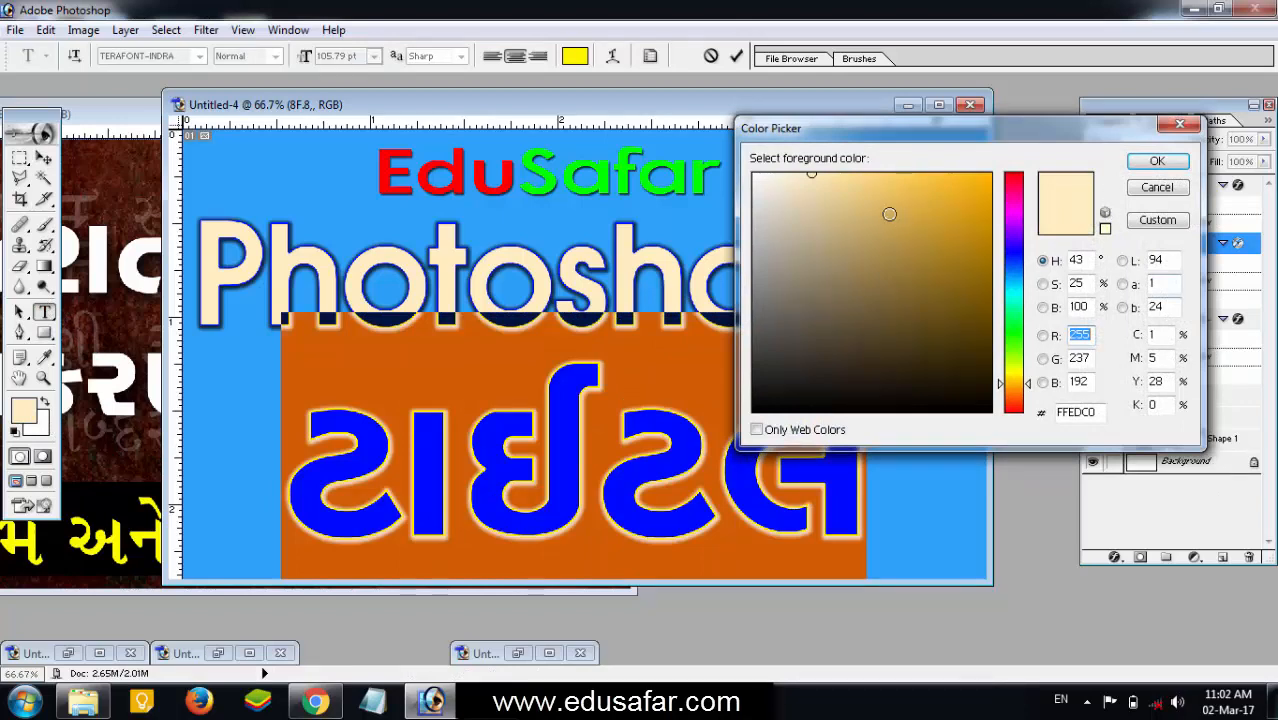
{"action": "left_click_drag", "start_coordinate": [889, 214], "coordinate": [733, 160]}
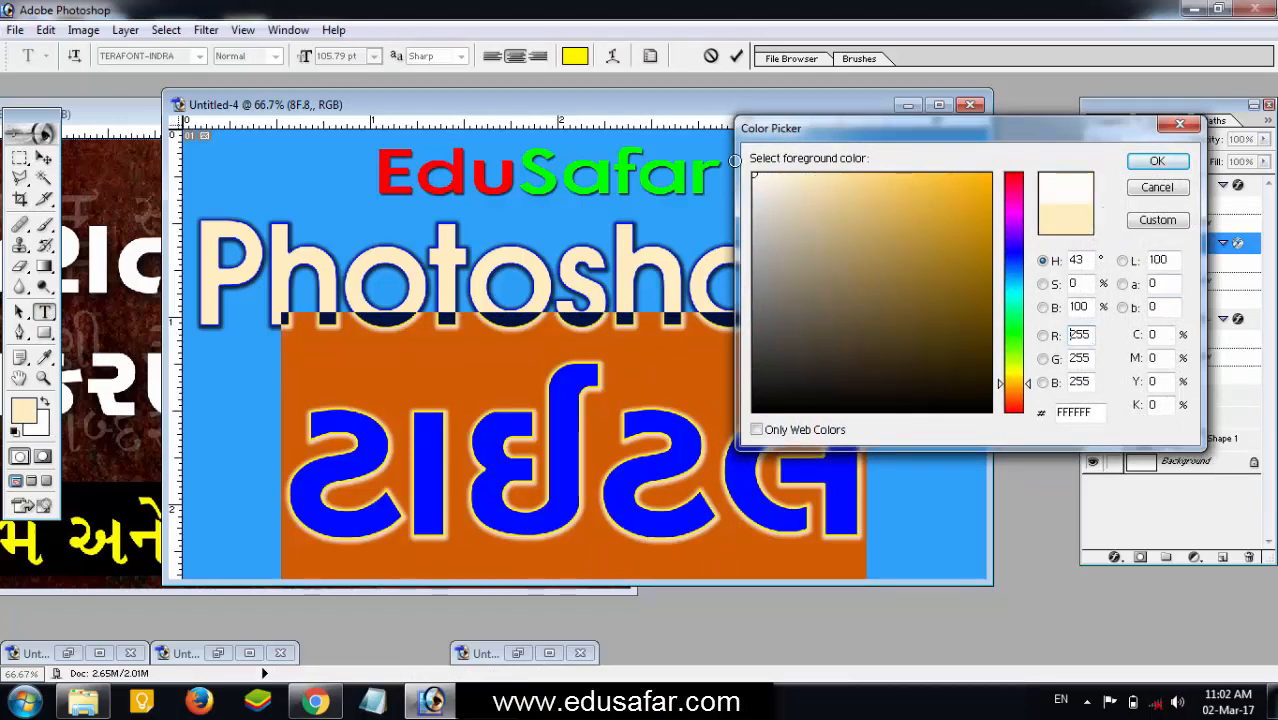
{"action": "left_click", "coordinate": [1157, 161]}
{"action": "left_click", "coordinate": [710, 452]}
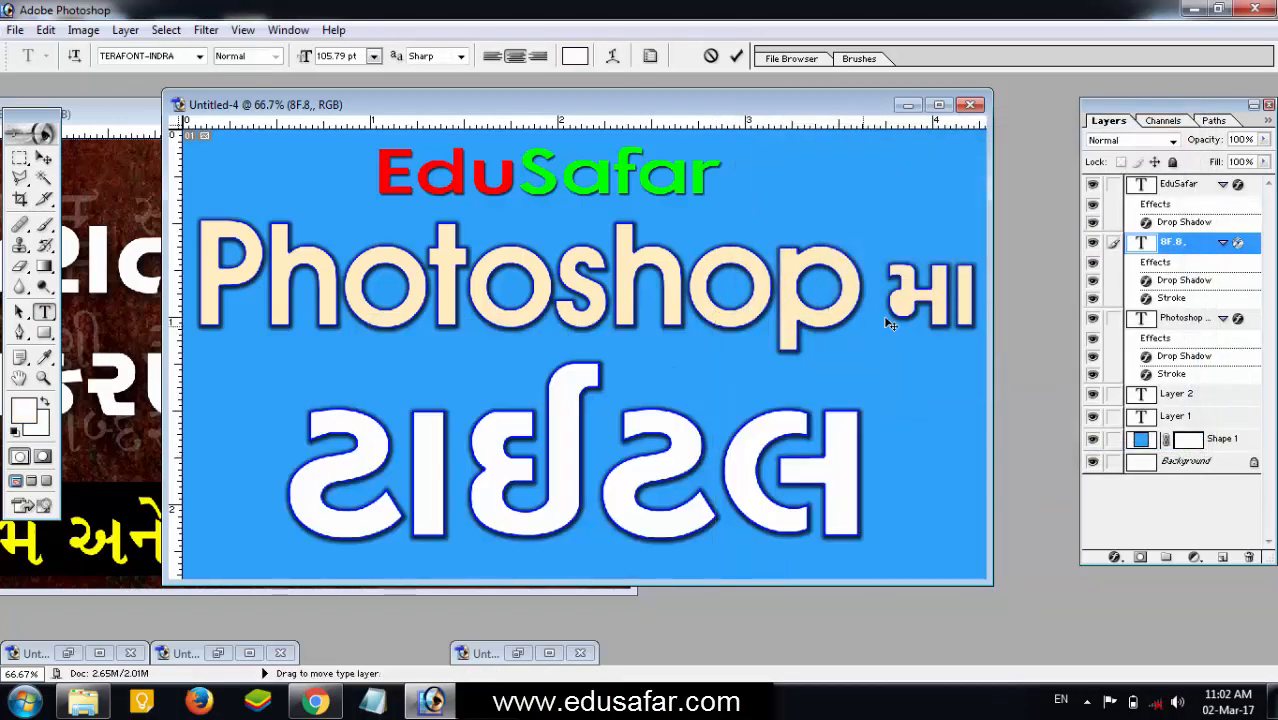
{"action": "left_click", "coordinate": [43, 158]}
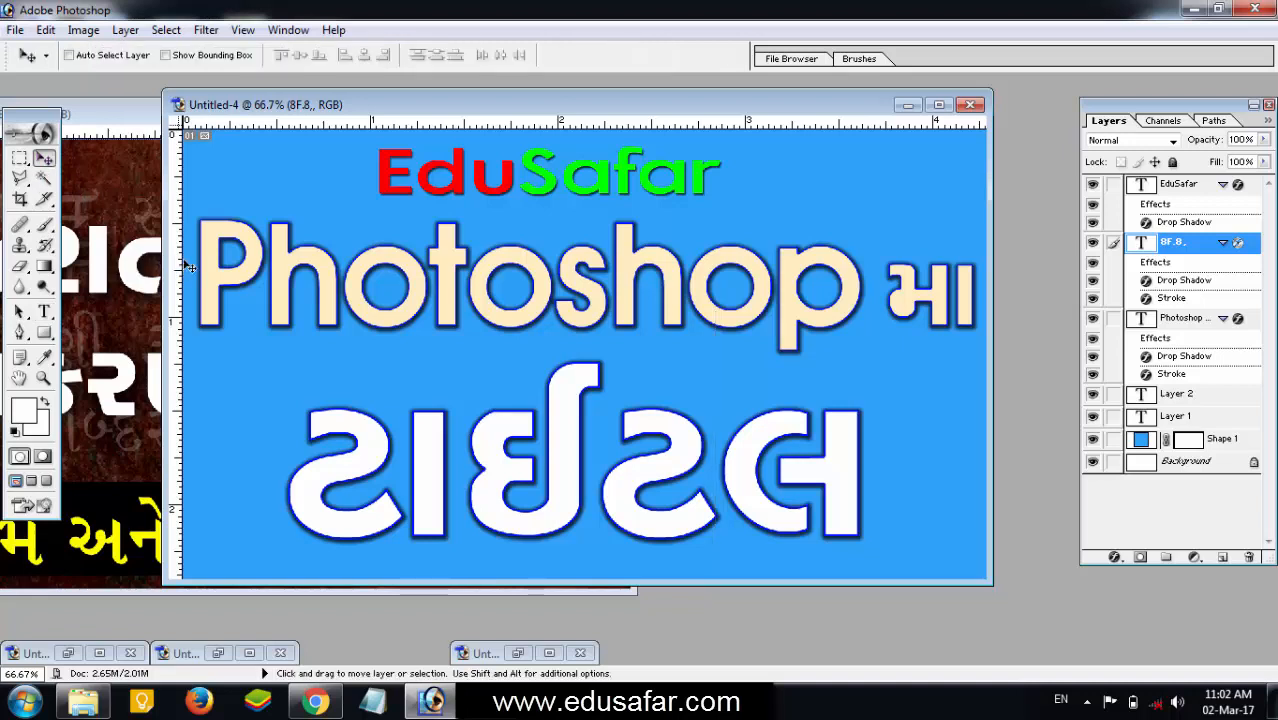
Recolour the whole "Photoshop મા" text white and commit the text edit
{"action": "left_click", "coordinate": [43, 311]}
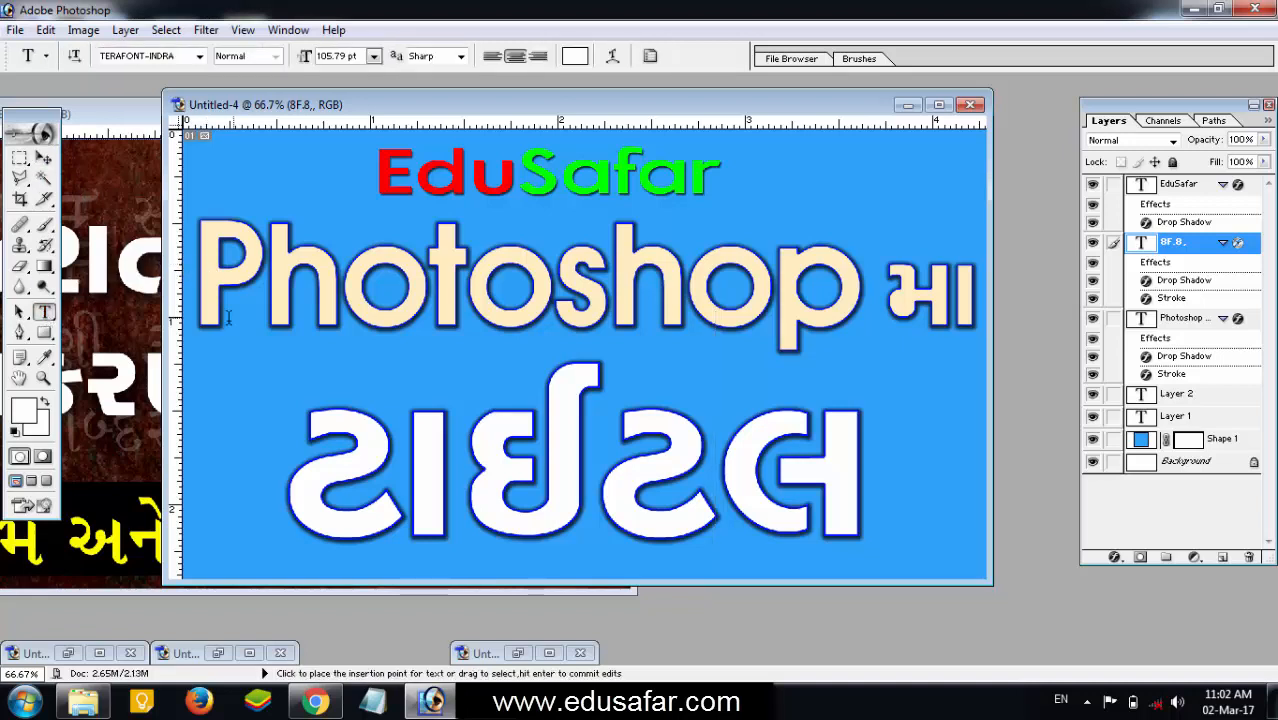
{"action": "left_click_drag", "start_coordinate": [214, 265], "coordinate": [990, 341]}
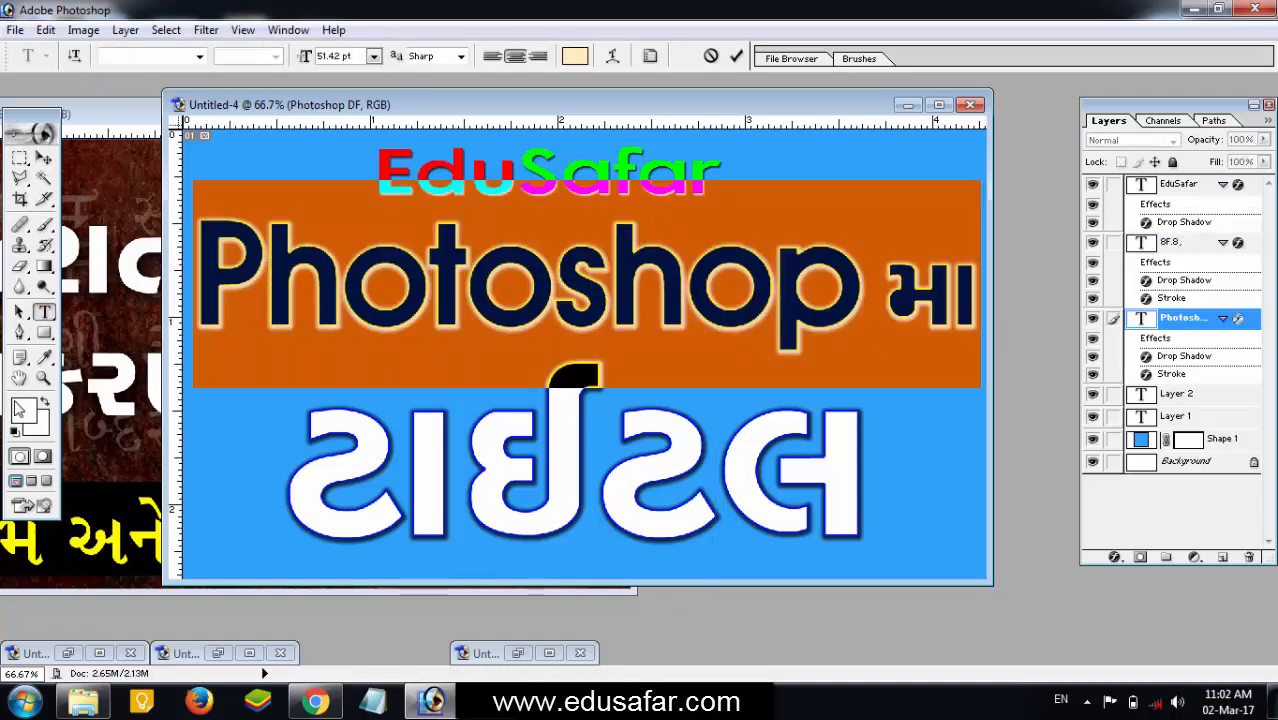
{"action": "left_click", "coordinate": [22, 408]}
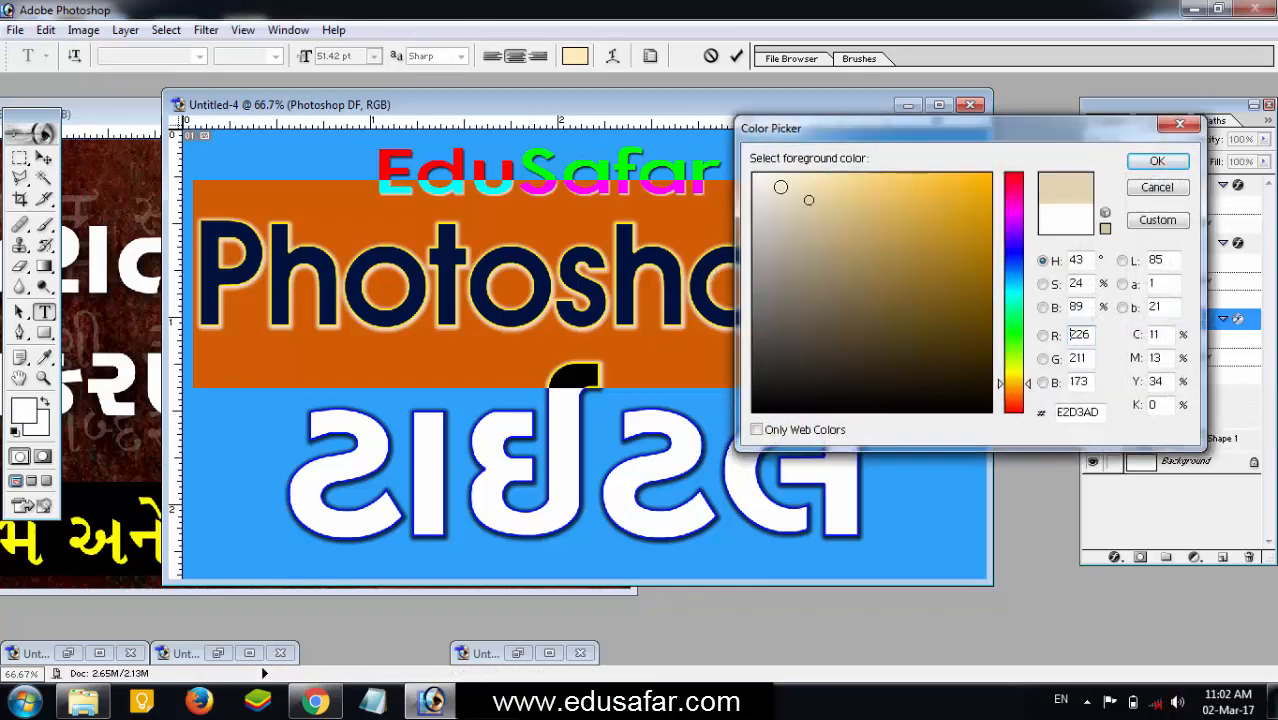
{"action": "left_click", "coordinate": [1157, 162]}
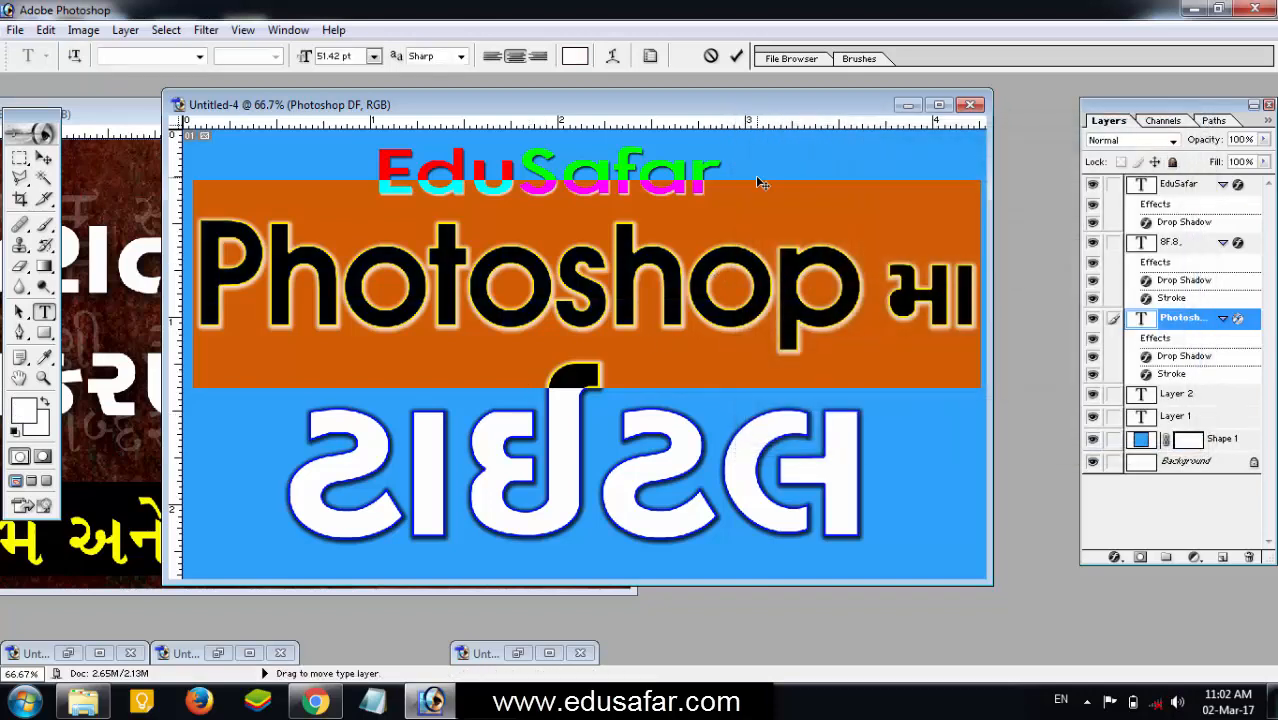
{"action": "left_click", "coordinate": [44, 158]}
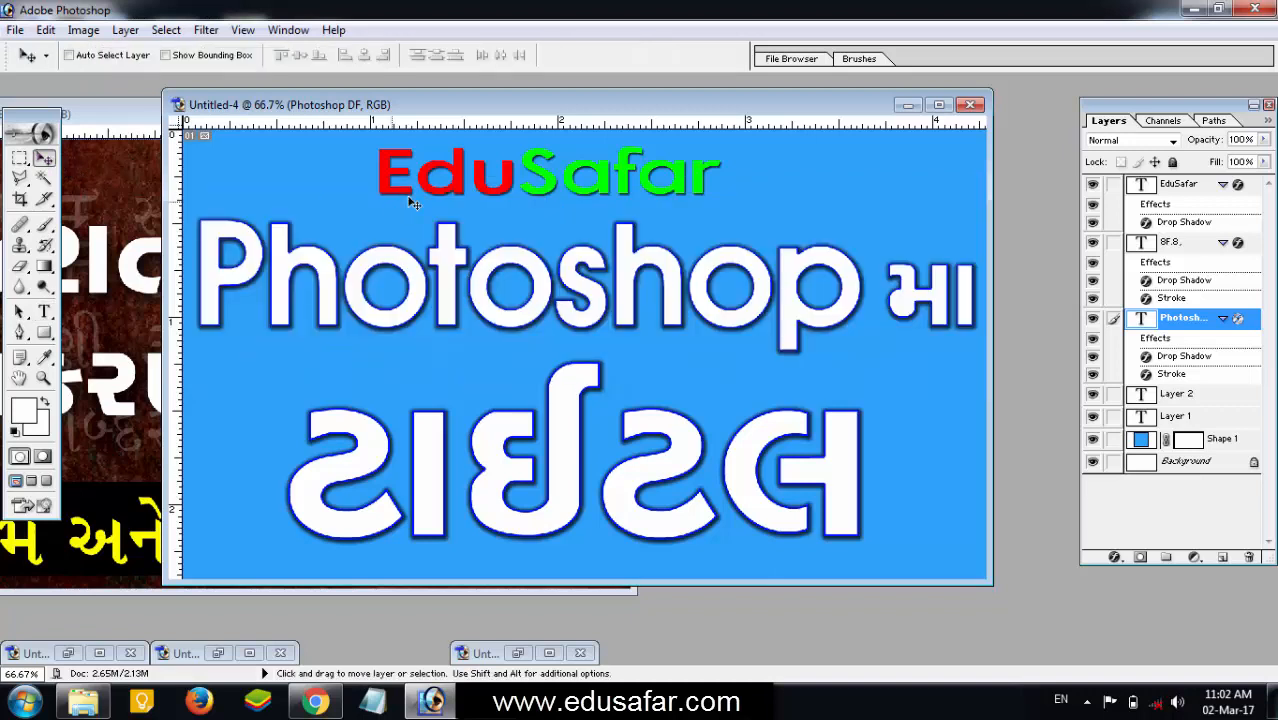
Select the EduSafar logo's layer and move the logo to the upper-left corner of the canvas
{"action": "right_click", "coordinate": [546, 196]}
{"action": "left_click", "coordinate": [580, 197]}
{"action": "left_click_drag", "start_coordinate": [531, 184], "coordinate": [379, 178]}
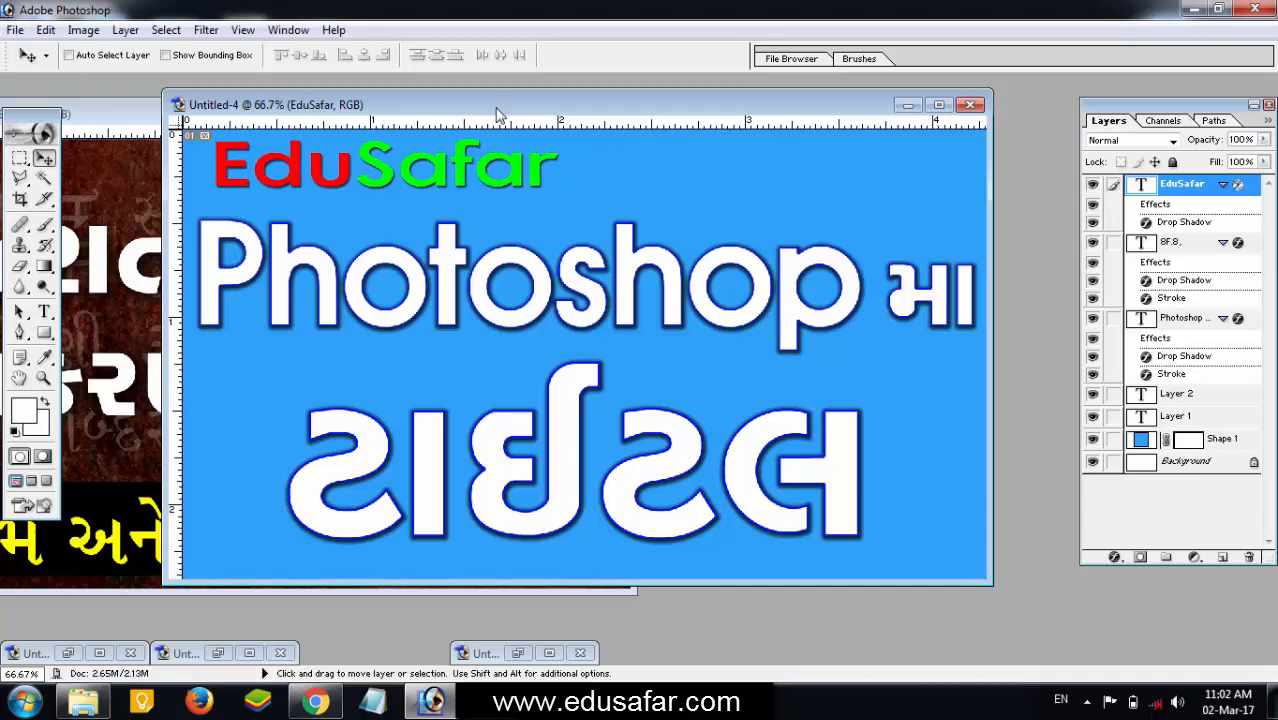
Minimize Gujarati-Vyakran-6.psd and arrange the Untitled-4 window so the other blue title document stays visible beside it
{"action": "left_click_drag", "start_coordinate": [499, 110], "coordinate": [740, 205]}
{"action": "left_click_drag", "start_coordinate": [307, 117], "coordinate": [450, 99]}
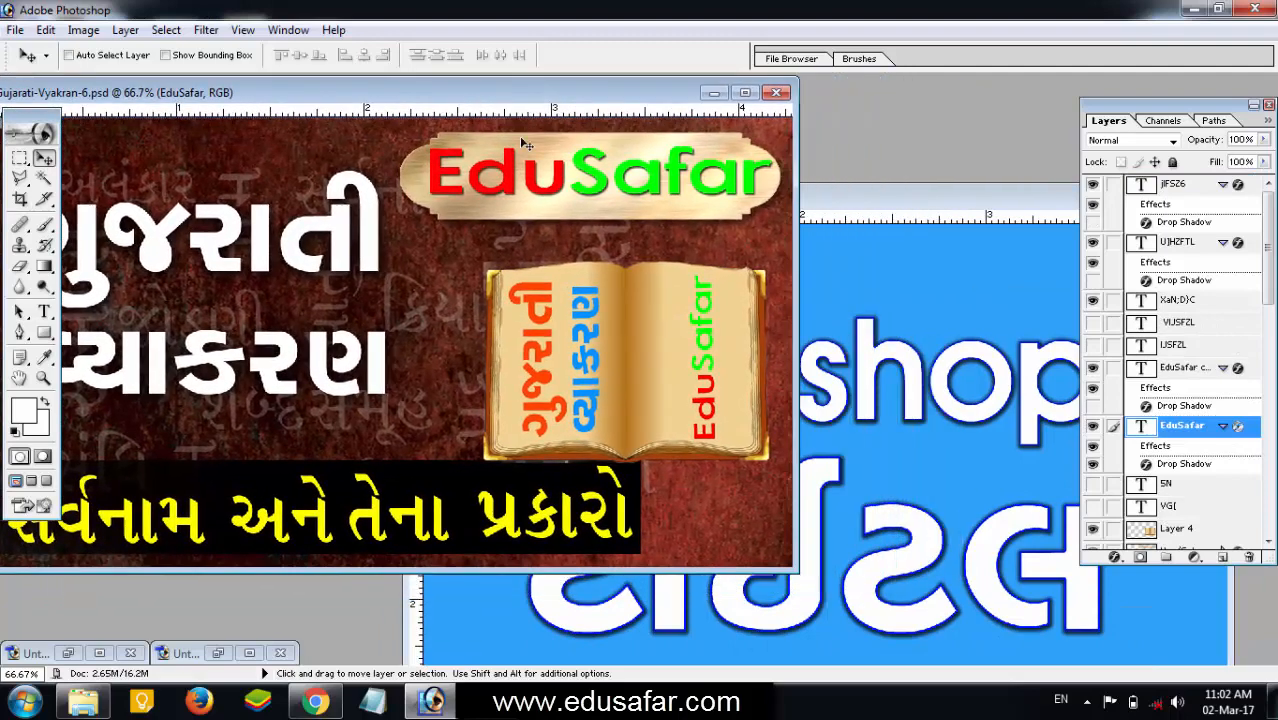
{"action": "left_click", "coordinate": [714, 93]}
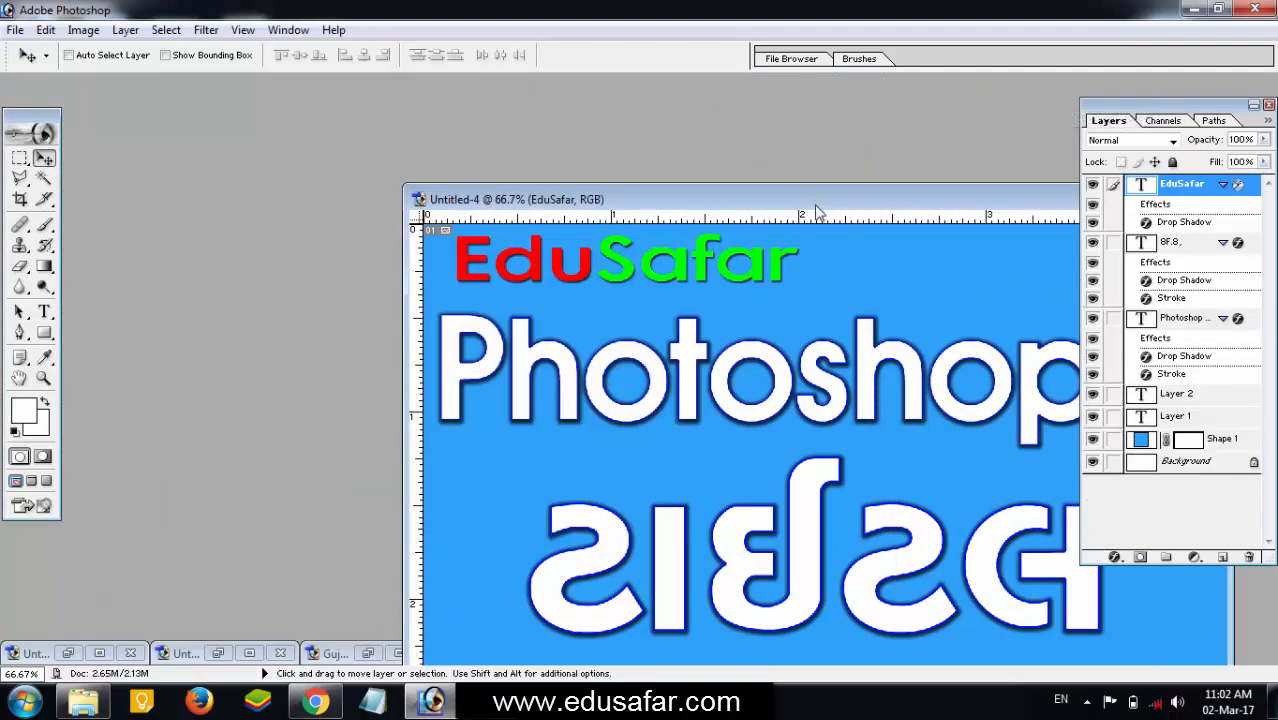
{"action": "left_click_drag", "start_coordinate": [725, 198], "coordinate": [514, 124]}
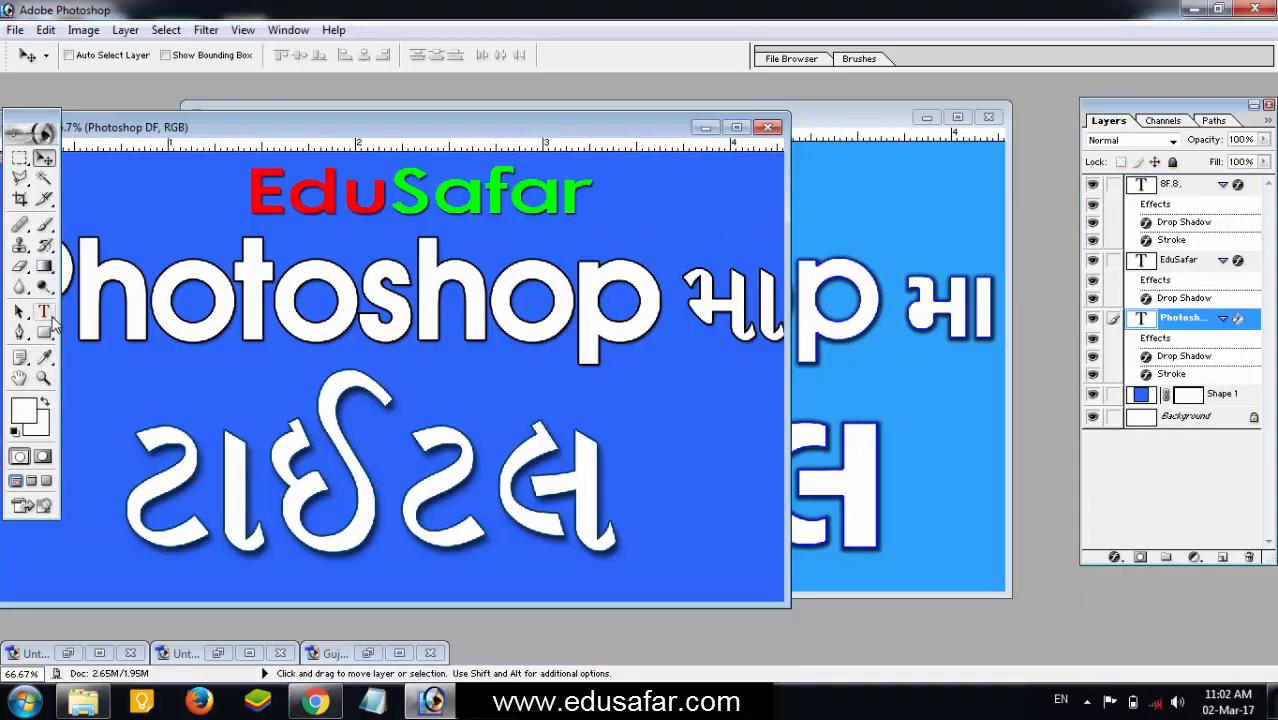
{"action": "left_click", "coordinate": [900, 185]}
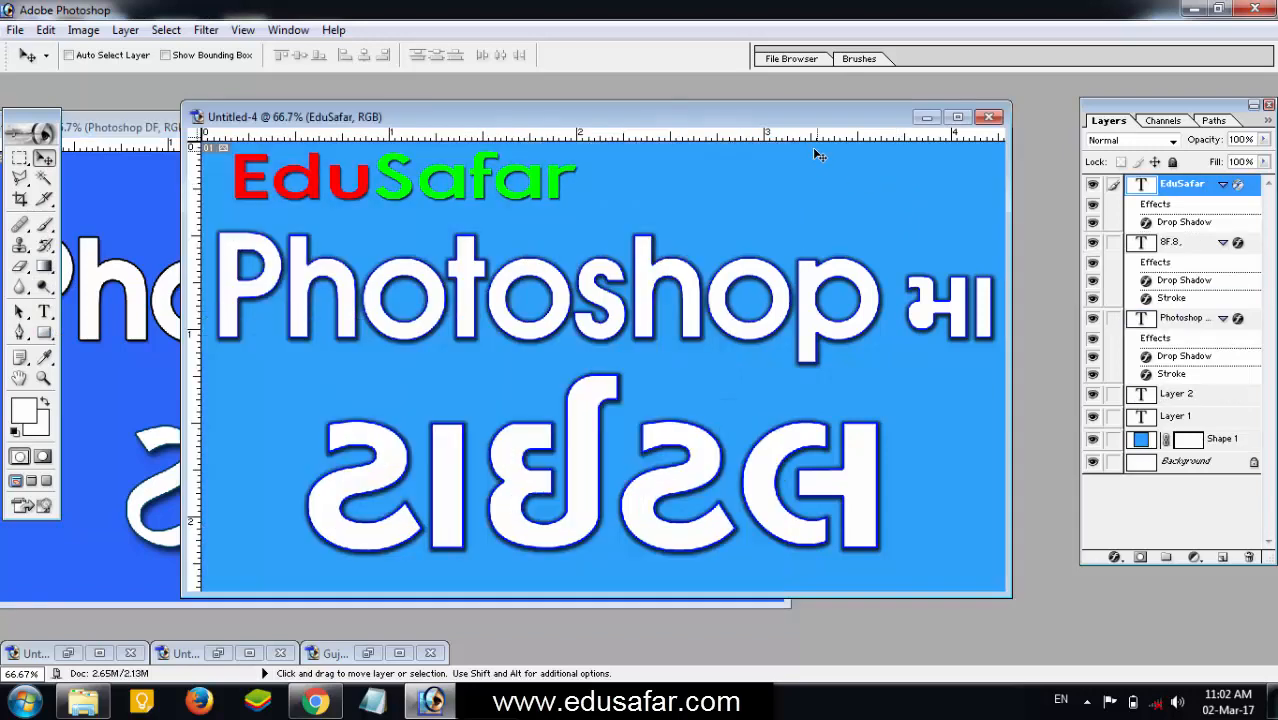
{"action": "left_click_drag", "start_coordinate": [780, 124], "coordinate": [836, 124]}
Recolour Untitled-4's background shape (Shape 1) to 2C65F8 by sampling the blue background of the other title document
{"action": "right_click", "coordinate": [845, 181]}
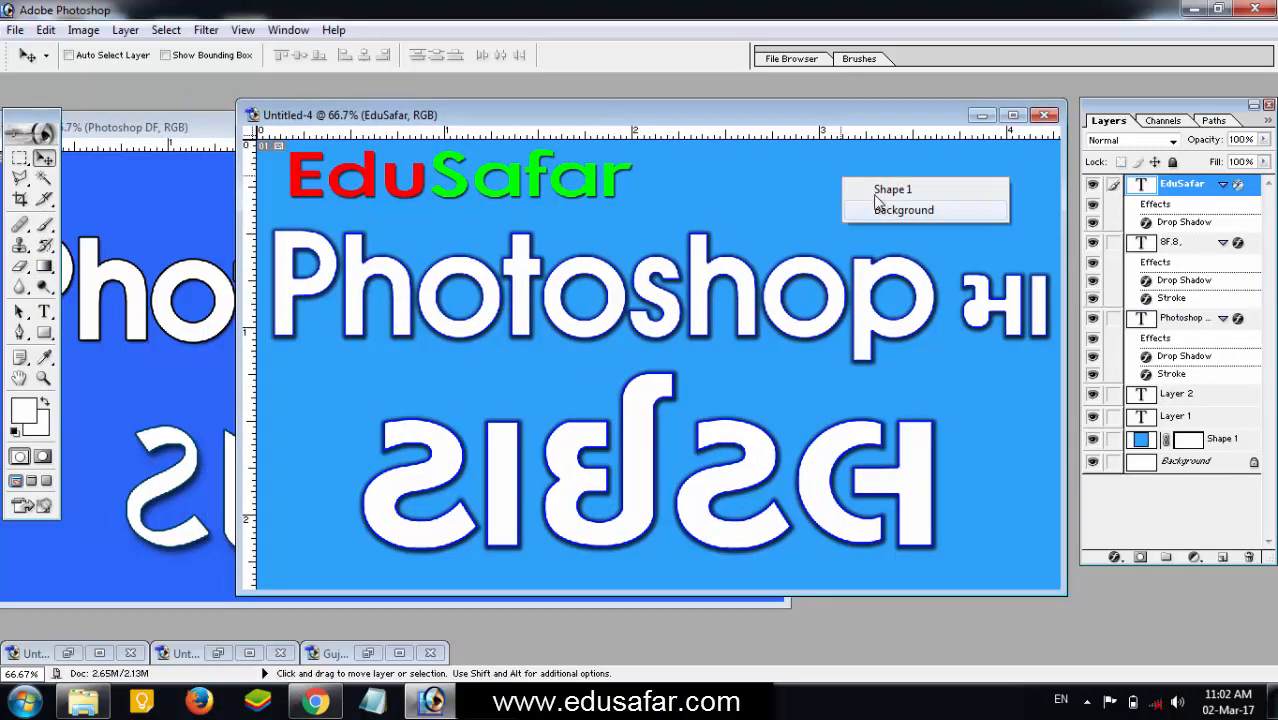
{"action": "left_click", "coordinate": [875, 188]}
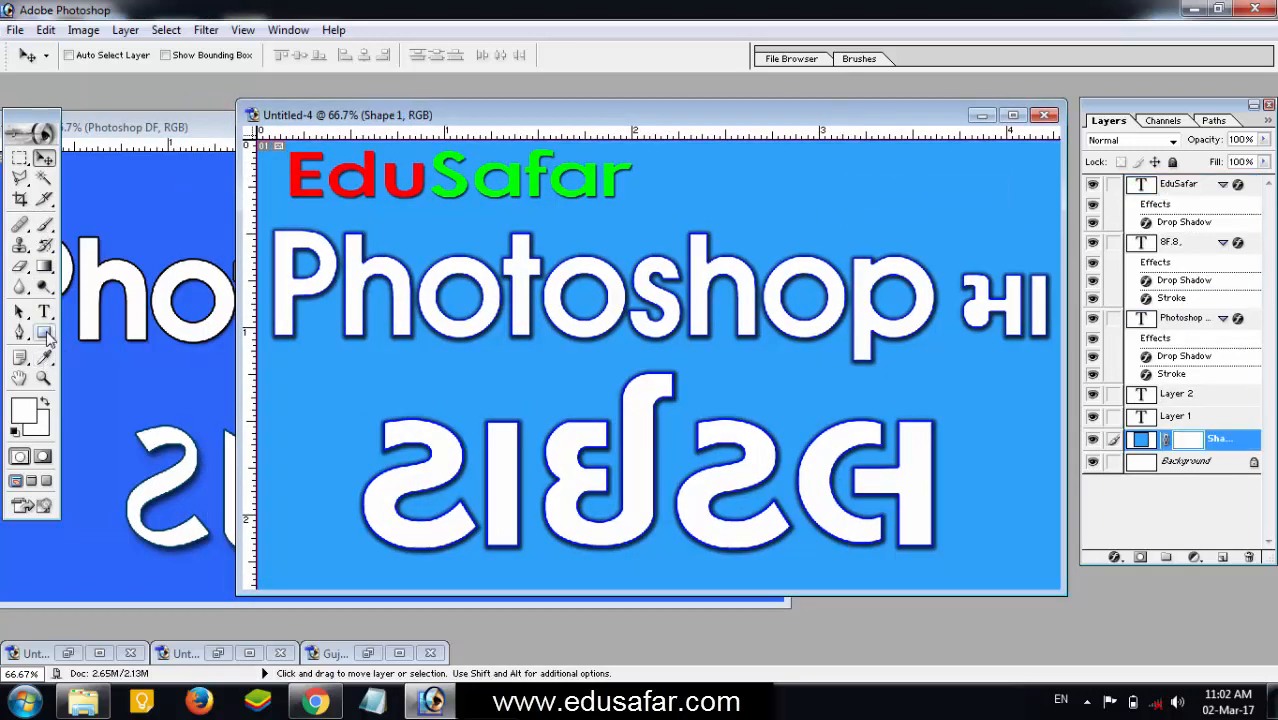
{"action": "left_click", "coordinate": [44, 333]}
{"action": "left_click", "coordinate": [675, 57]}
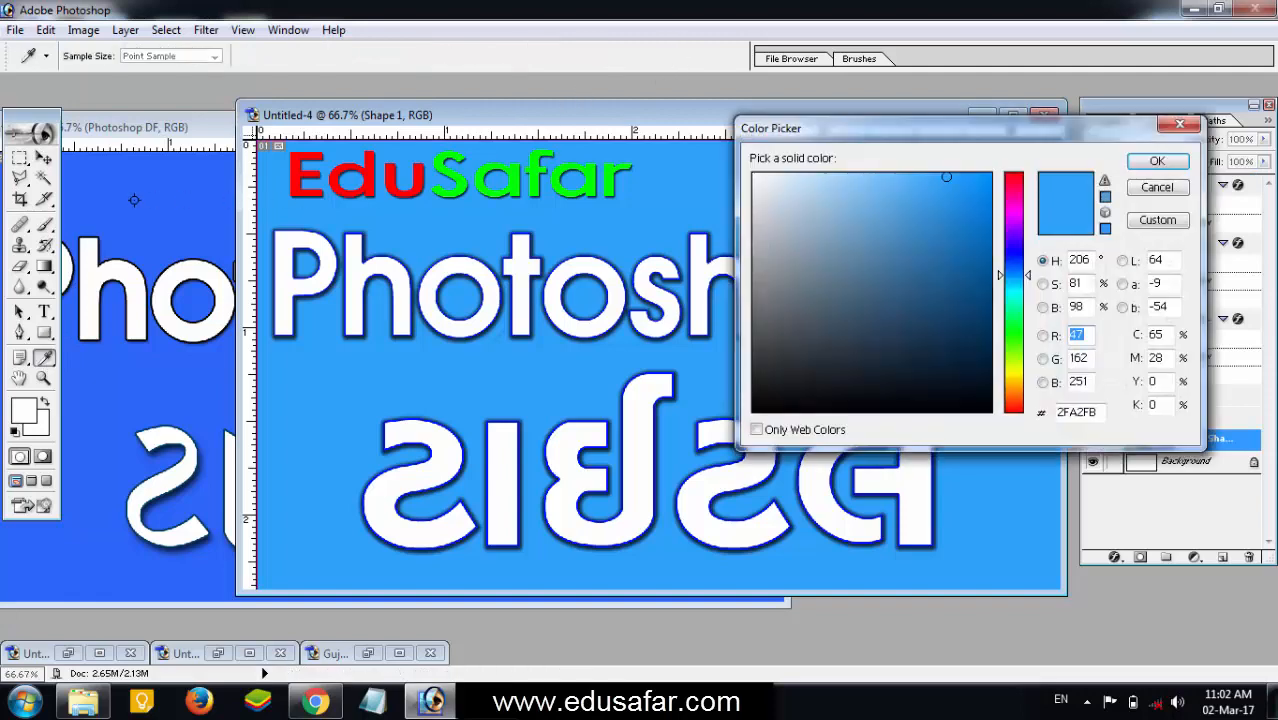
{"action": "left_click", "coordinate": [133, 196]}
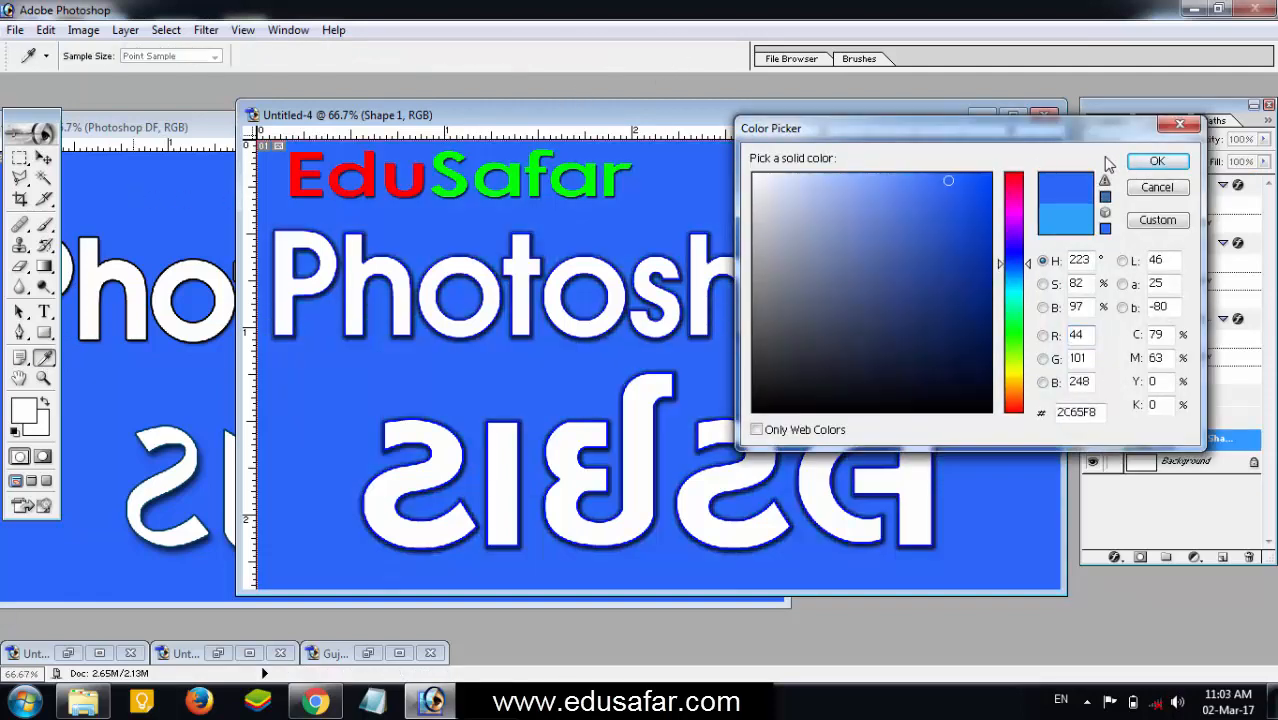
{"action": "left_click", "coordinate": [1153, 162]}
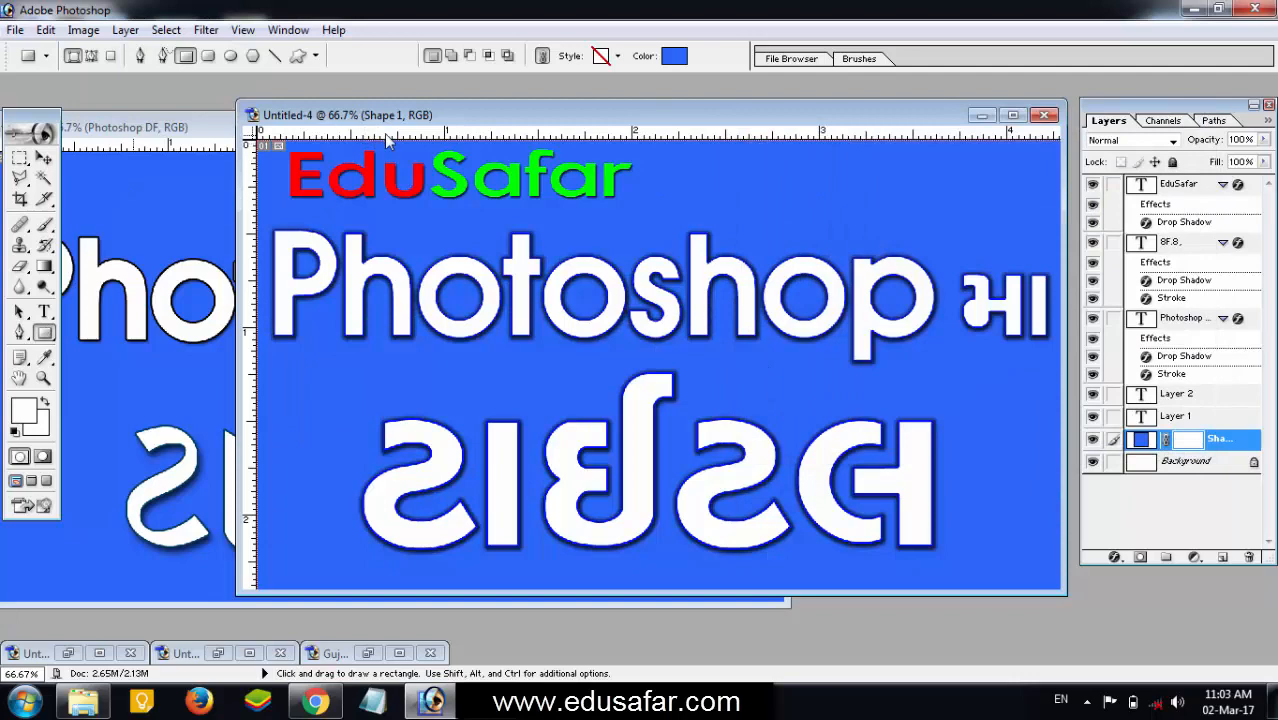
{"action": "left_click_drag", "start_coordinate": [387, 121], "coordinate": [317, 107]}
Select the "Photoshop મા" text layer and change its stroke colour to black
{"action": "left_click", "coordinate": [44, 157]}
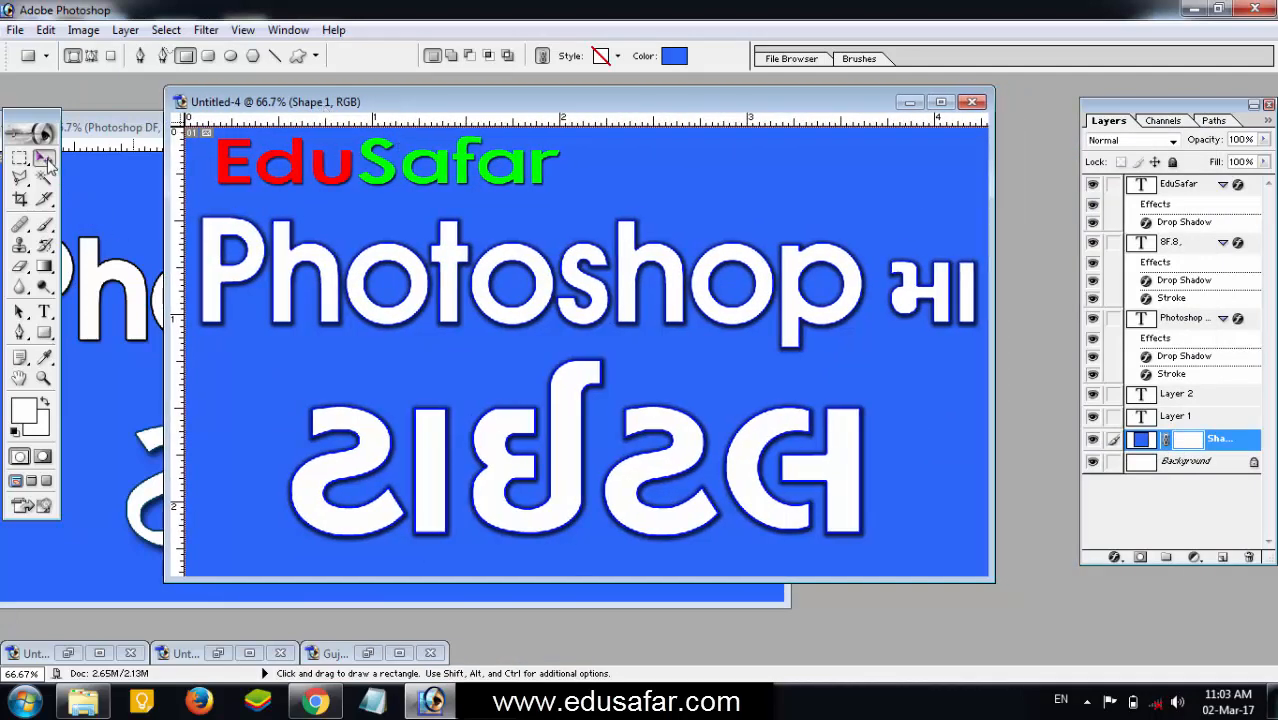
{"action": "right_click", "coordinate": [287, 270]}
{"action": "left_click", "coordinate": [322, 277]}
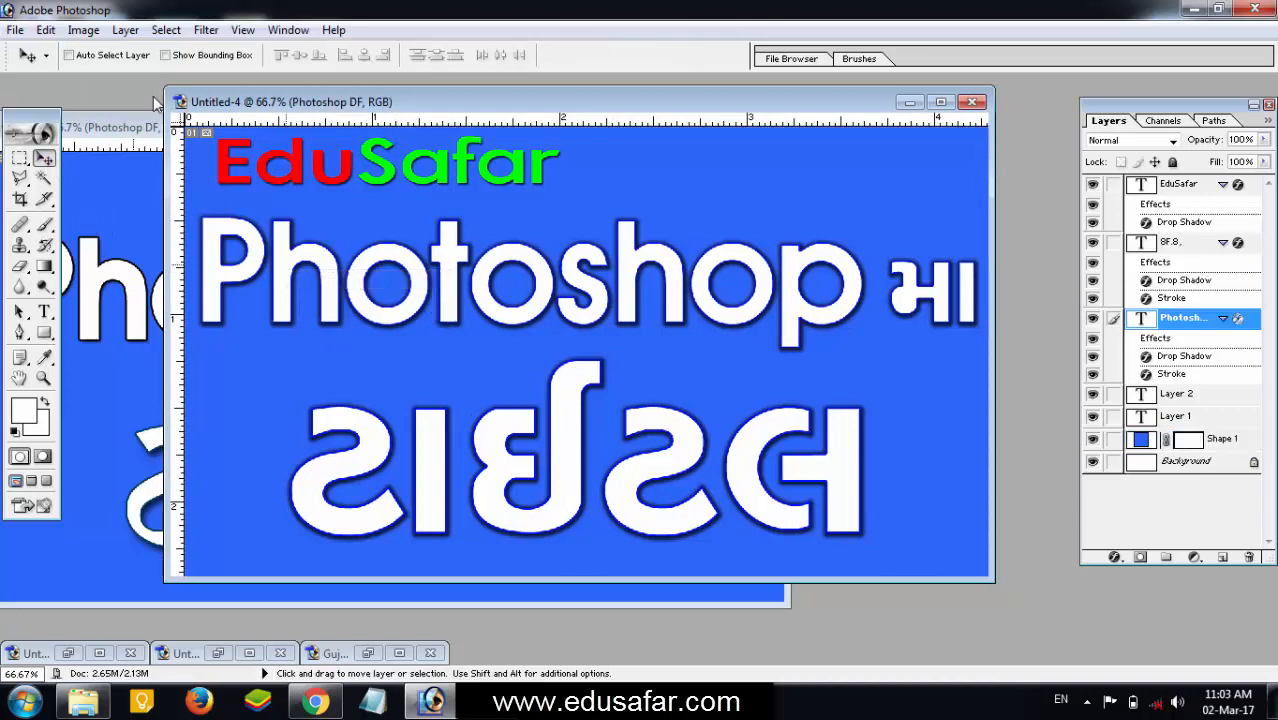
{"action": "left_click", "coordinate": [125, 30]}
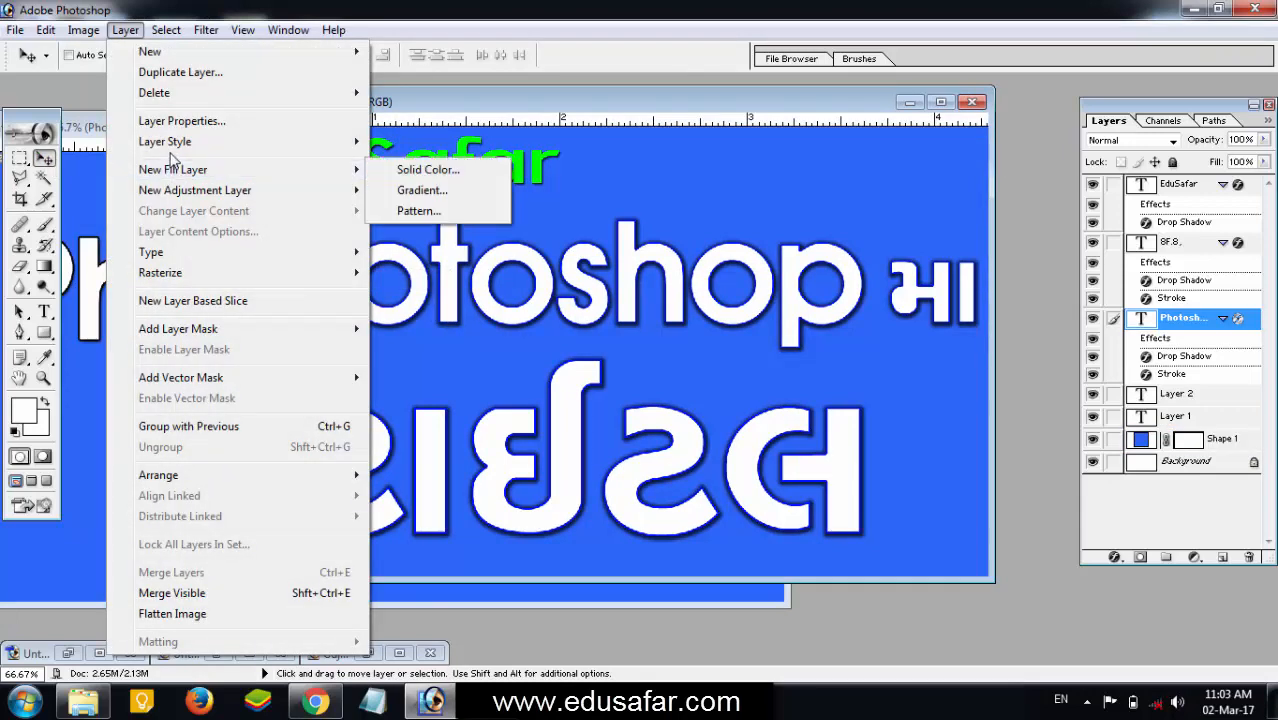
{"action": "mouse_move", "coordinate": [224, 150]}
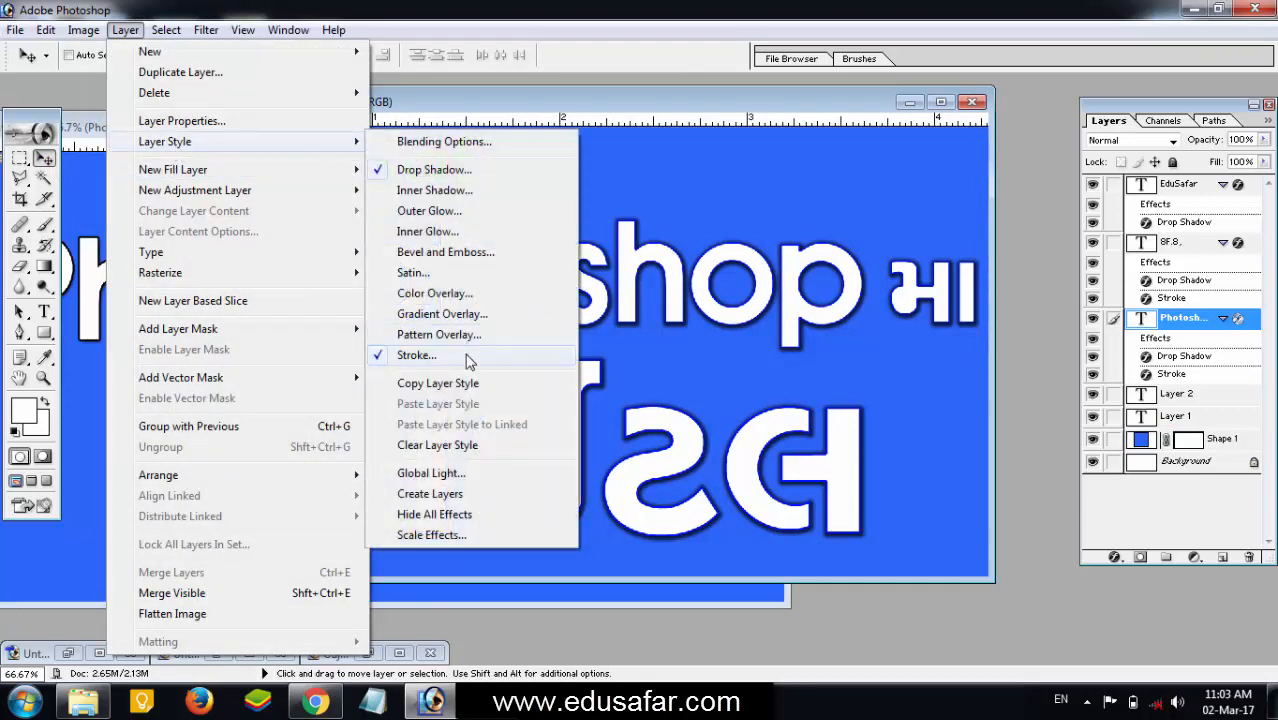
{"action": "left_click", "coordinate": [418, 355]}
{"action": "left_click", "coordinate": [833, 213]}
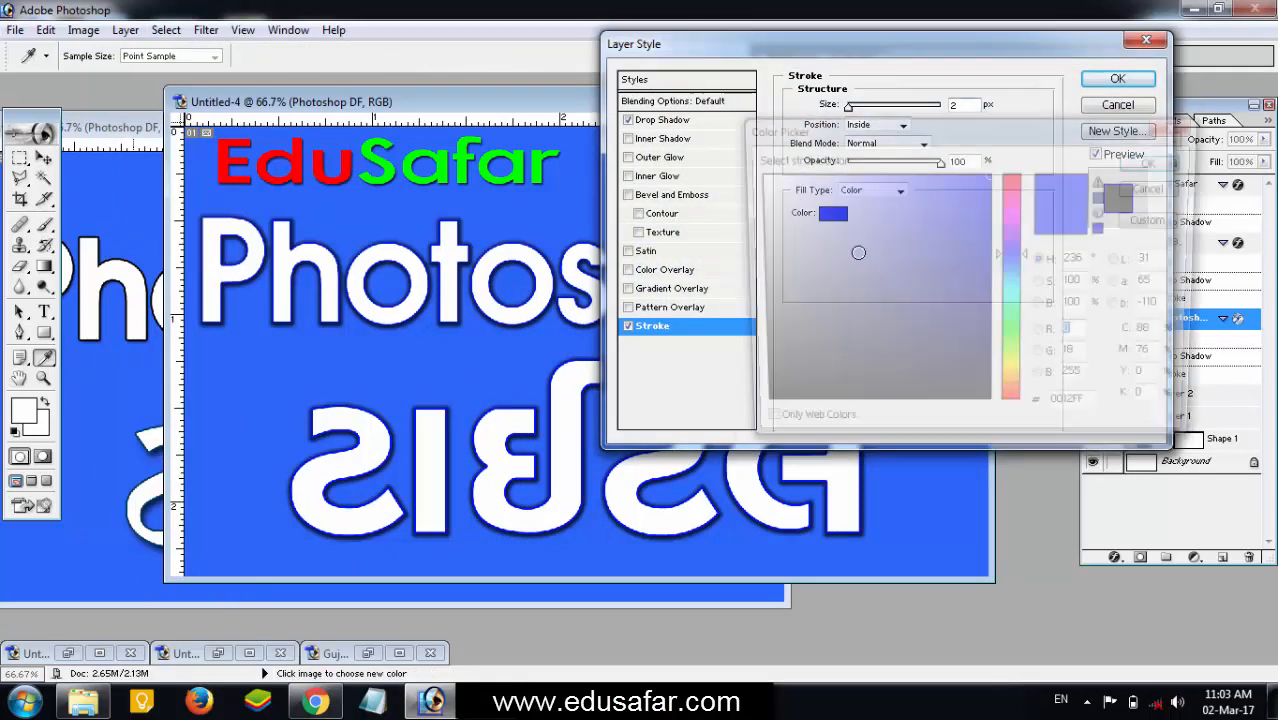
{"action": "left_click", "coordinate": [1145, 164]}
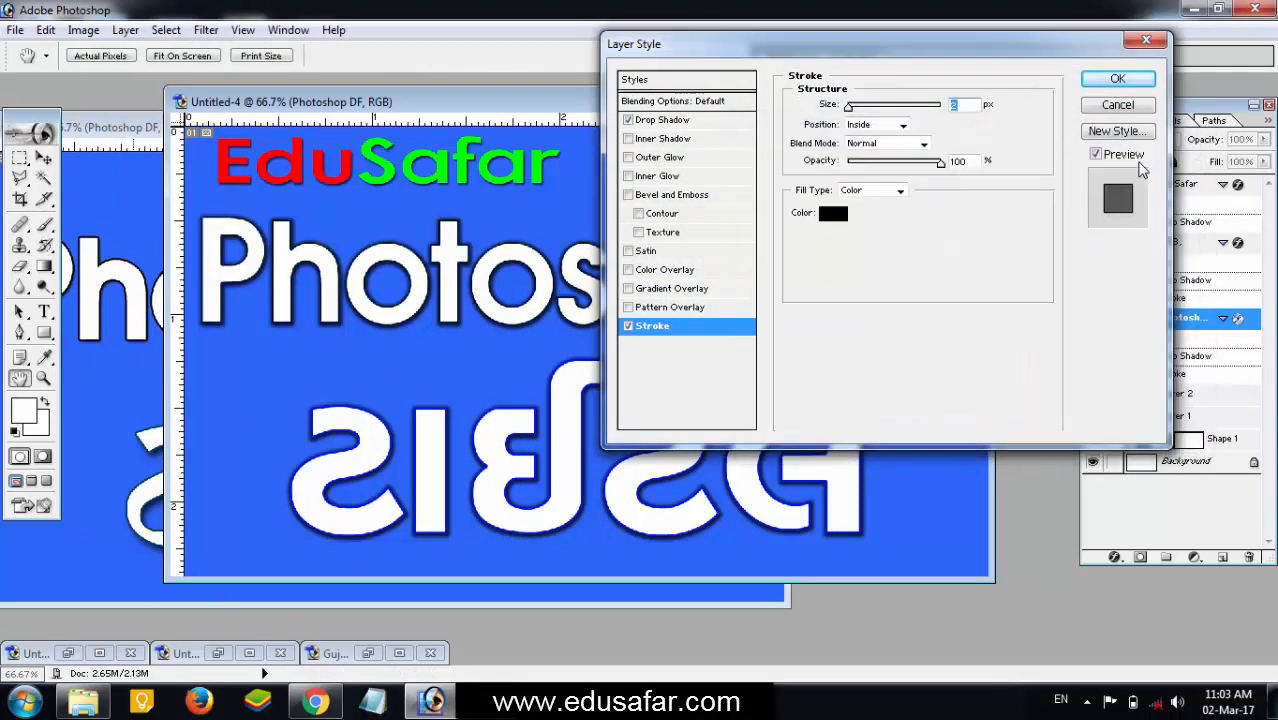
{"action": "left_click", "coordinate": [1114, 82]}
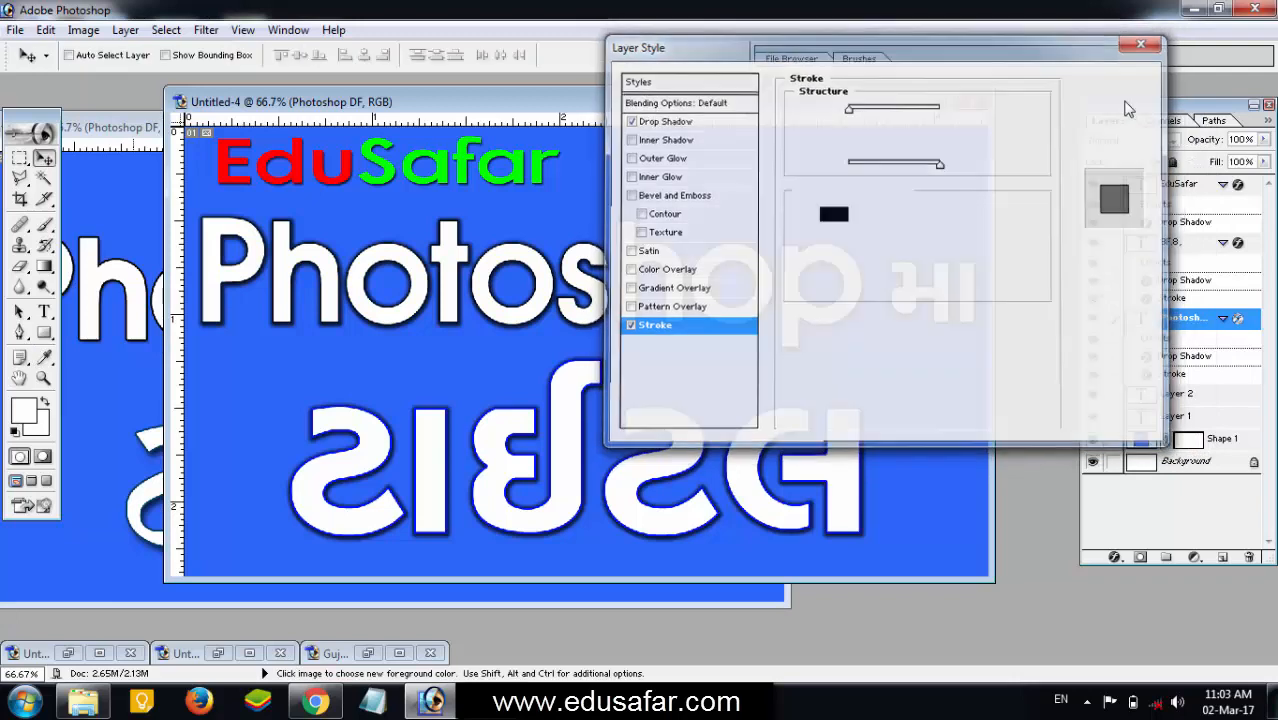
Select the "ટાઈટલ" text layer and change its stroke colour to black (000000)
{"action": "right_click", "coordinate": [370, 460]}
{"action": "left_click", "coordinate": [402, 466]}
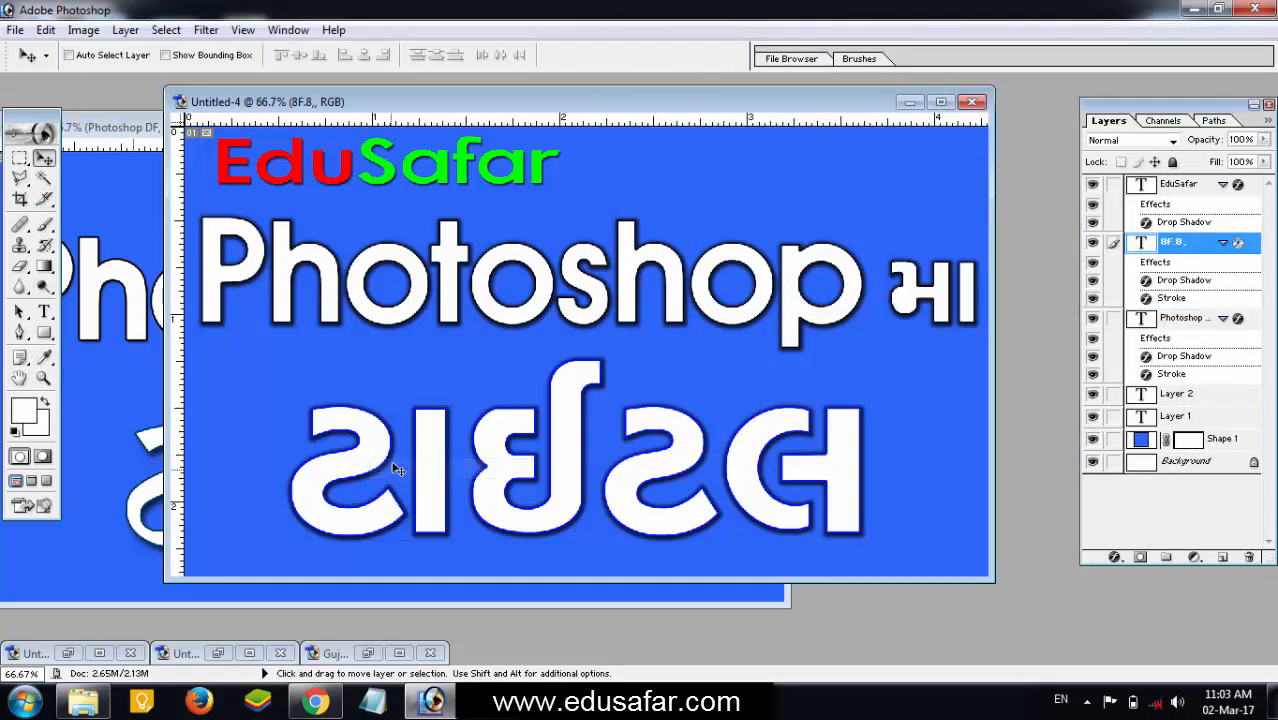
{"action": "left_click", "coordinate": [128, 30]}
{"action": "mouse_move", "coordinate": [266, 150]}
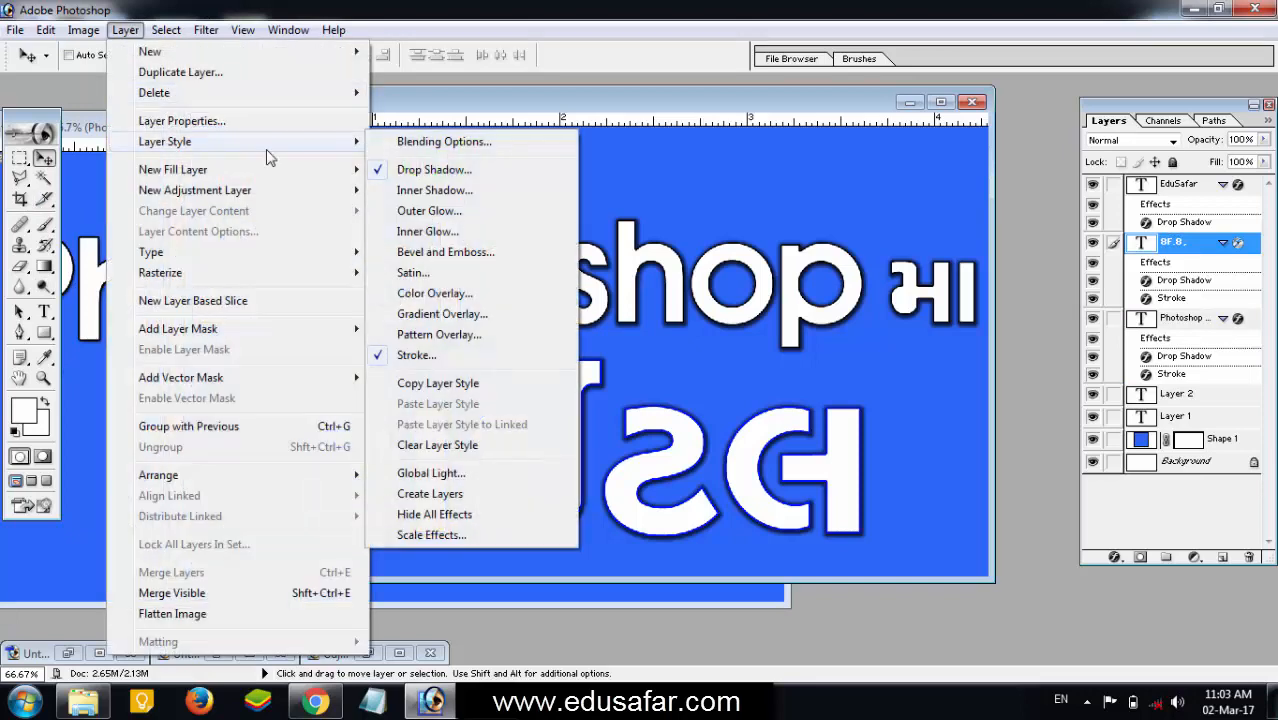
{"action": "left_click", "coordinate": [470, 356]}
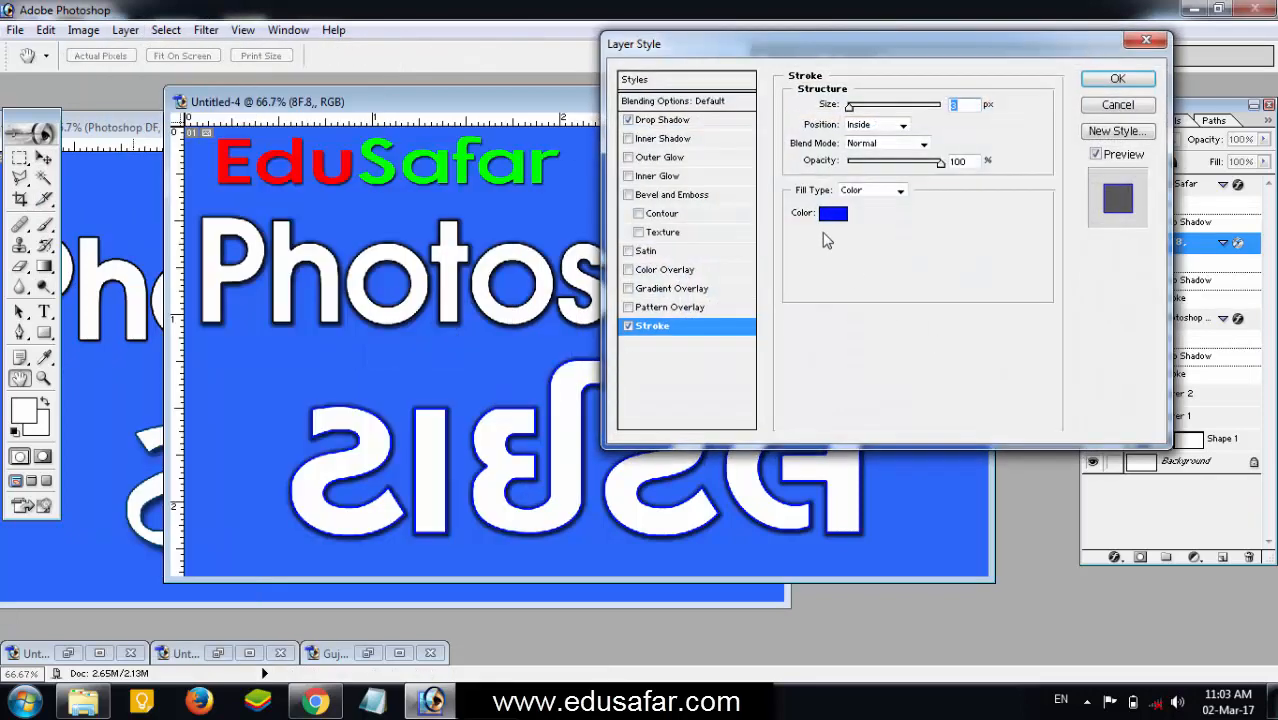
{"action": "left_click", "coordinate": [834, 214]}
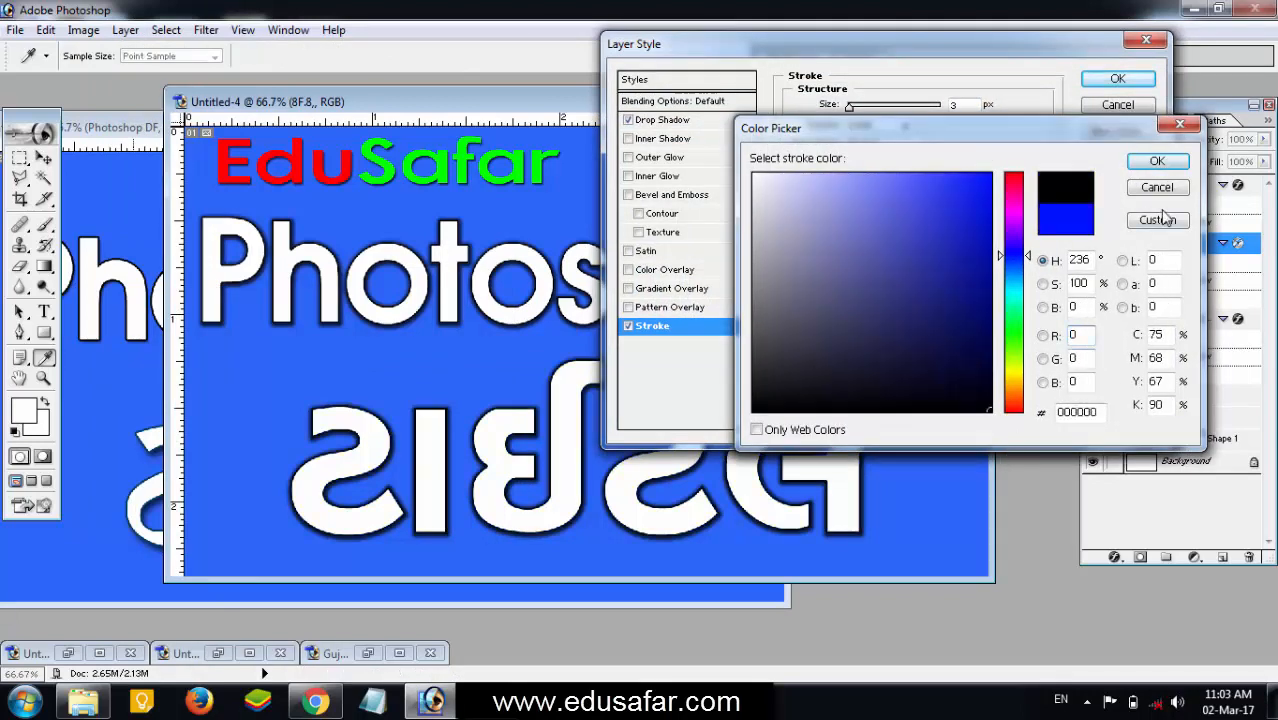
{"action": "left_click", "coordinate": [1157, 162]}
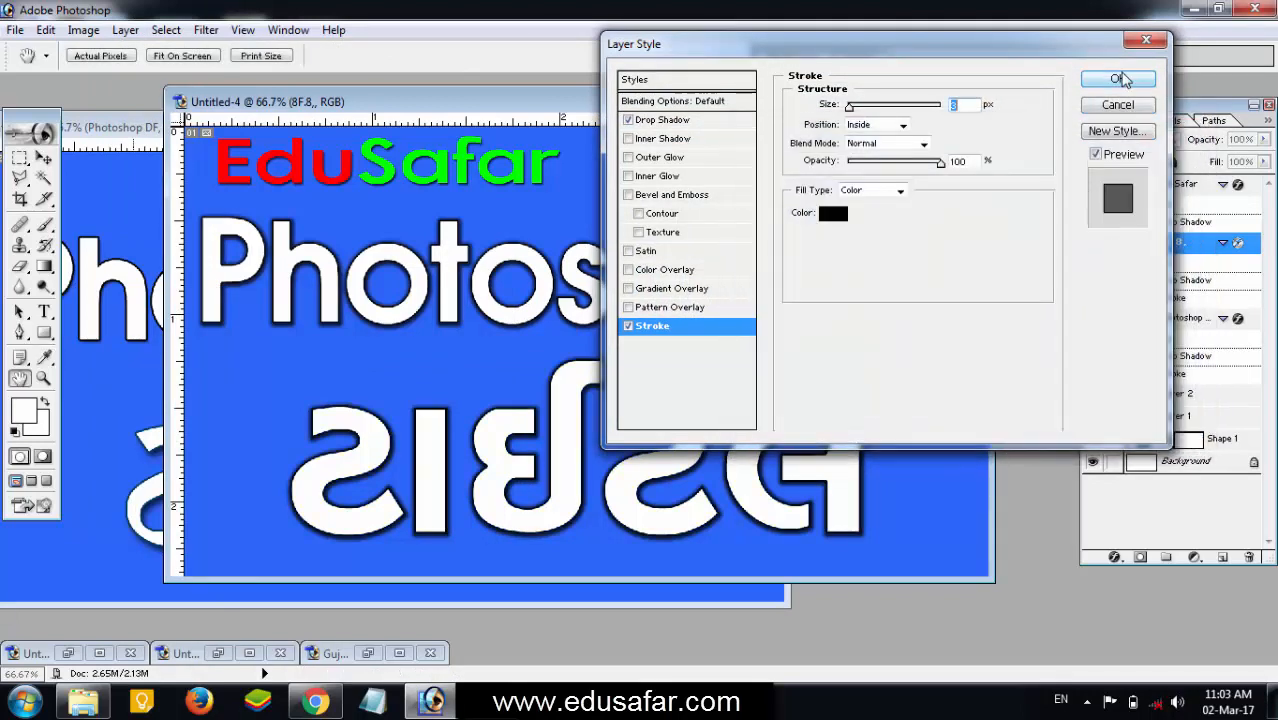
{"action": "left_click", "coordinate": [1120, 79]}
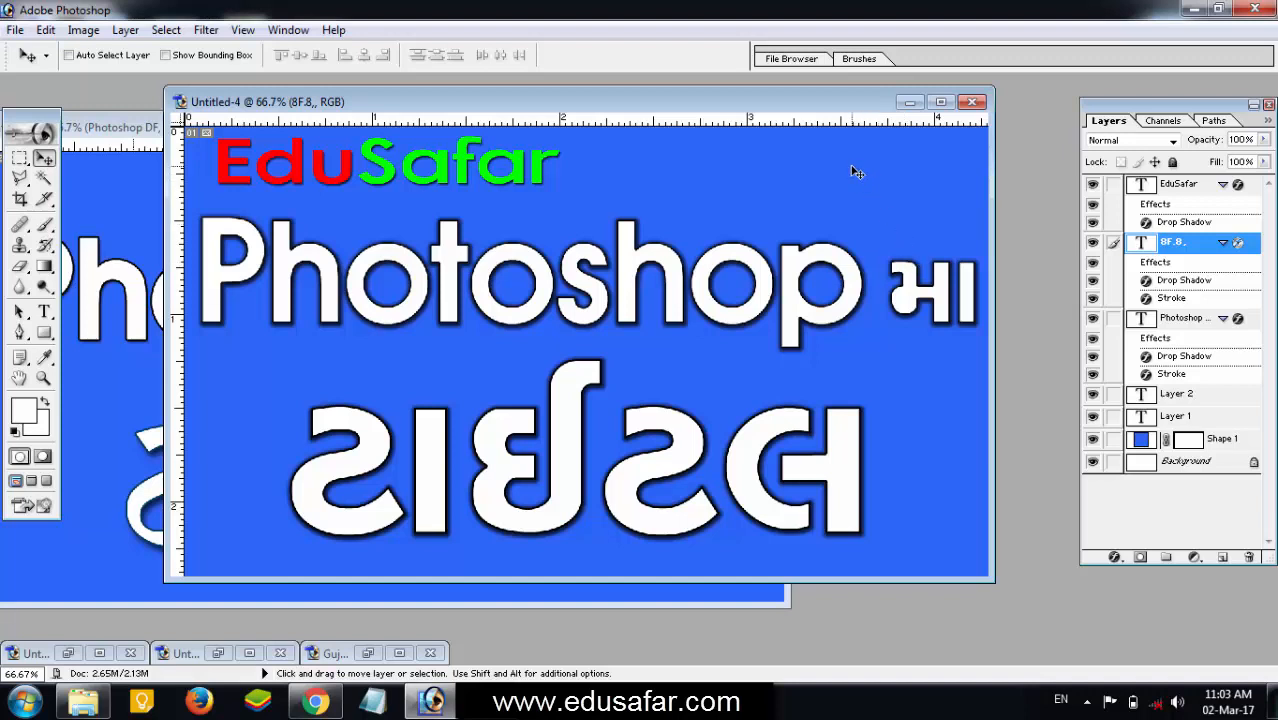
Try pink, purple, magenta and green (00AB28) as the fill colour of the background shape (Shape 1)
{"action": "right_click", "coordinate": [853, 169]}
{"action": "left_click", "coordinate": [903, 181]}
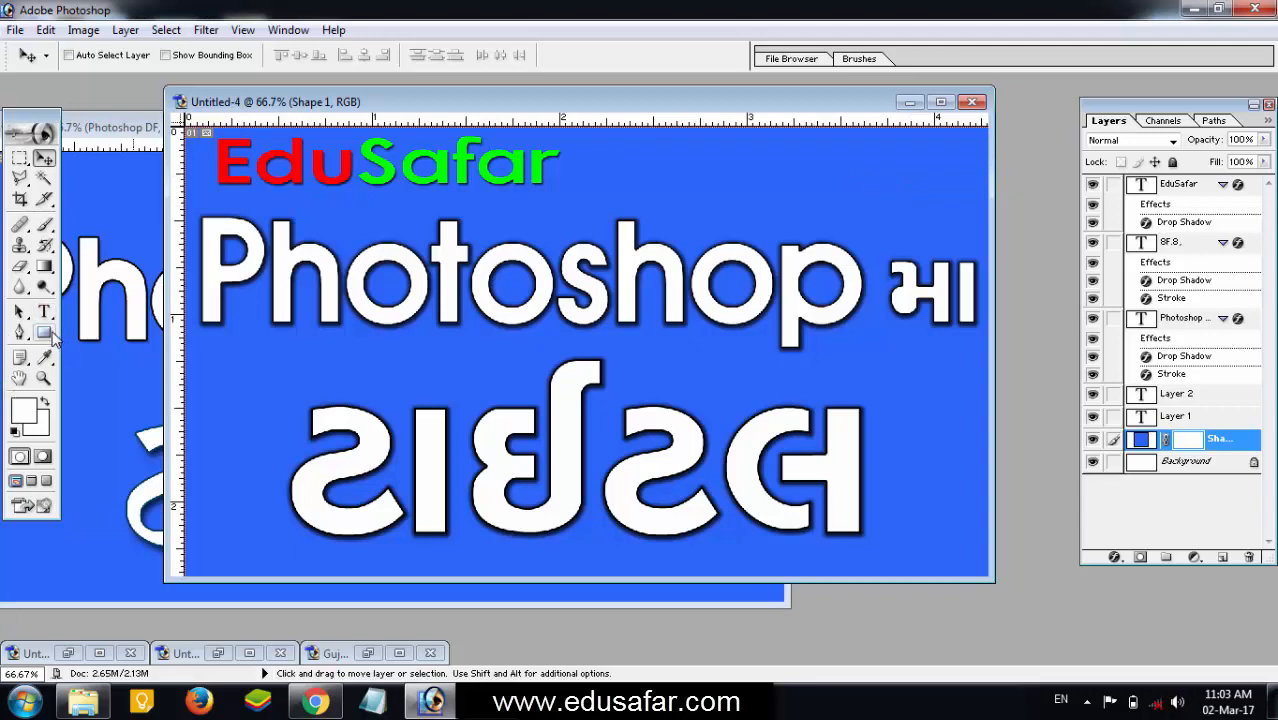
{"action": "left_click", "coordinate": [46, 334]}
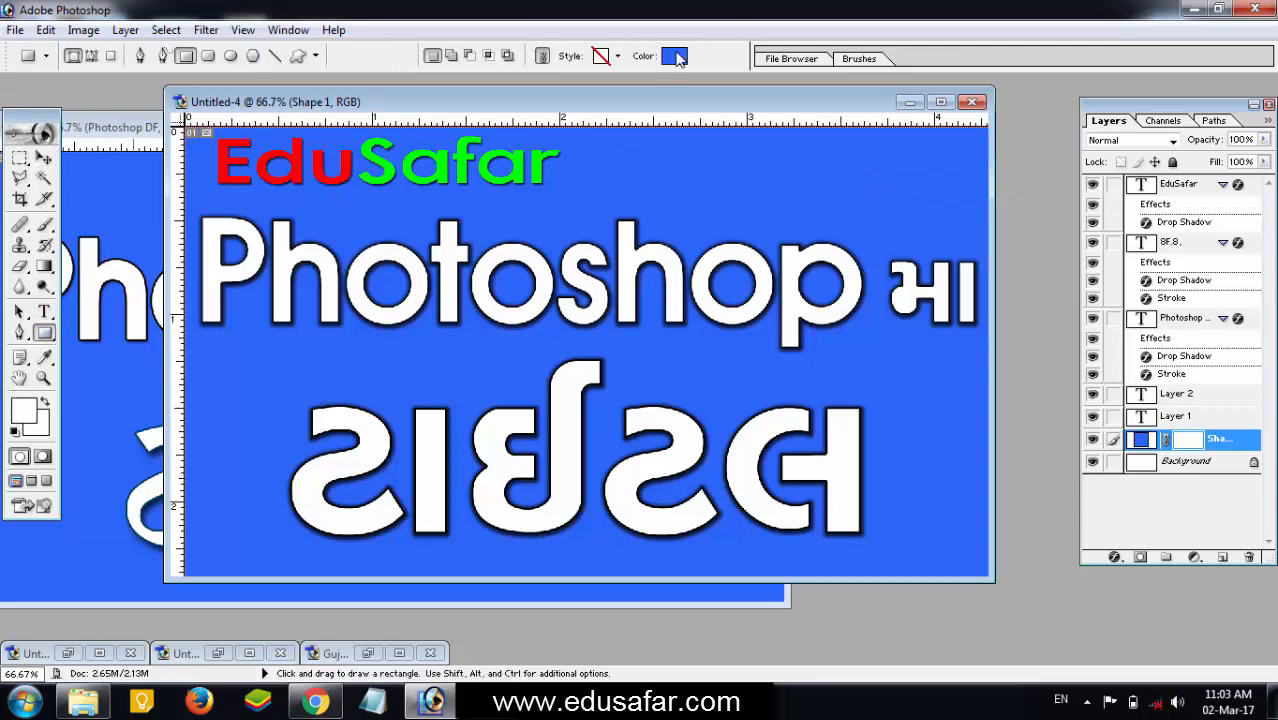
{"action": "left_click", "coordinate": [674, 56]}
{"action": "left_click", "coordinate": [1011, 191]}
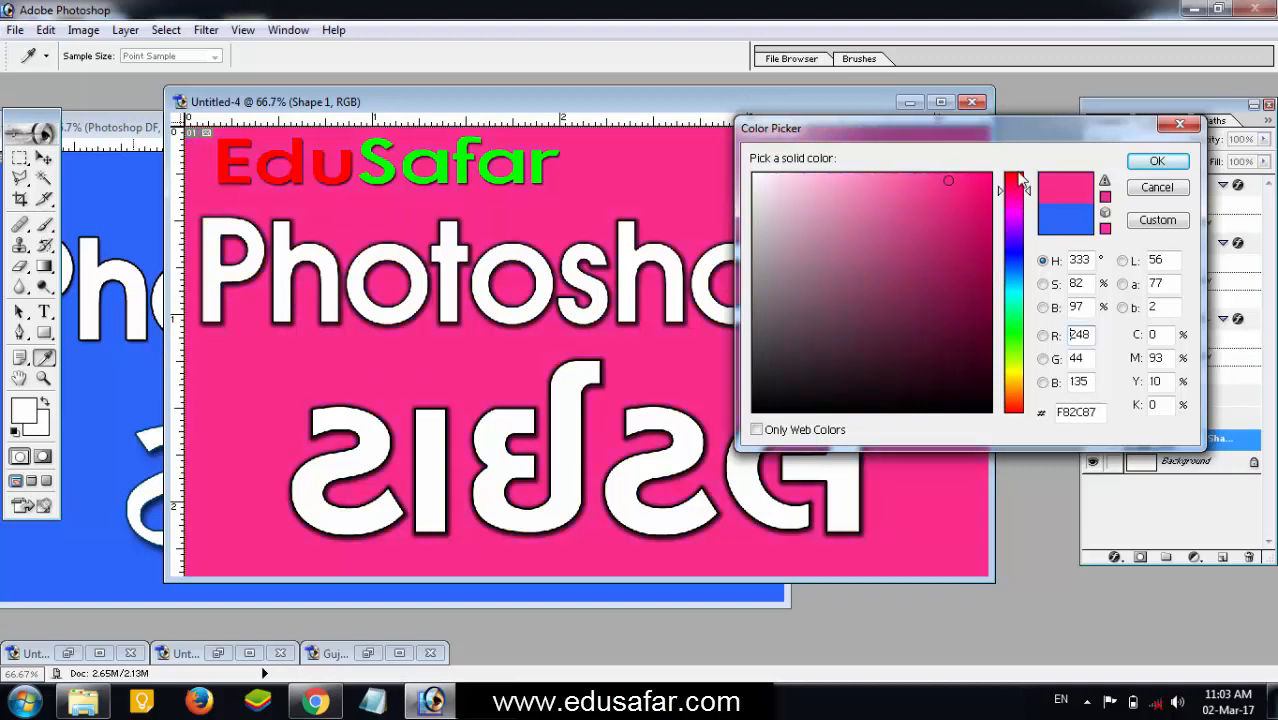
{"action": "mouse_move", "coordinate": [995, 130]}
{"action": "left_mouse_down"}
{"action": "mouse_move", "coordinate": [1134, 108]}
{"action": "mouse_move", "coordinate": [1154, 208]}
{"action": "left_mouse_up"}
{"action": "left_click", "coordinate": [1156, 147]}
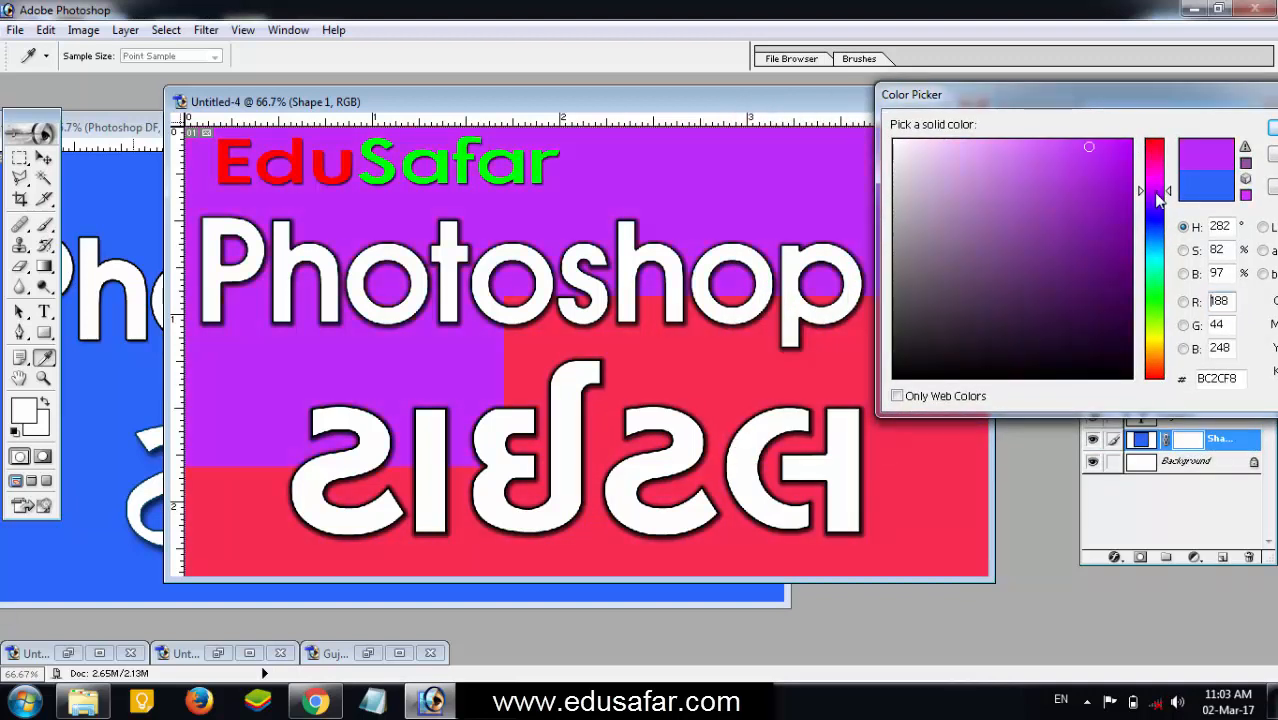
{"action": "left_click", "coordinate": [1150, 183]}
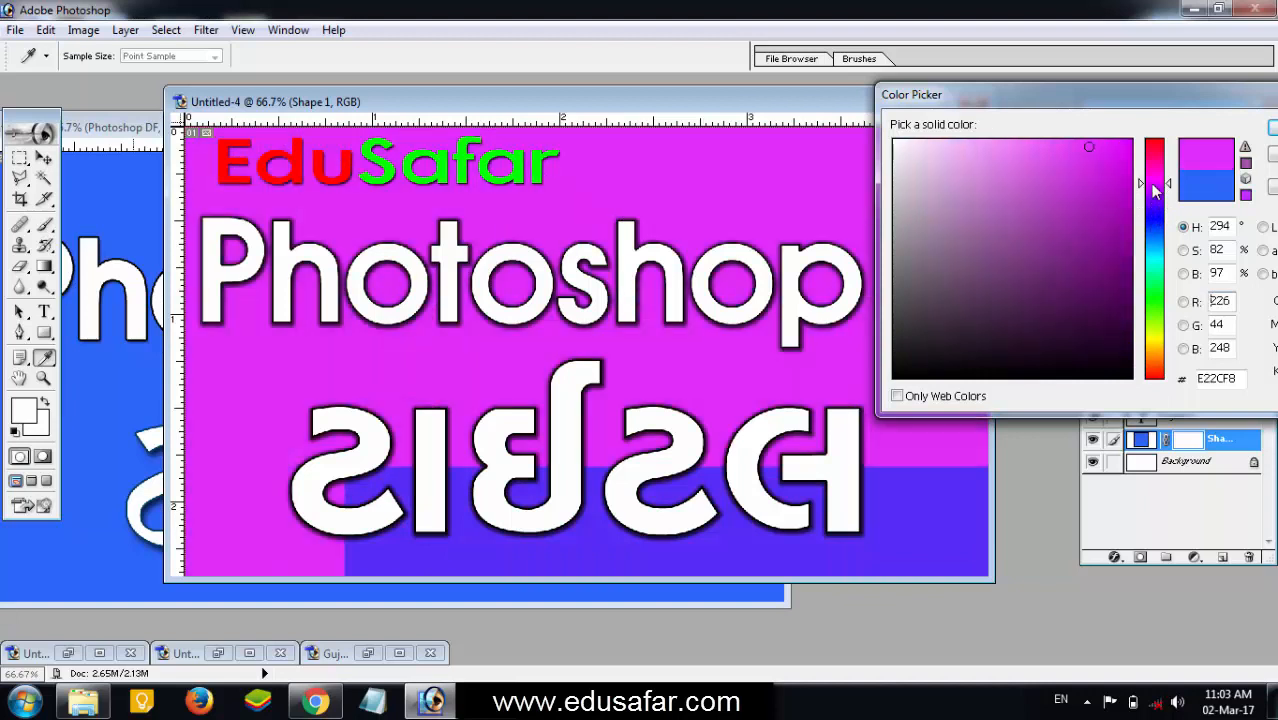
{"action": "left_click", "coordinate": [1155, 289]}
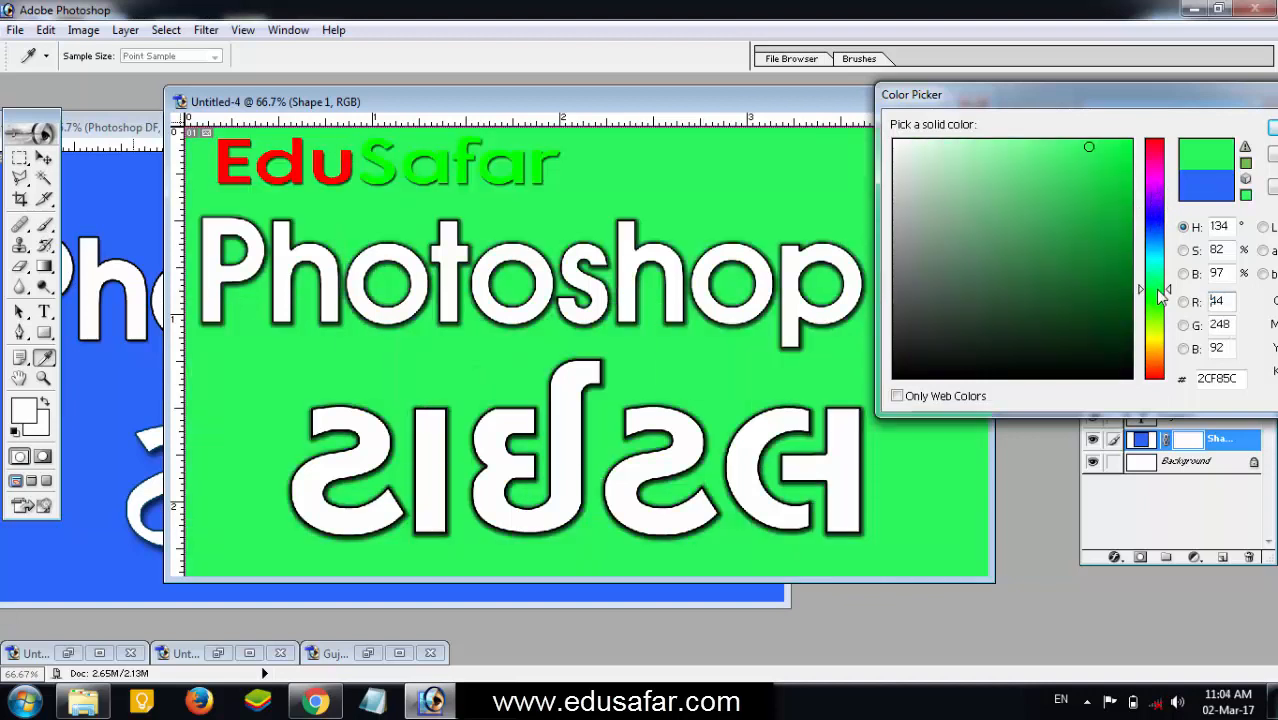
{"action": "left_click", "coordinate": [1137, 218]}
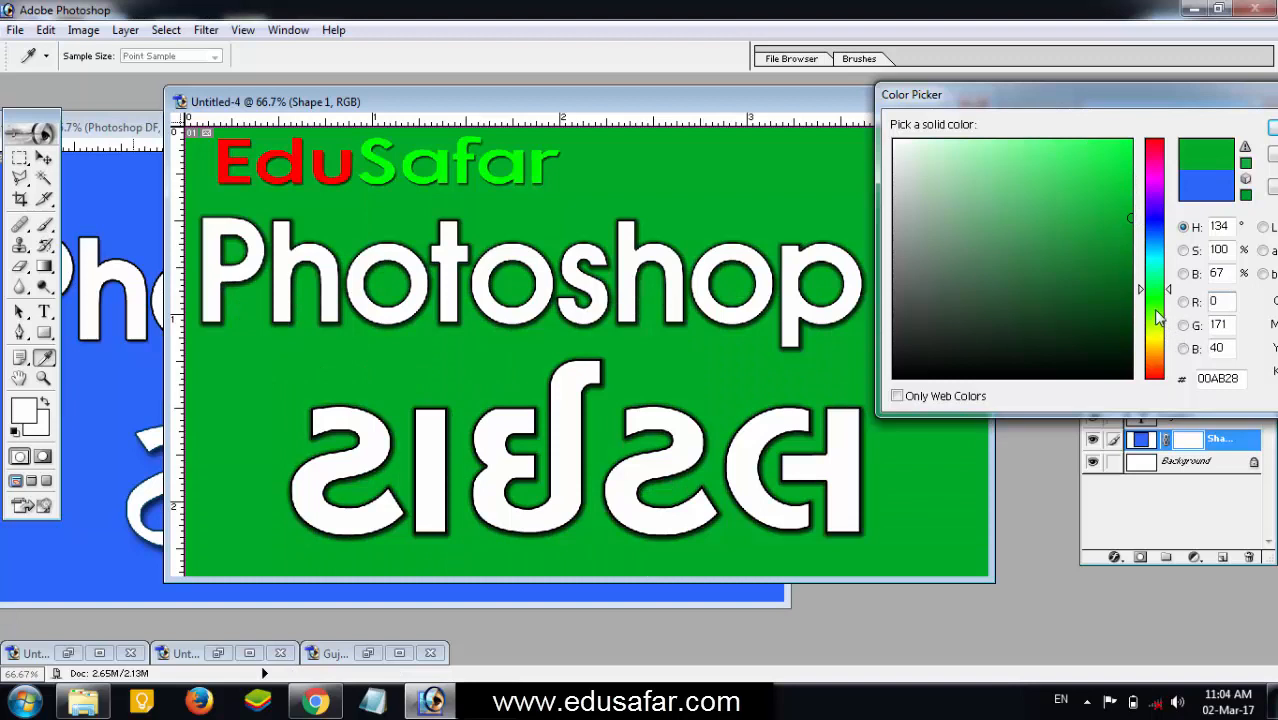
Try olive, amber and orange (FF7301) fills on the background shape and cancel the colour change
{"action": "left_click", "coordinate": [1157, 337]}
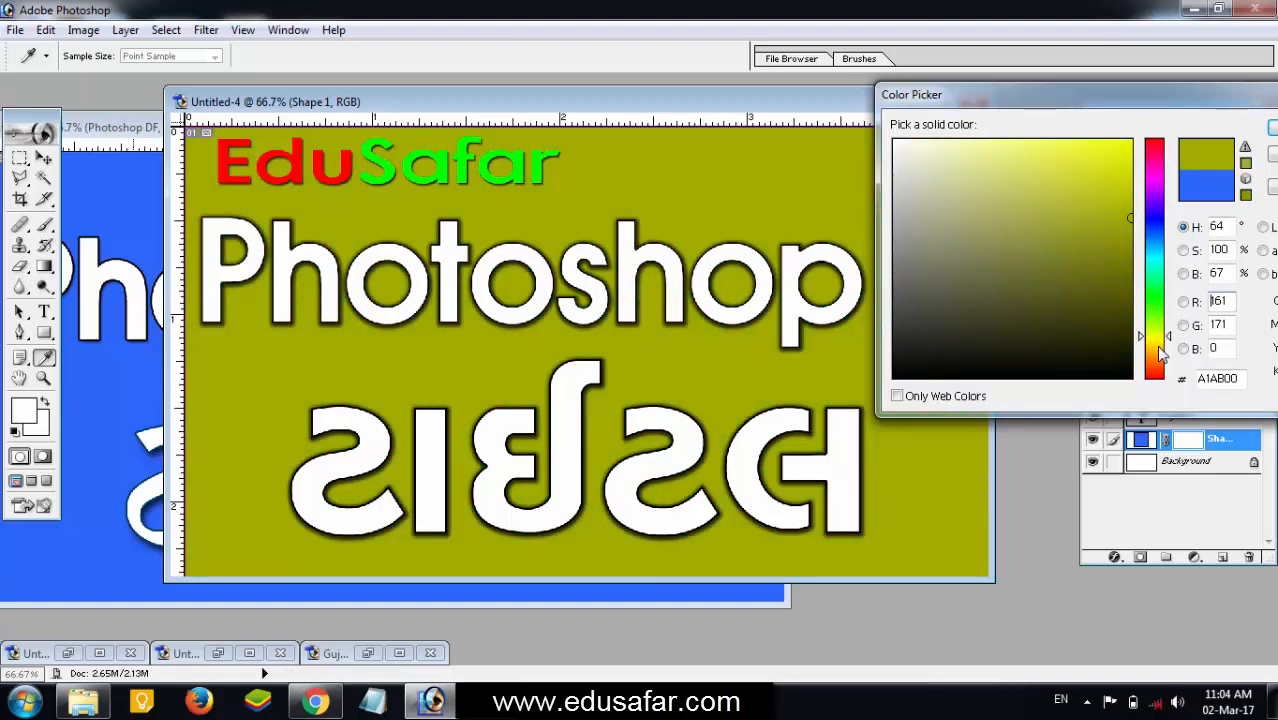
{"action": "left_click", "coordinate": [1157, 349]}
{"action": "left_click", "coordinate": [1130, 139]}
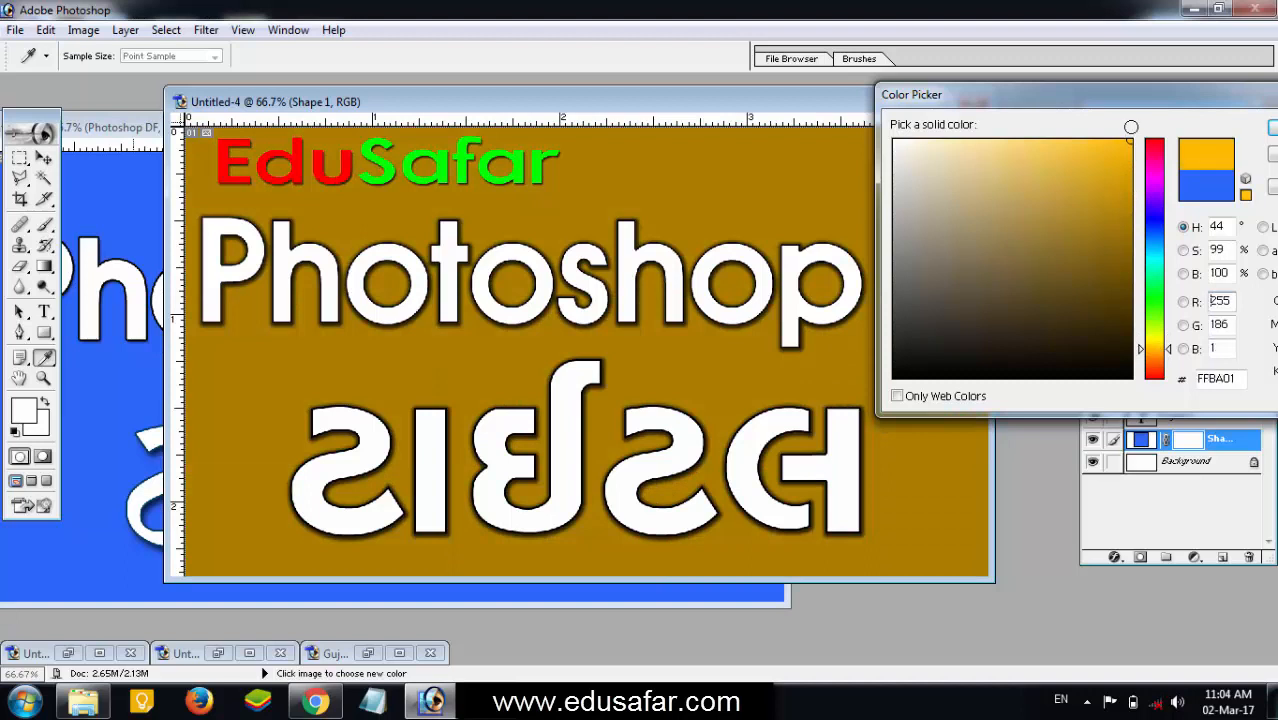
{"action": "left_click", "coordinate": [1155, 362]}
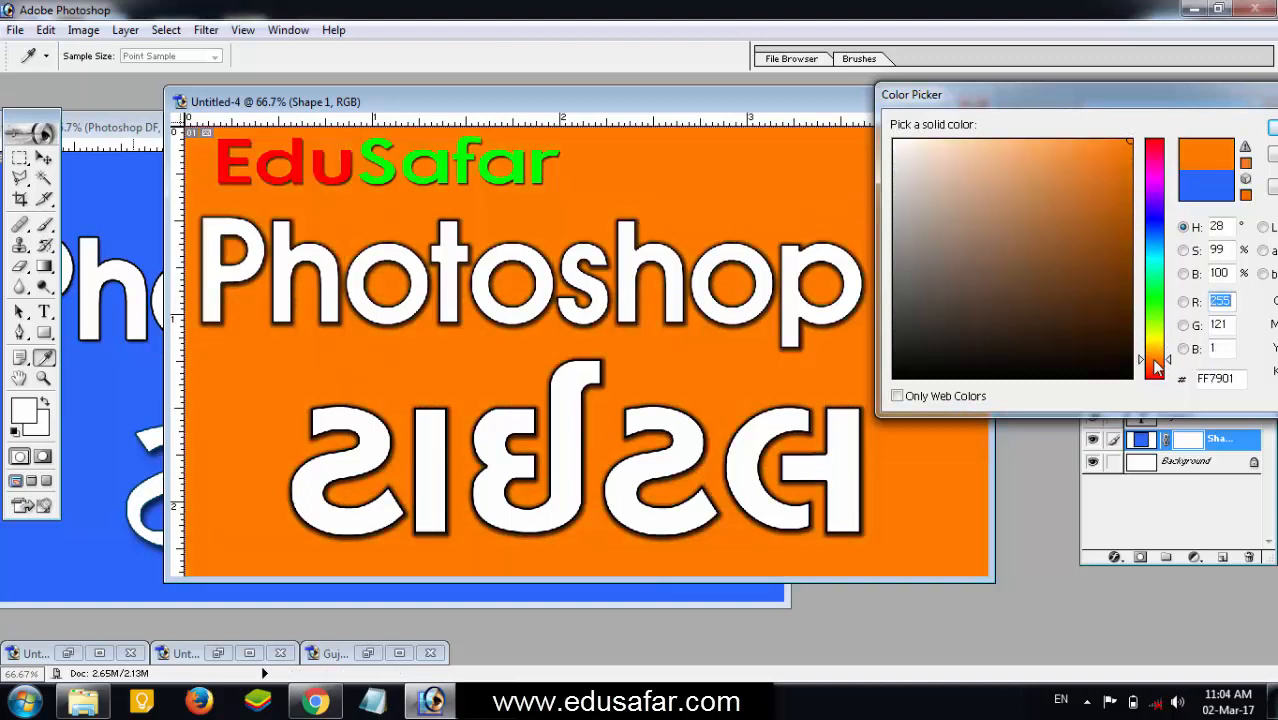
{"action": "left_click", "coordinate": [1157, 365]}
{"action": "left_click_drag", "start_coordinate": [1152, 96], "coordinate": [881, 106]}
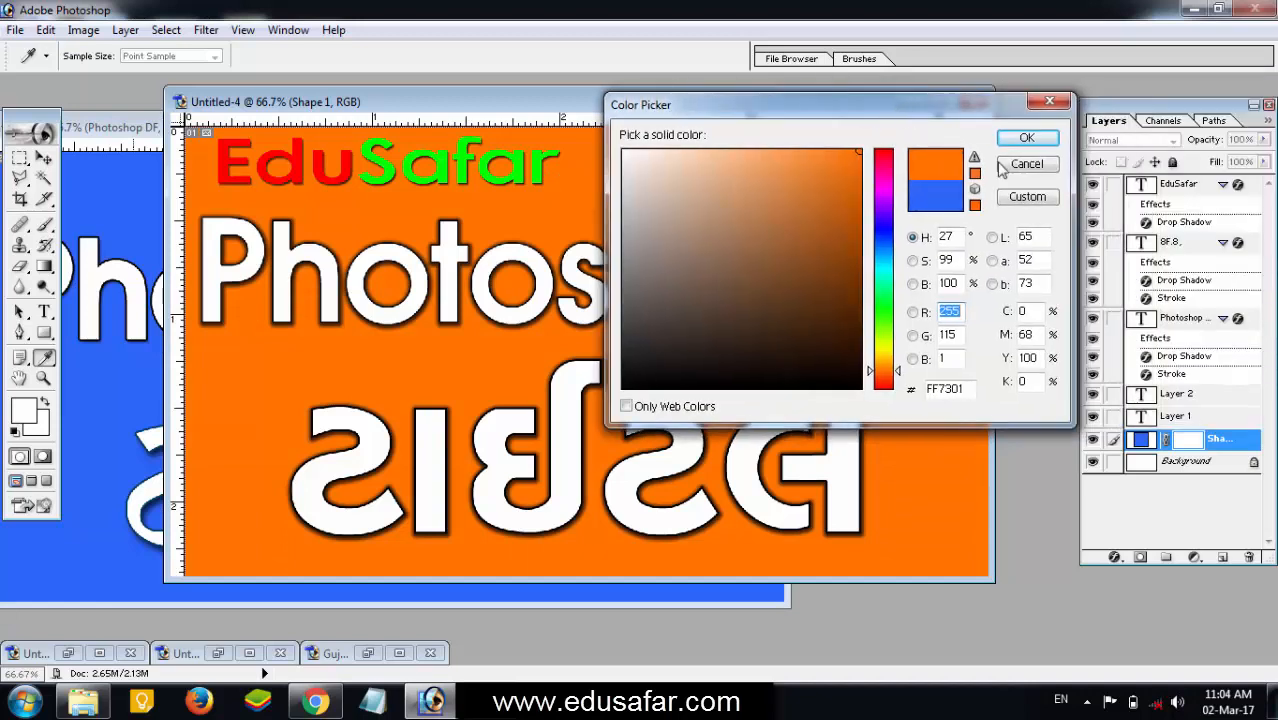
{"action": "left_click", "coordinate": [1016, 163]}
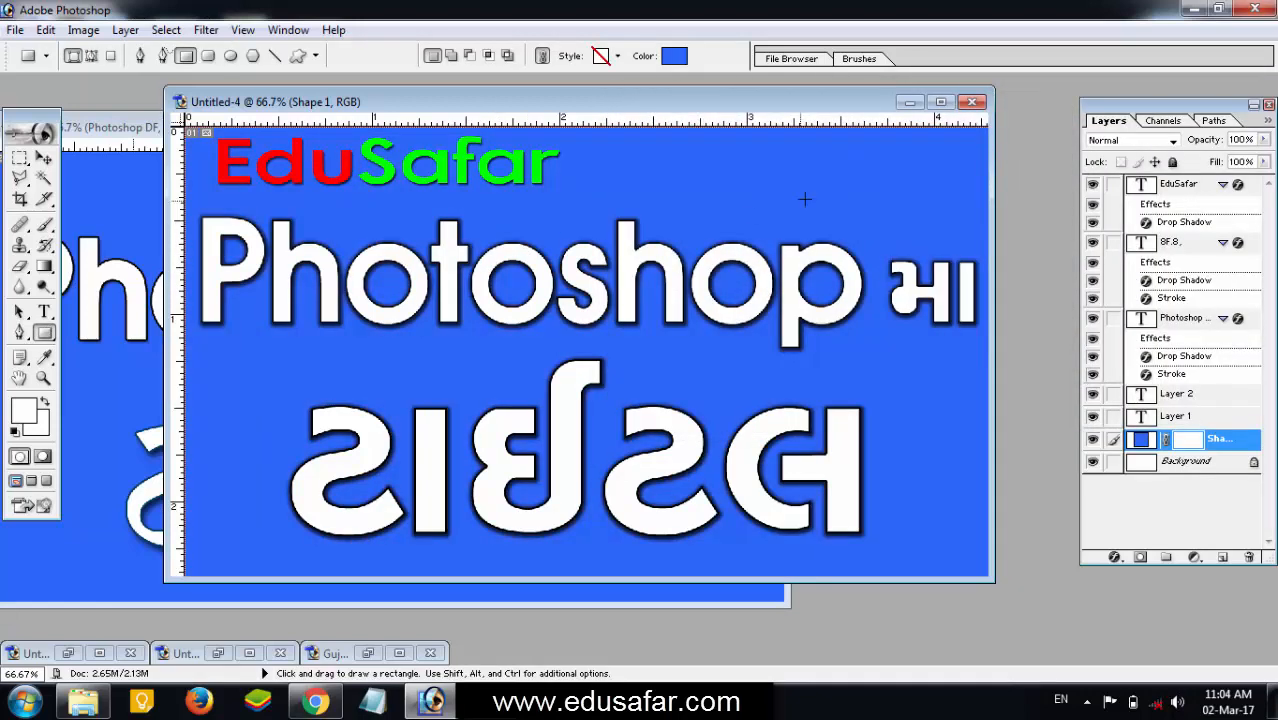
{"action": "left_click_drag", "start_coordinate": [653, 107], "coordinate": [603, 117]}
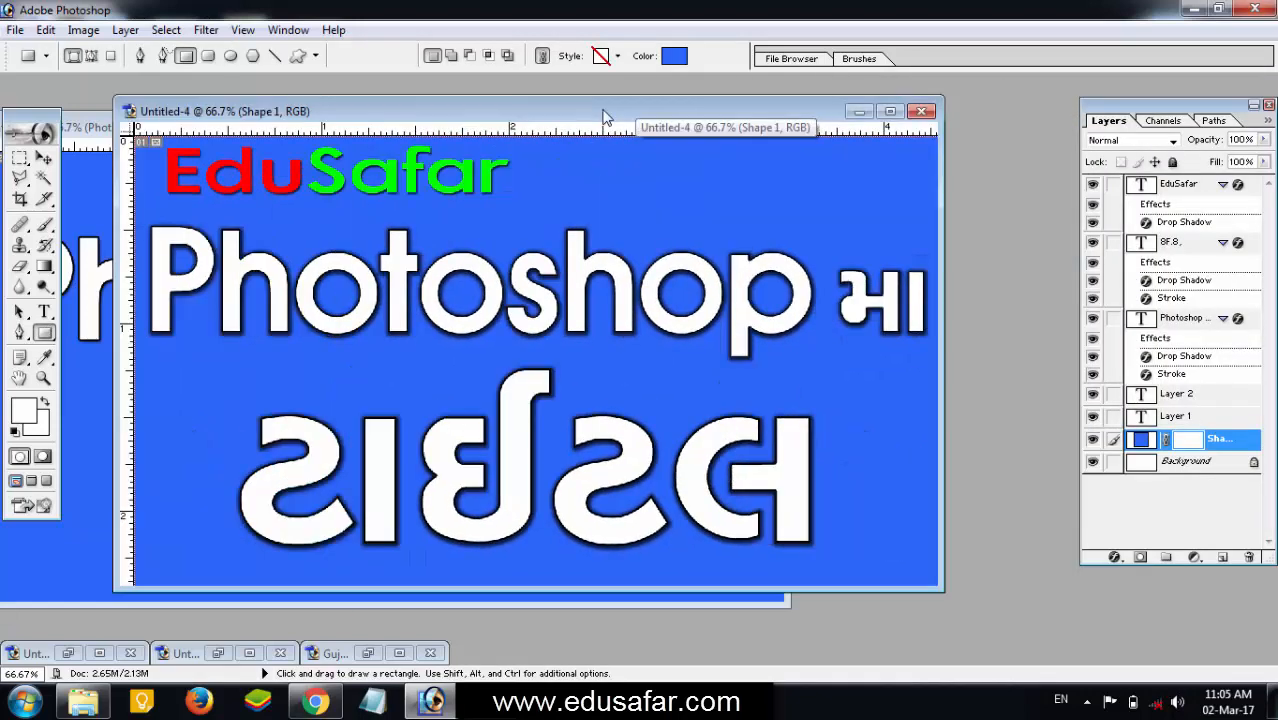